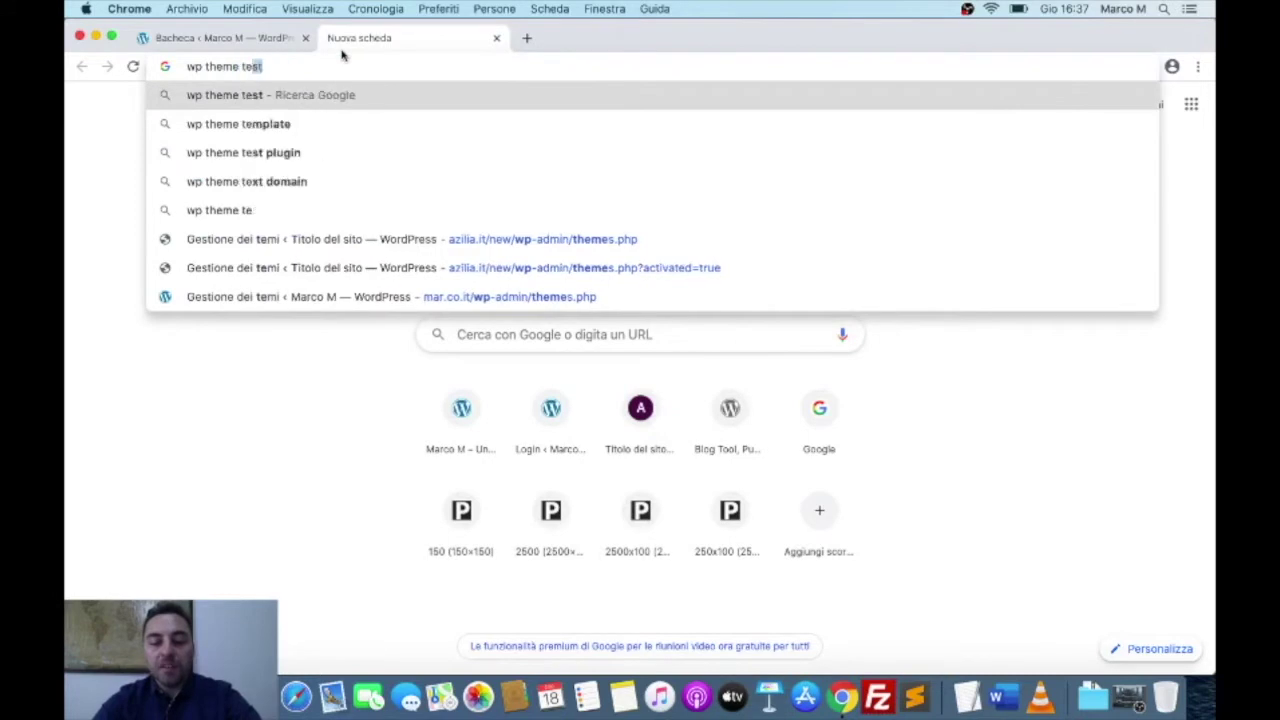
# Step: Search Google for "wp theme test unit data" and open the WordPress Codex page Theme Unit Test
pyautogui.write('ta')
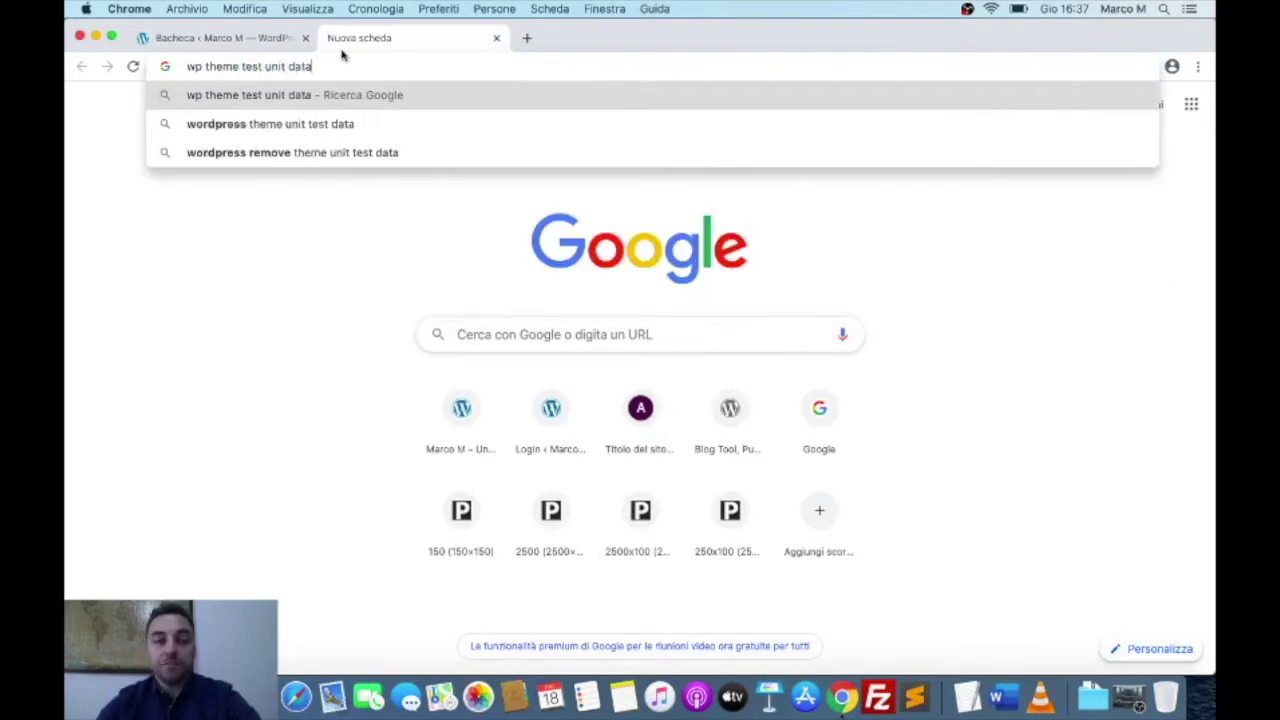
pyautogui.press('Return')
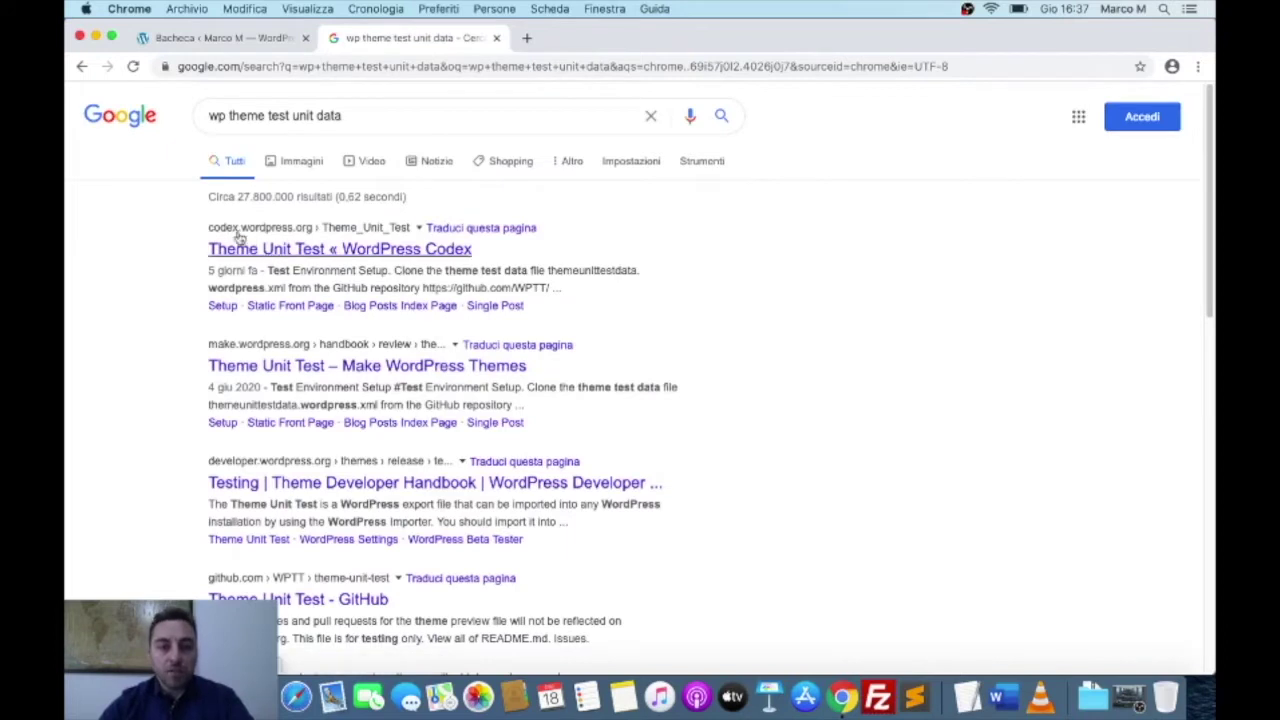
pyautogui.moveTo(206, 246); pyautogui.dragTo(288, 228)
pyautogui.click(197, 236)
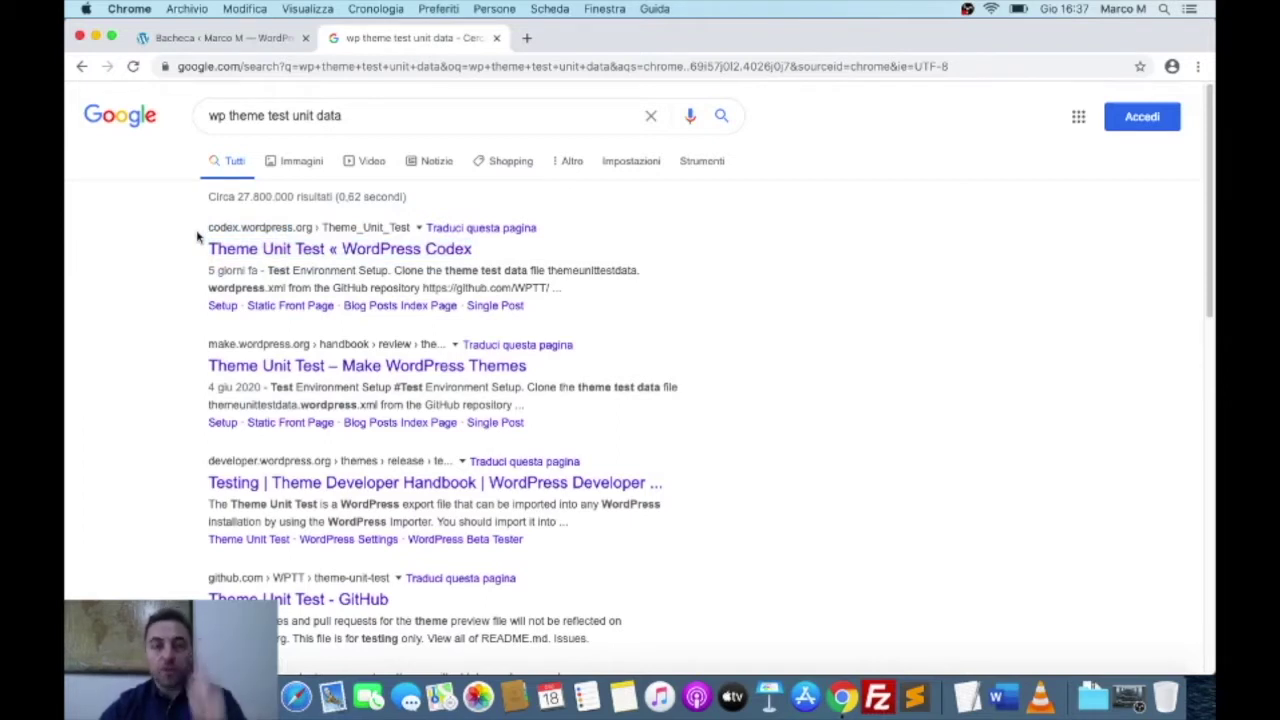
pyautogui.click(289, 255)
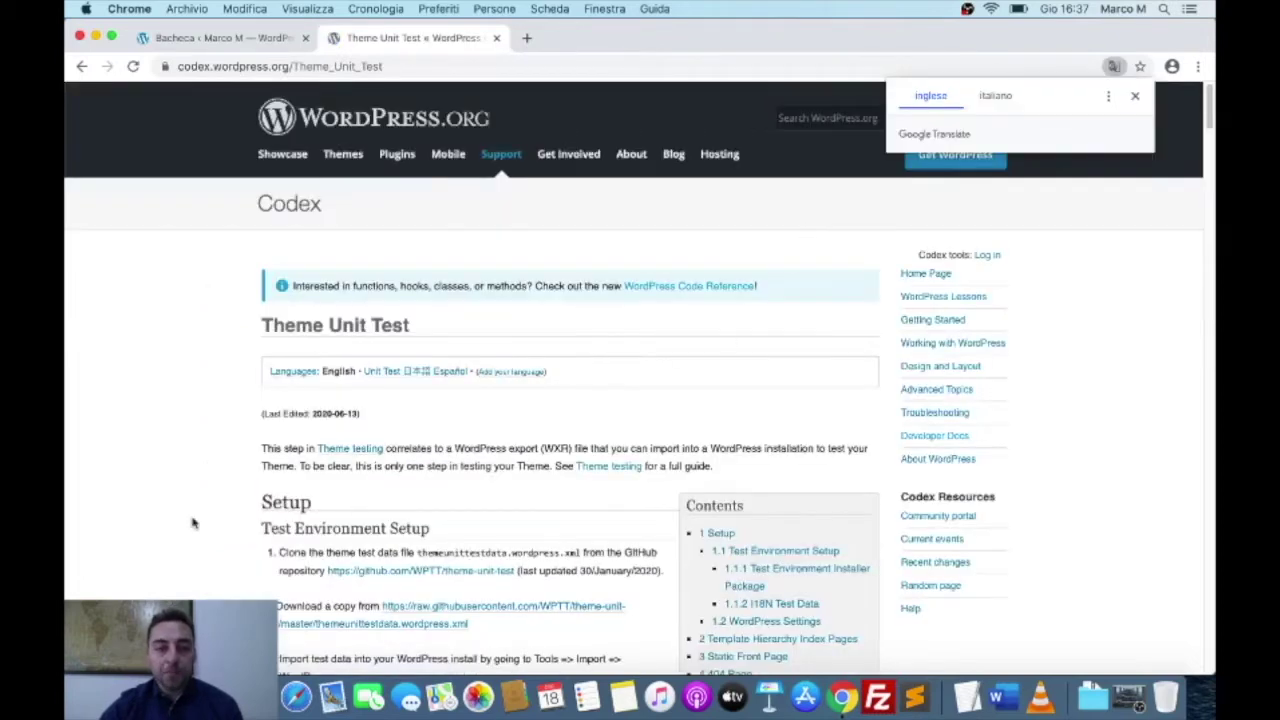
# Step: Save the linked file themeunittestdata.wordpress.xml from the Test Environment Setup section to the Scrivania folder
pyautogui.scroll(-5, 193, 522)
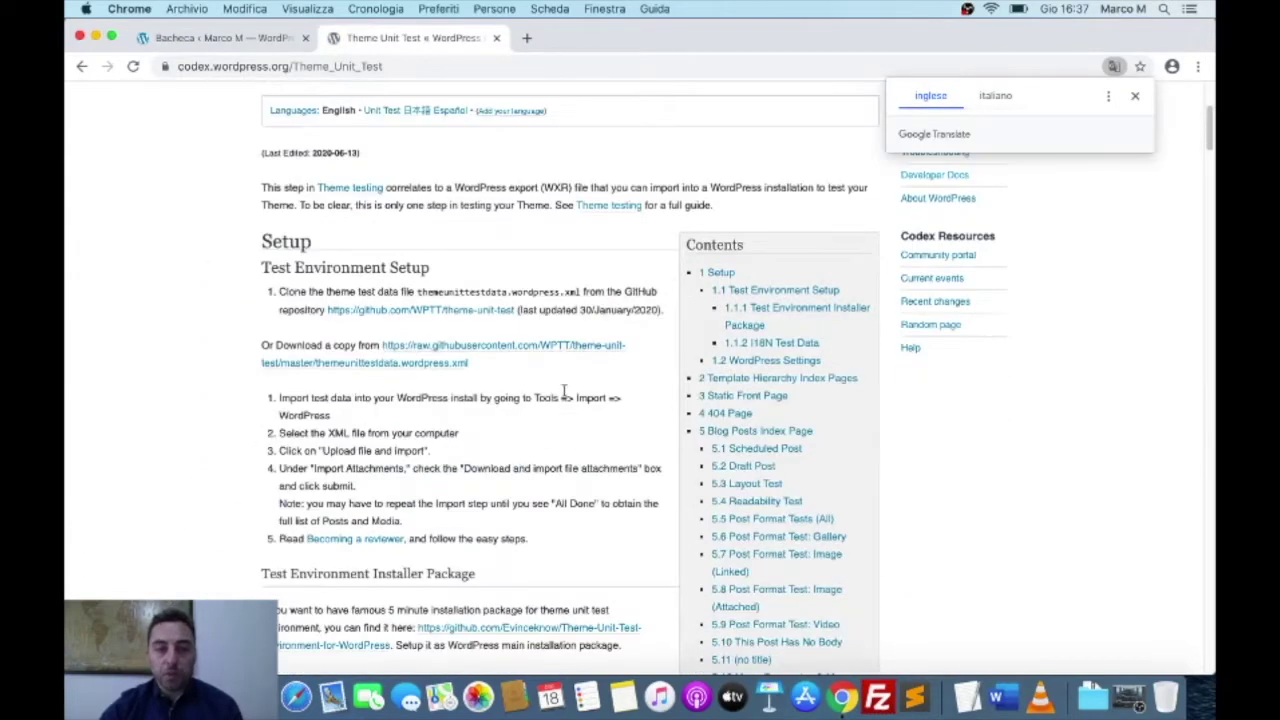
pyautogui.rightClick(500, 350)
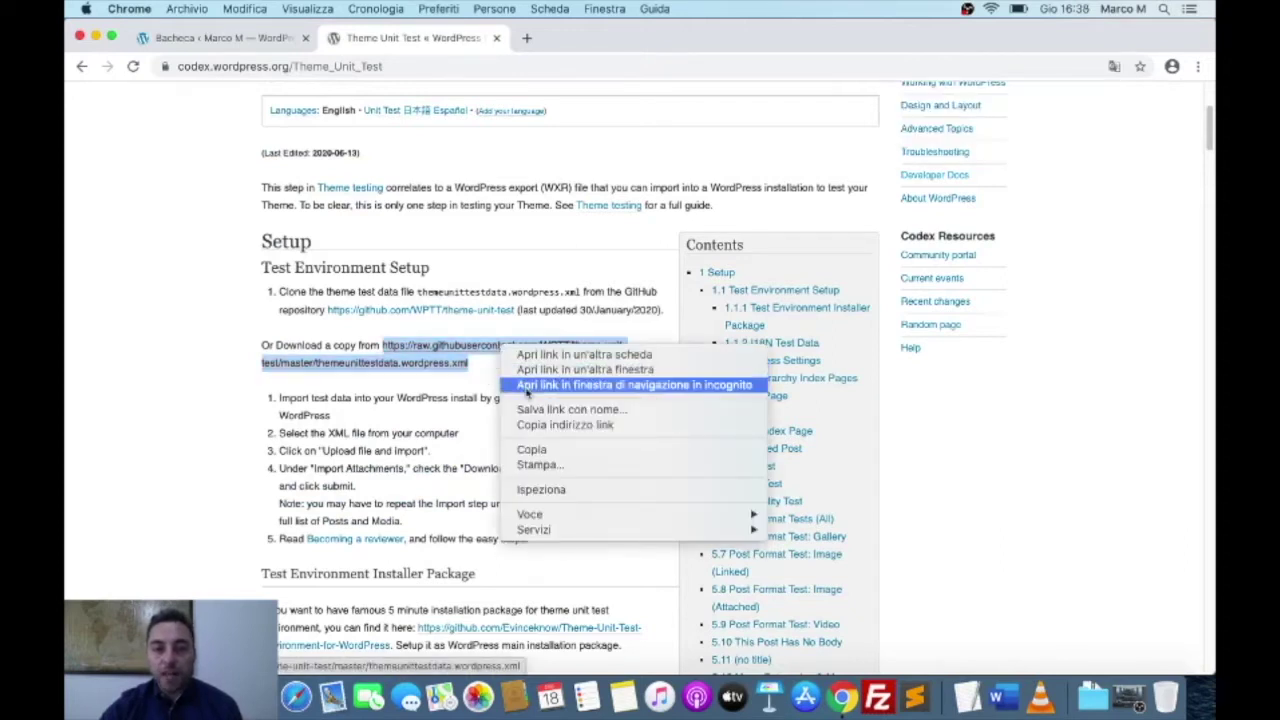
pyautogui.click(540, 410)
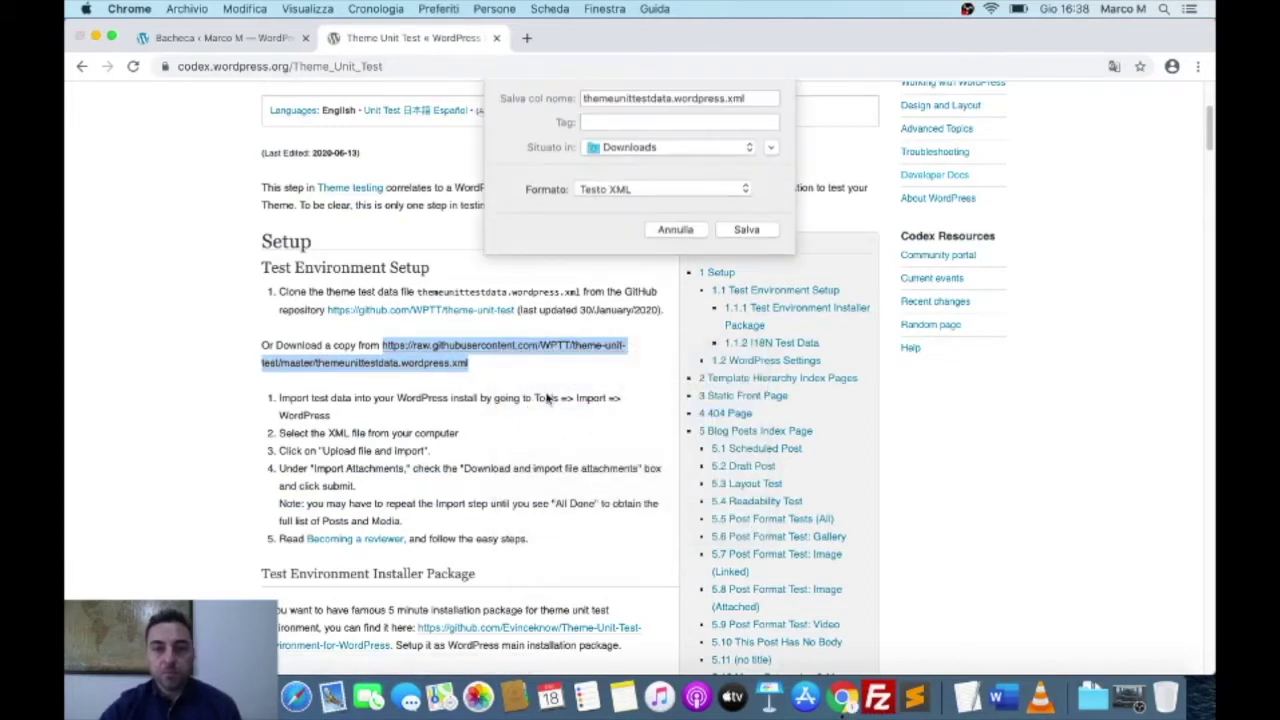
pyautogui.click(772, 150)
pyautogui.click(345, 228)
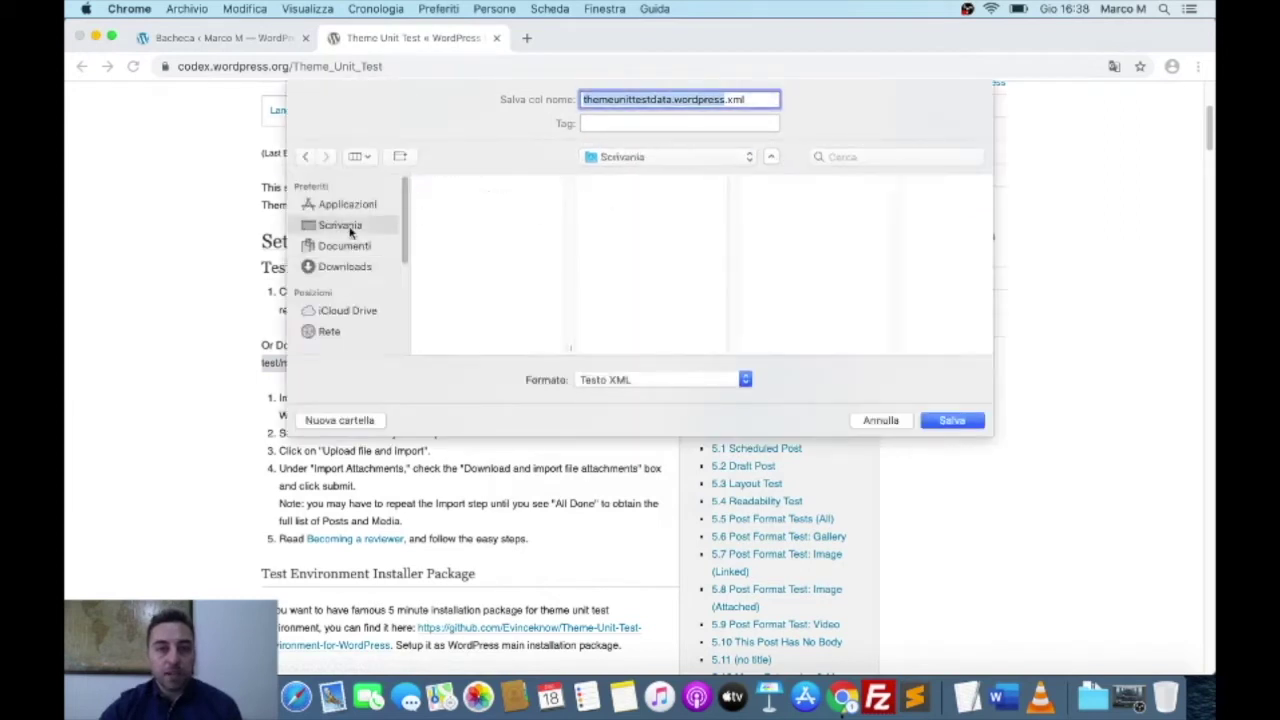
pyautogui.click(952, 421)
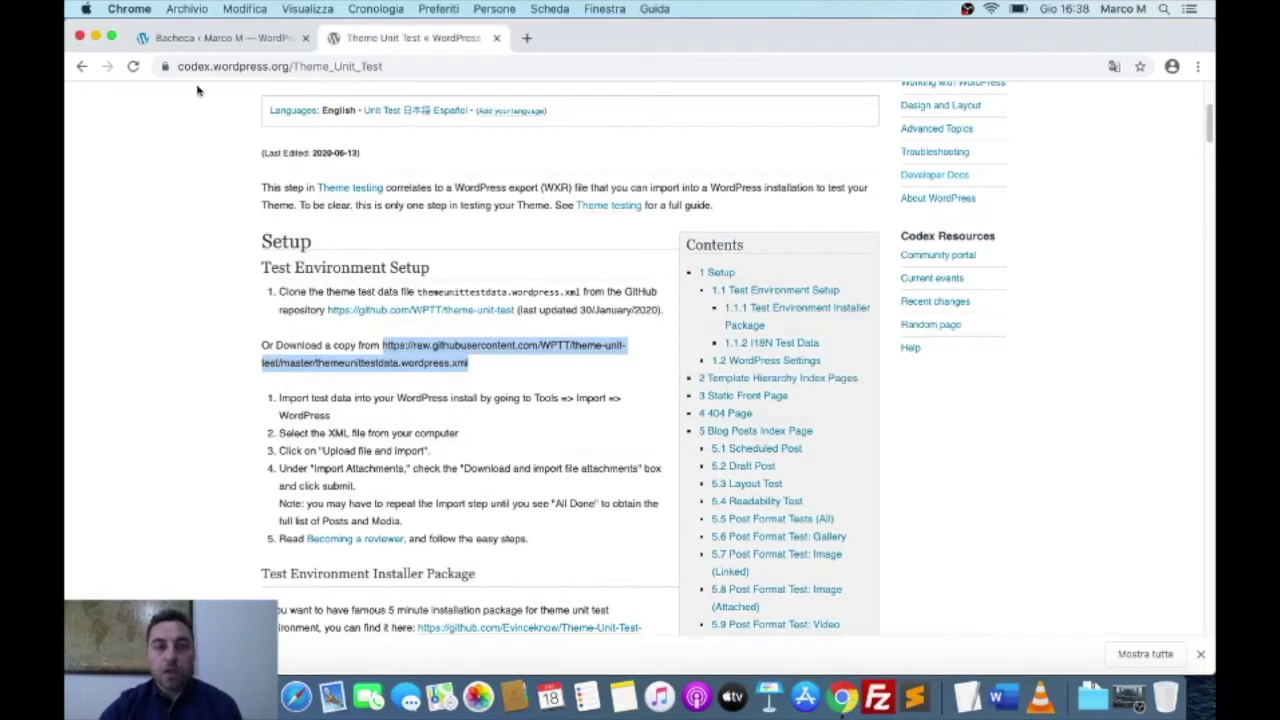
# Step: Install the WordPress importer from the site's import tools and start it
pyautogui.click(218, 38)
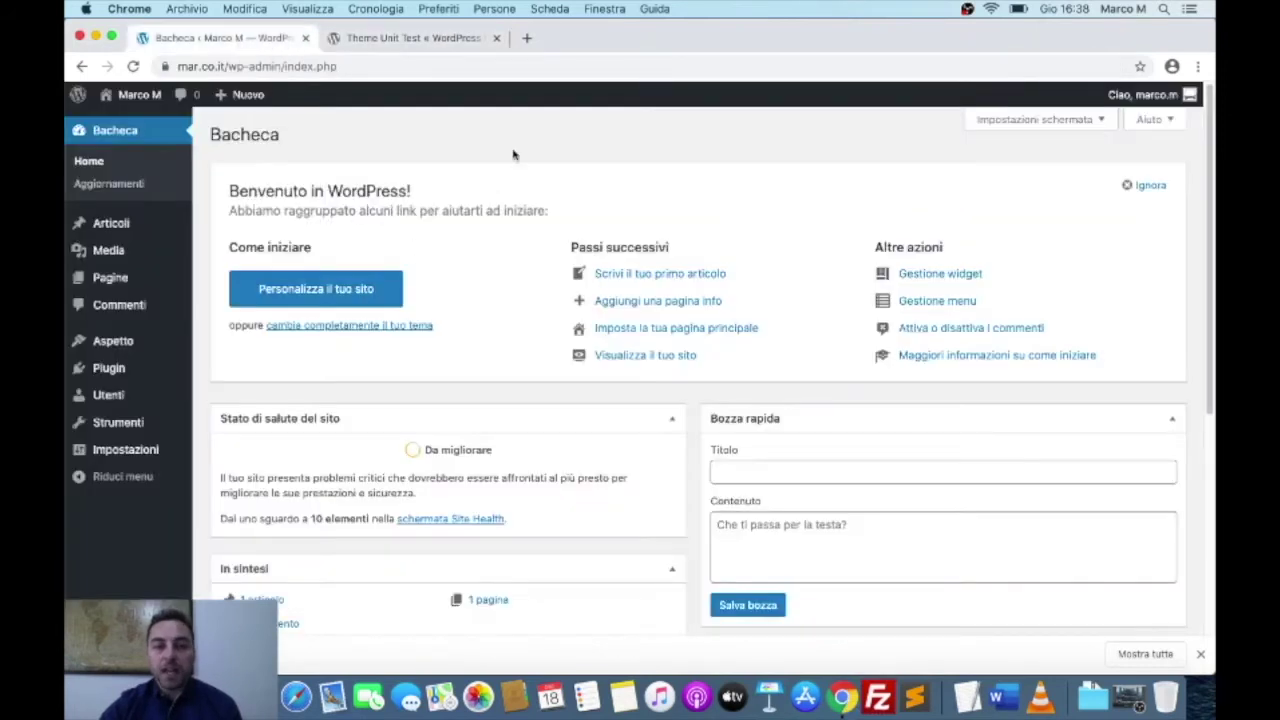
pyautogui.click(1200, 654)
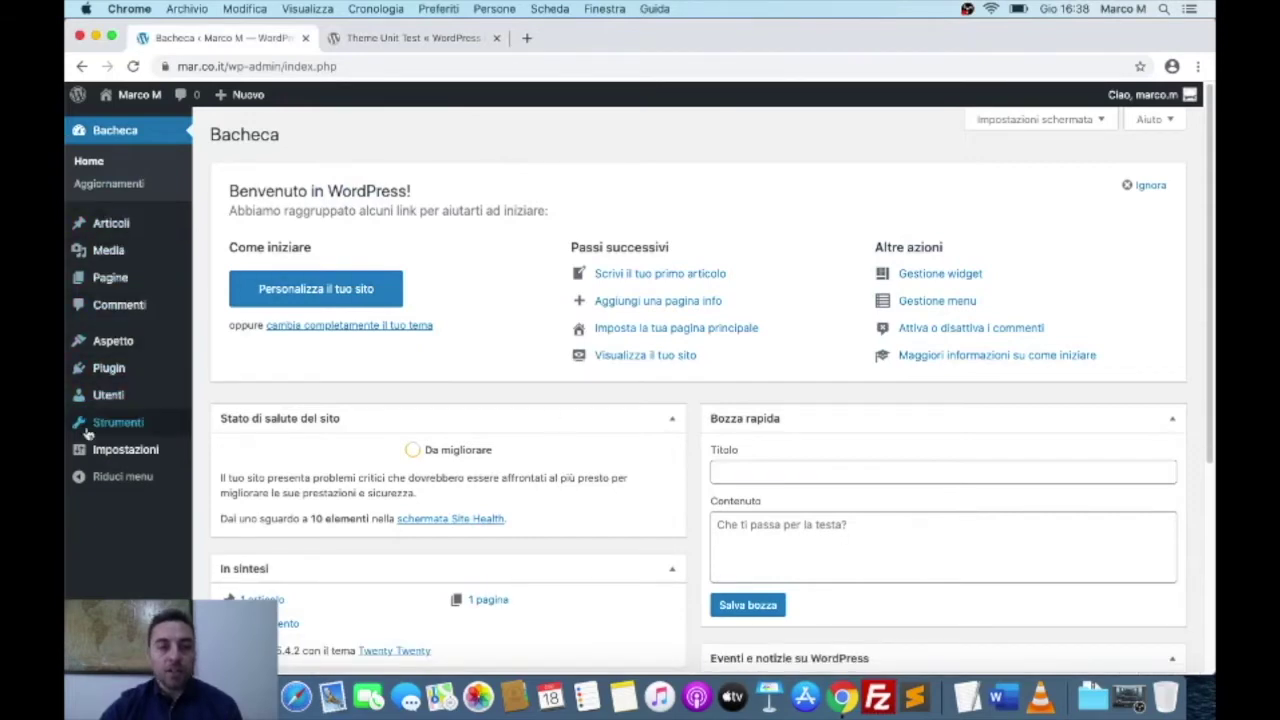
pyautogui.moveTo(107, 452)
pyautogui.moveTo(93, 425)
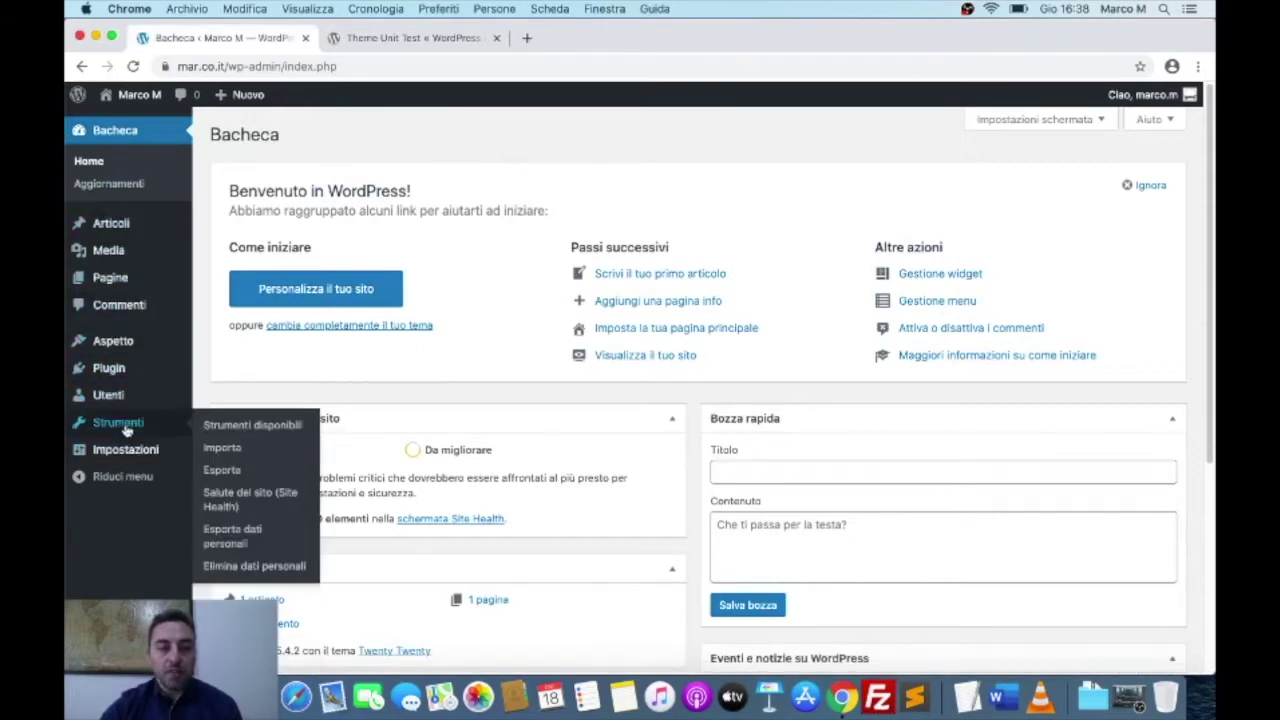
pyautogui.click(223, 449)
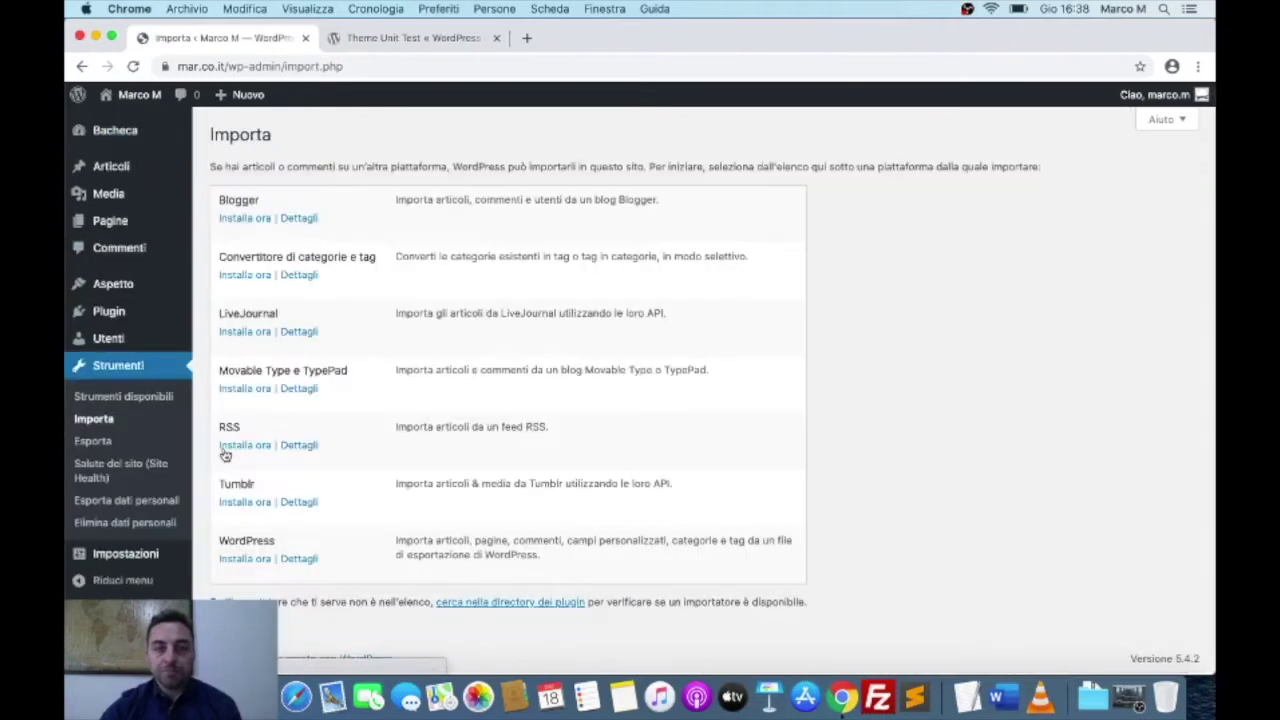
pyautogui.click(241, 560)
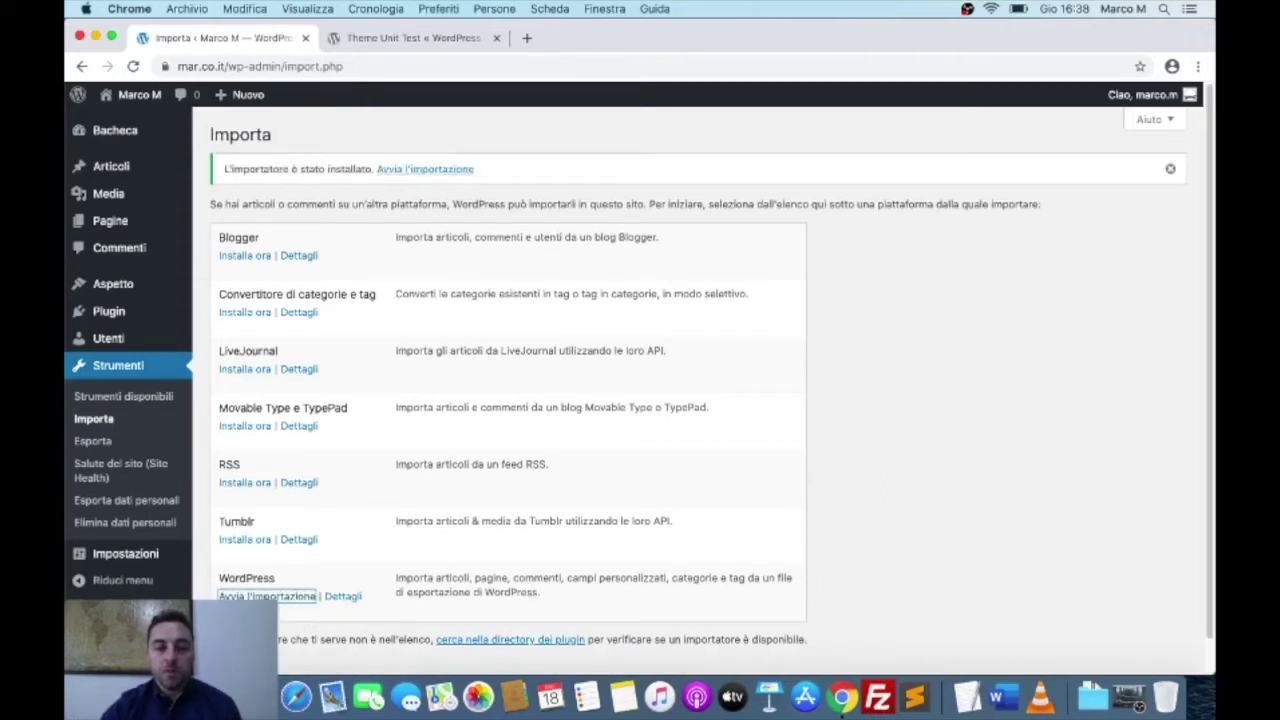
pyautogui.press('Return')
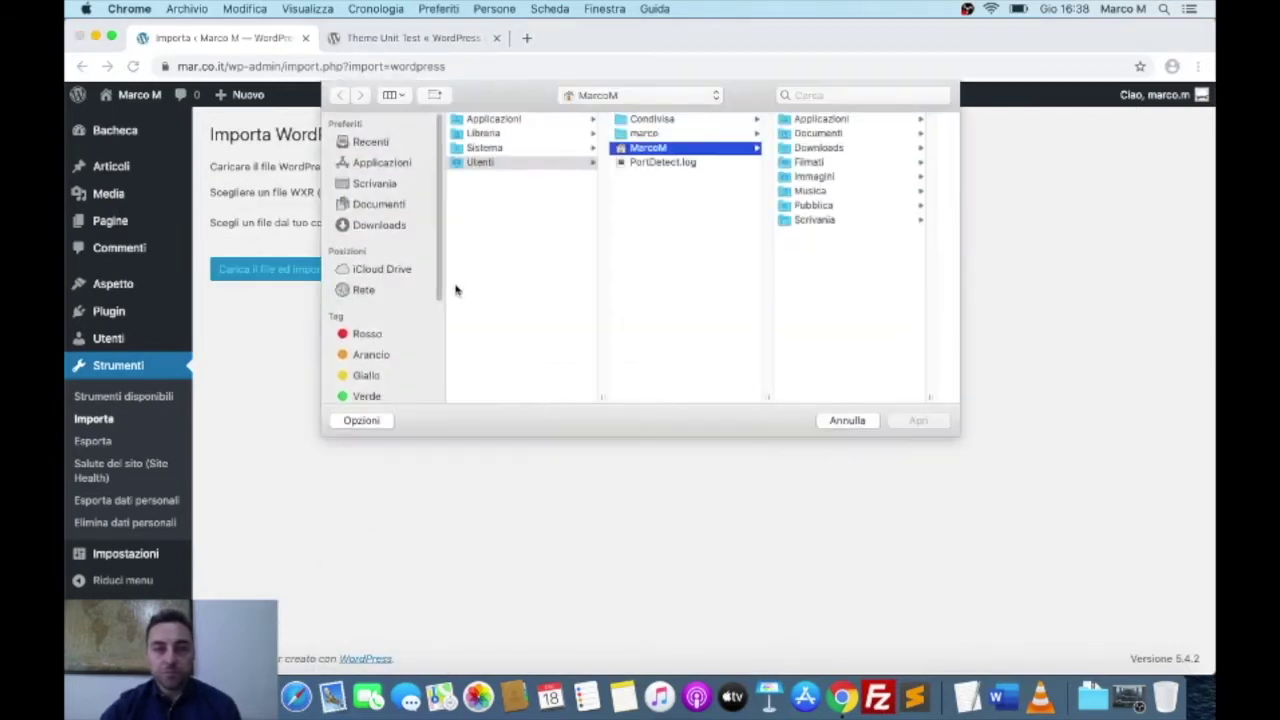
# Step: Upload themeunittestdata.wordpress.xml from the Scrivania folder to the WordPress importer
pyautogui.click(380, 186)
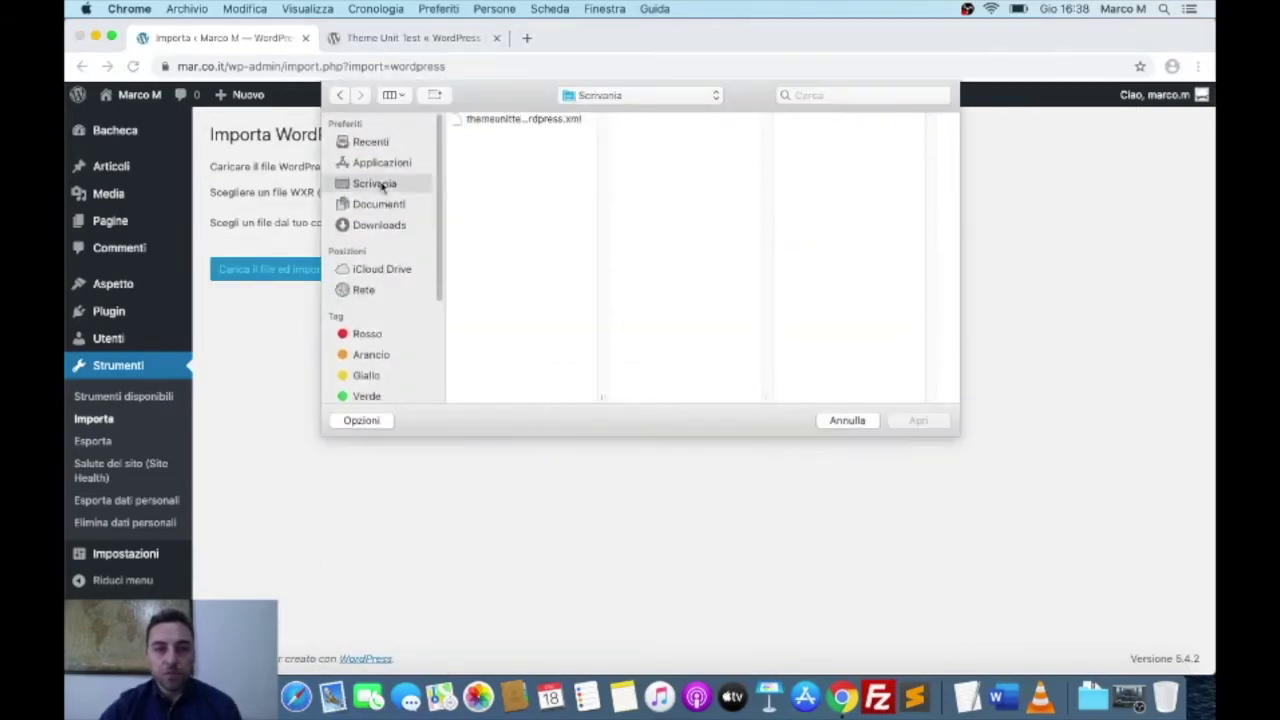
pyautogui.click(530, 119)
pyautogui.click(919, 421)
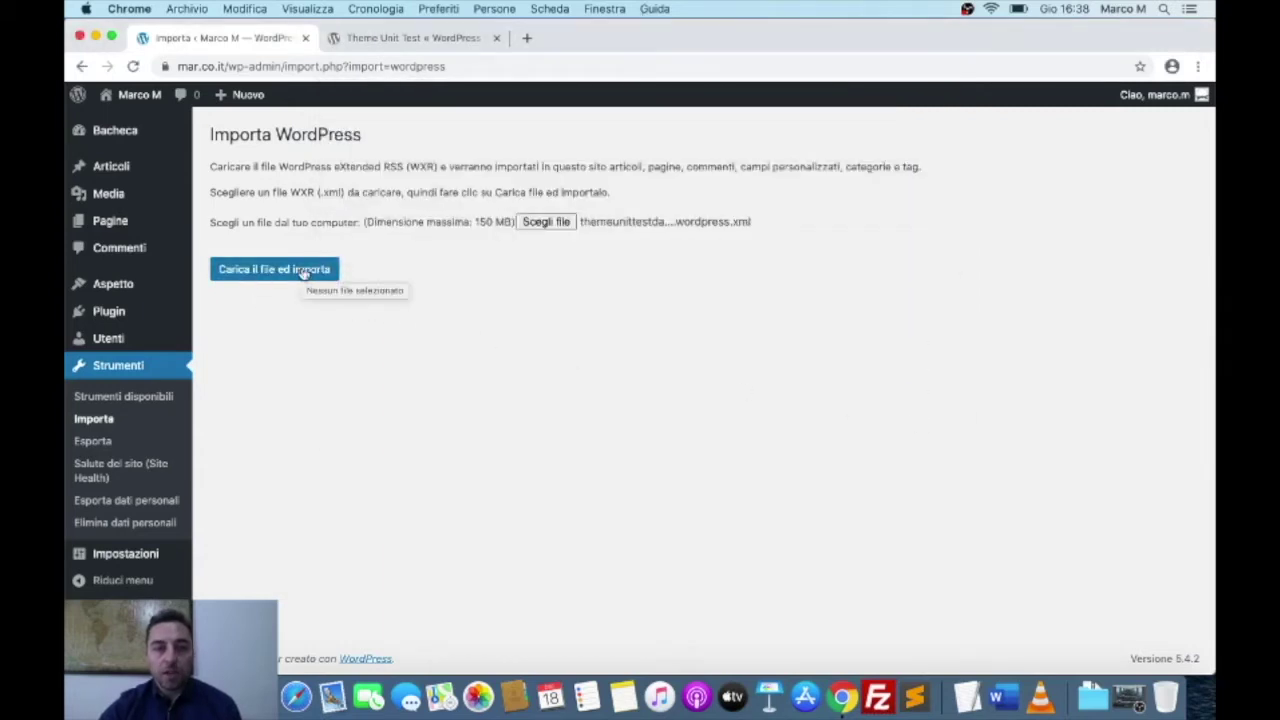
pyautogui.click(303, 271)
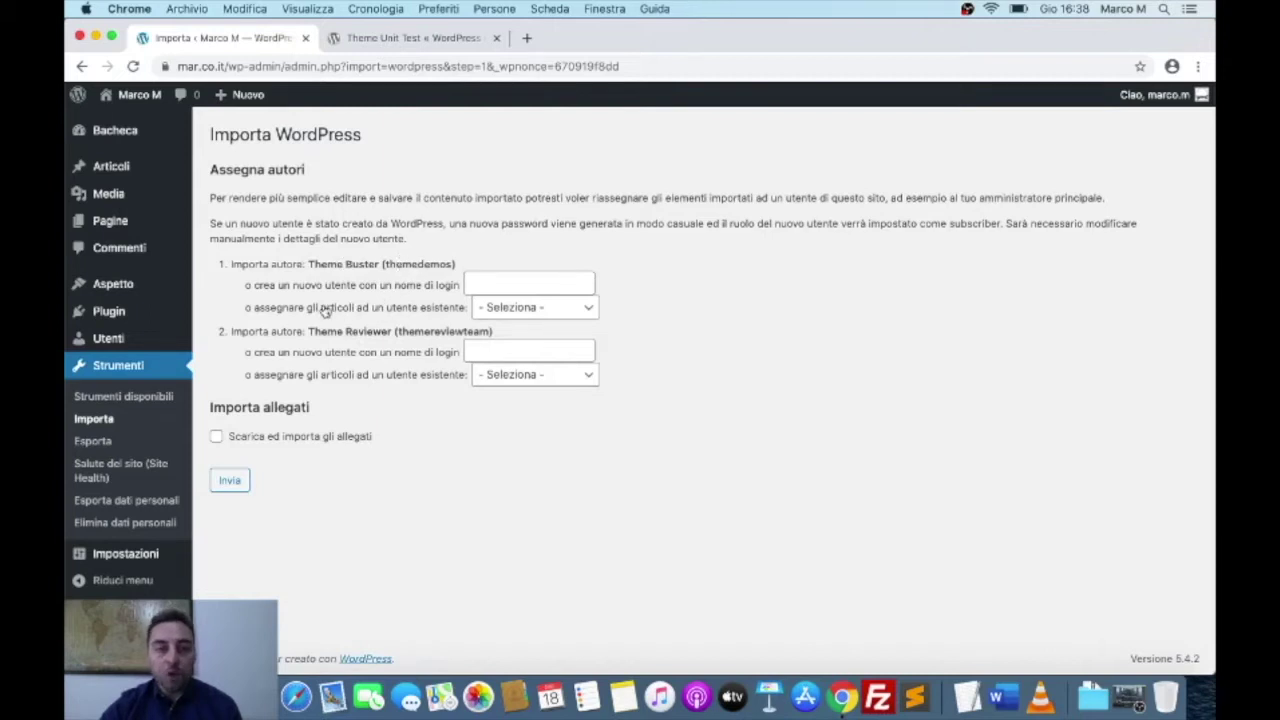
# Step: Assign Theme Buster's posts to the existing site user and run the import with attachments downloaded
pyautogui.click(512, 311)
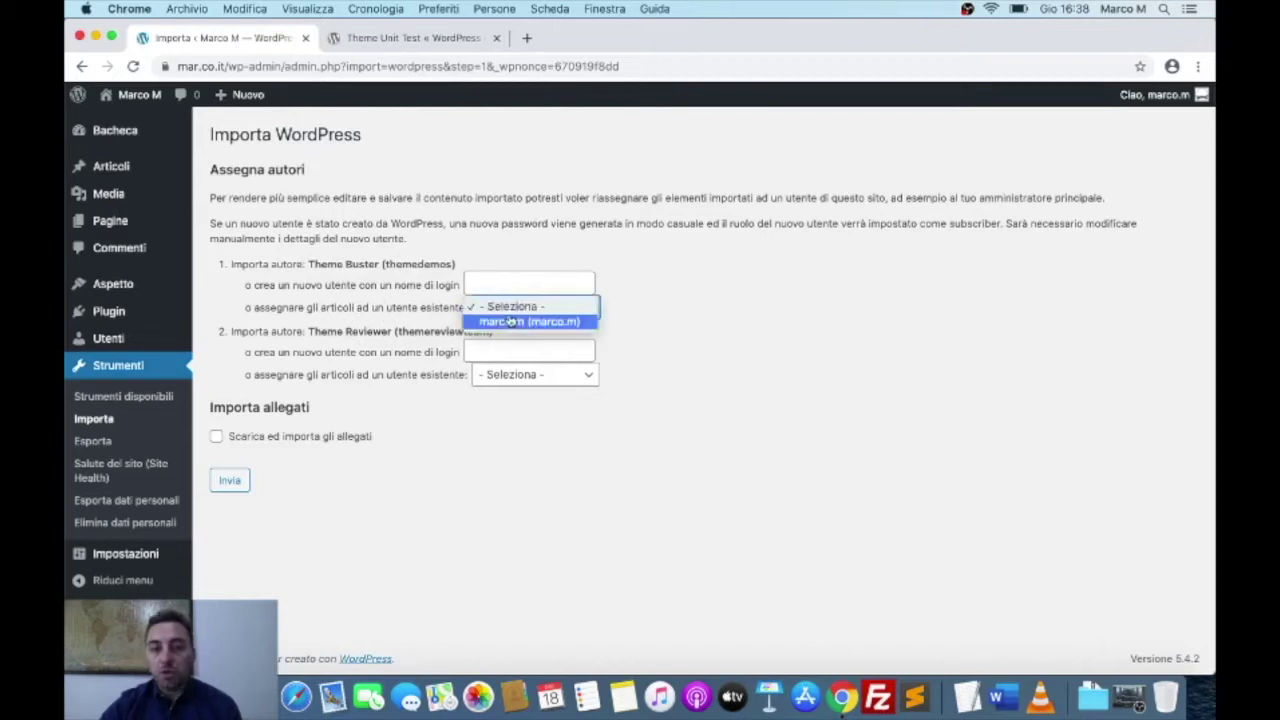
pyautogui.click(510, 321)
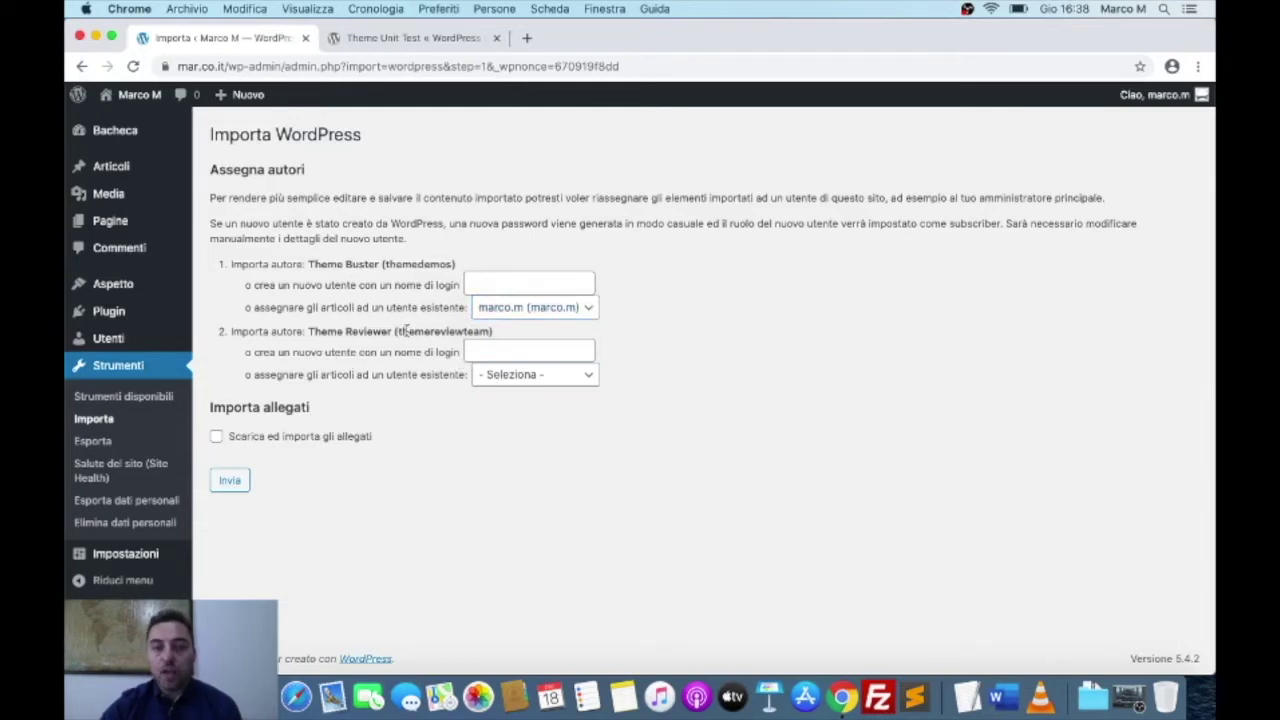
pyautogui.moveTo(398, 332); pyautogui.dragTo(476, 337)
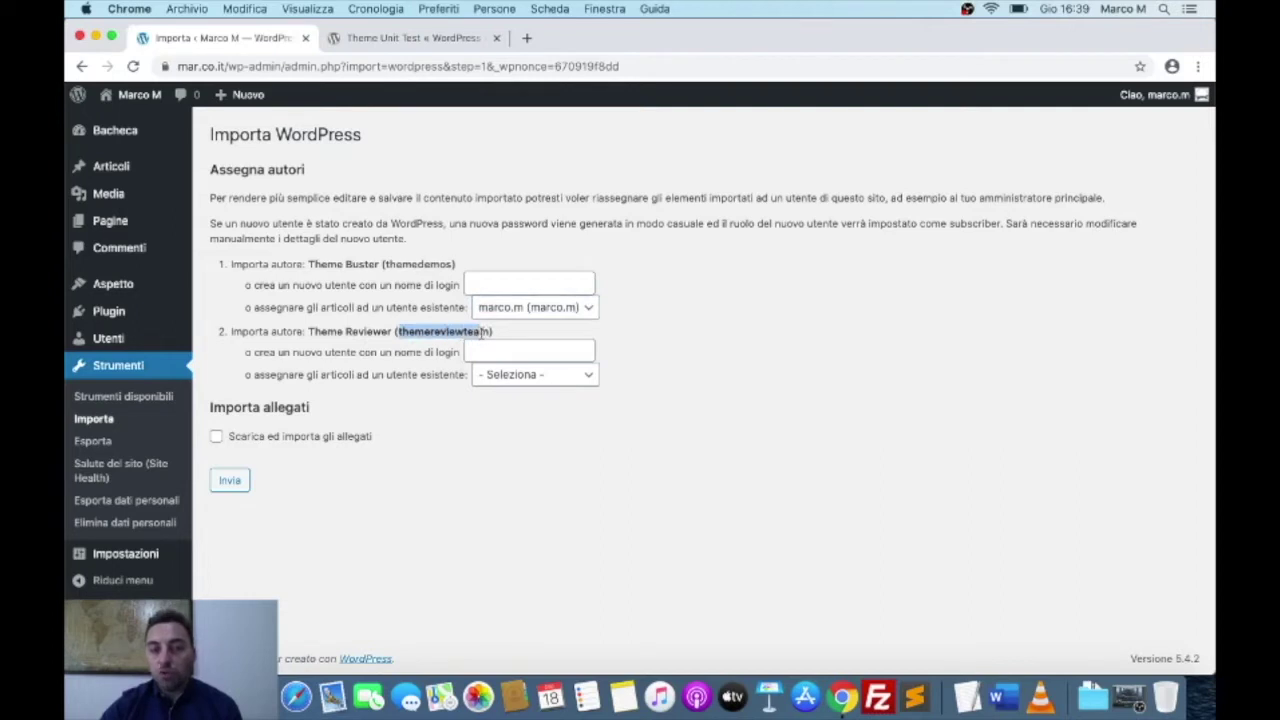
pyautogui.click(424, 308)
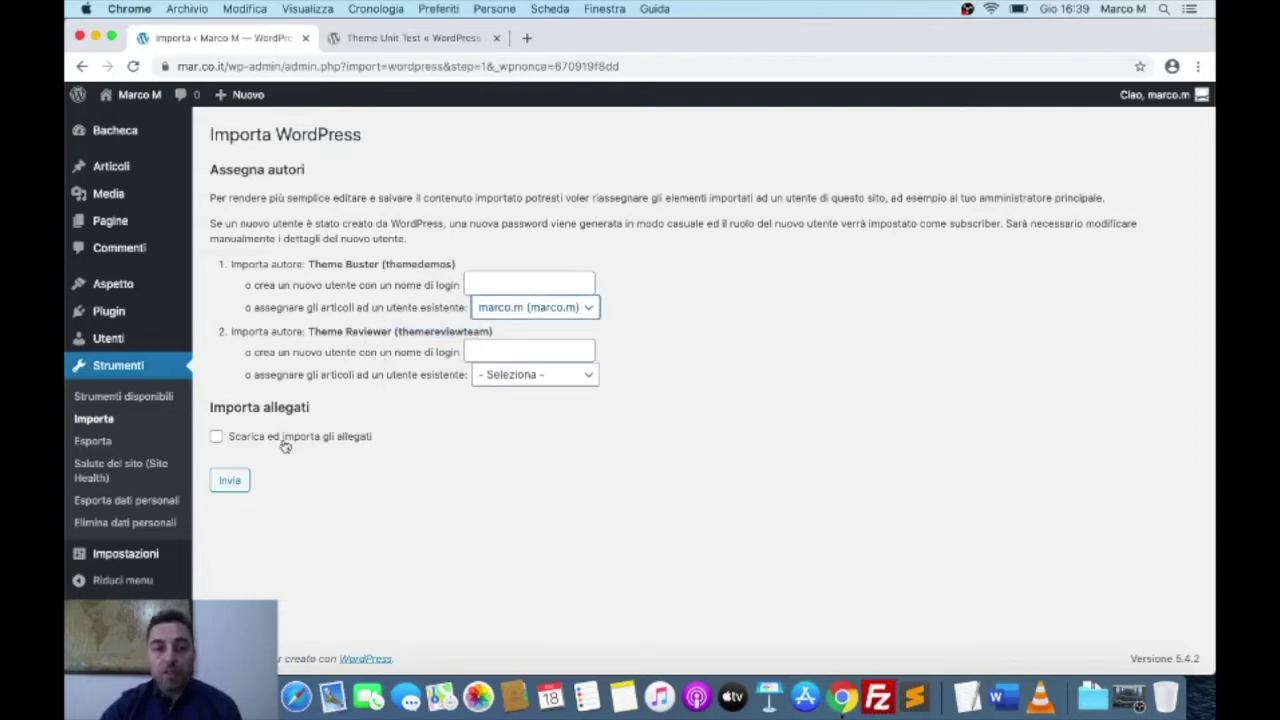
pyautogui.click(218, 438)
pyautogui.click(229, 482)
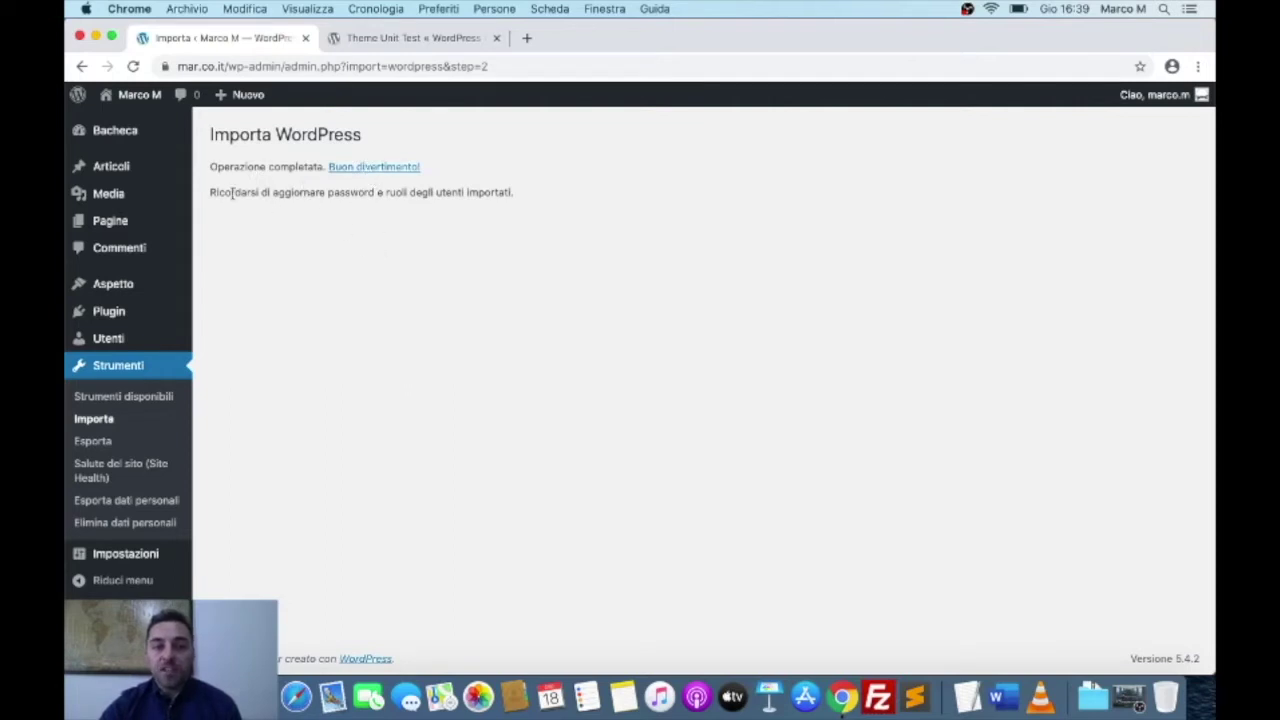
pyautogui.moveTo(211, 195); pyautogui.dragTo(525, 198)
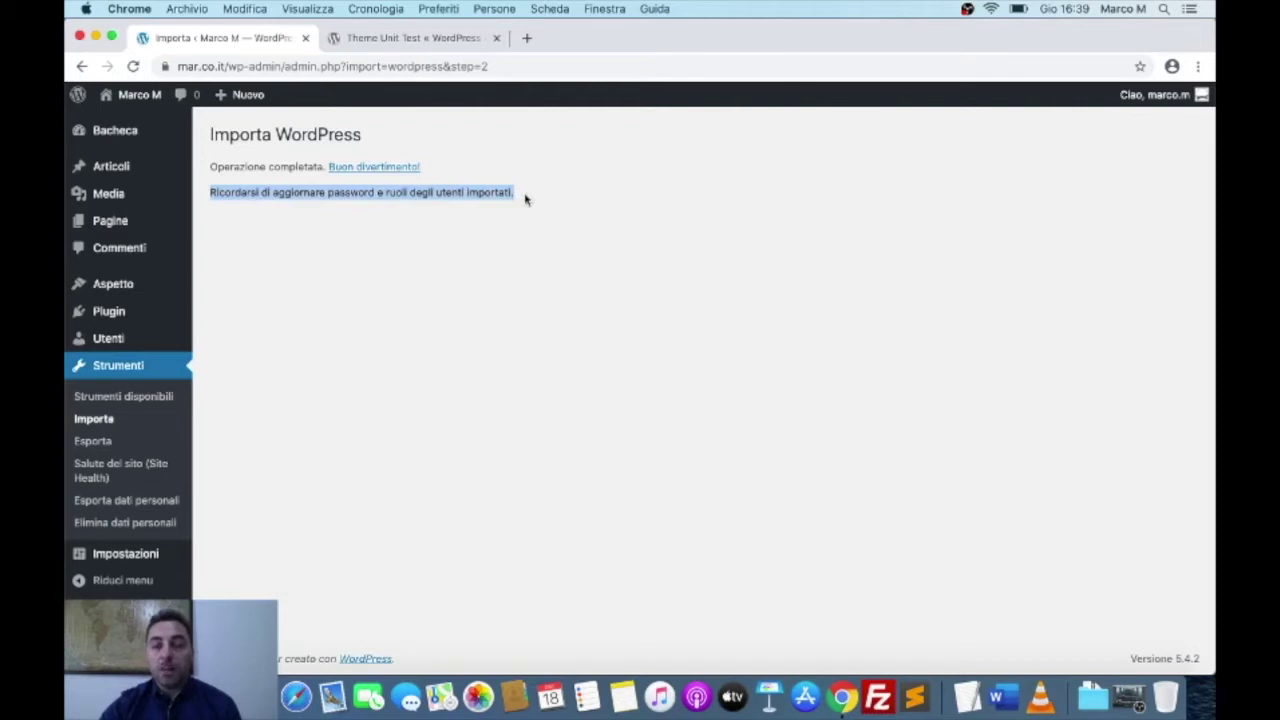
pyautogui.click(525, 198)
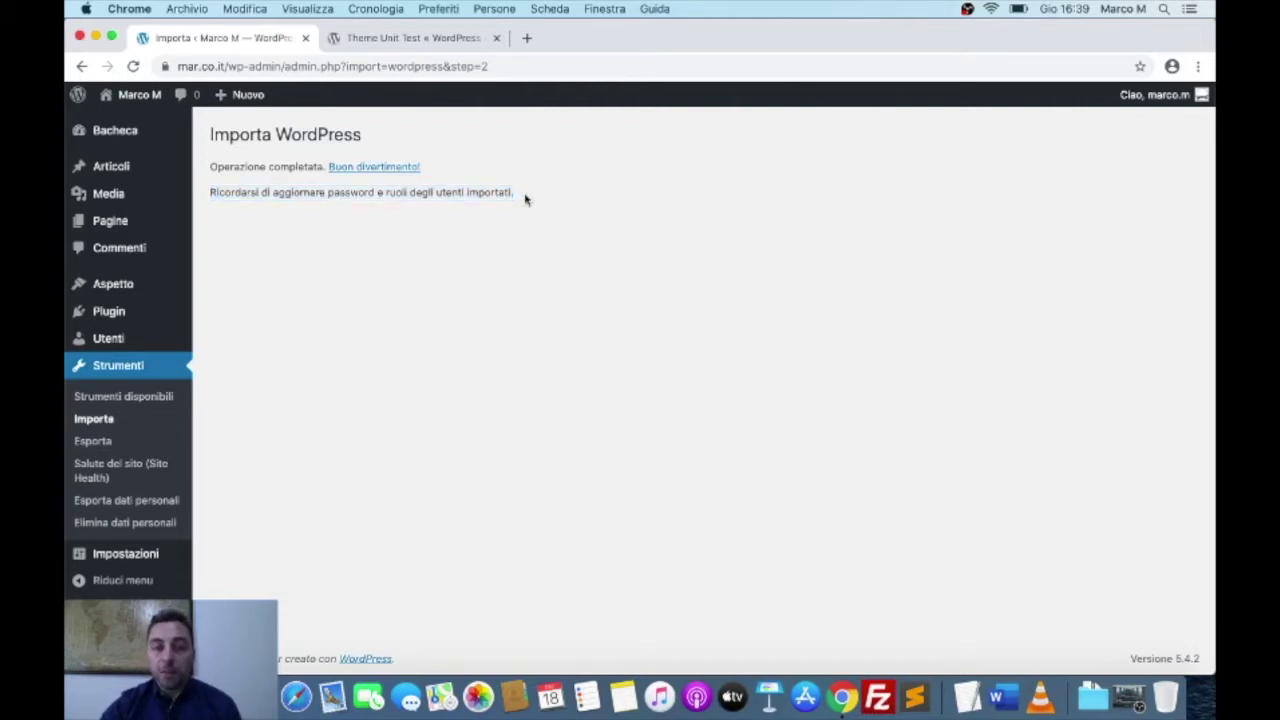
# Step: Generate a new account password for the imported user Theme Reviewer and update the user
pyautogui.click(372, 168)
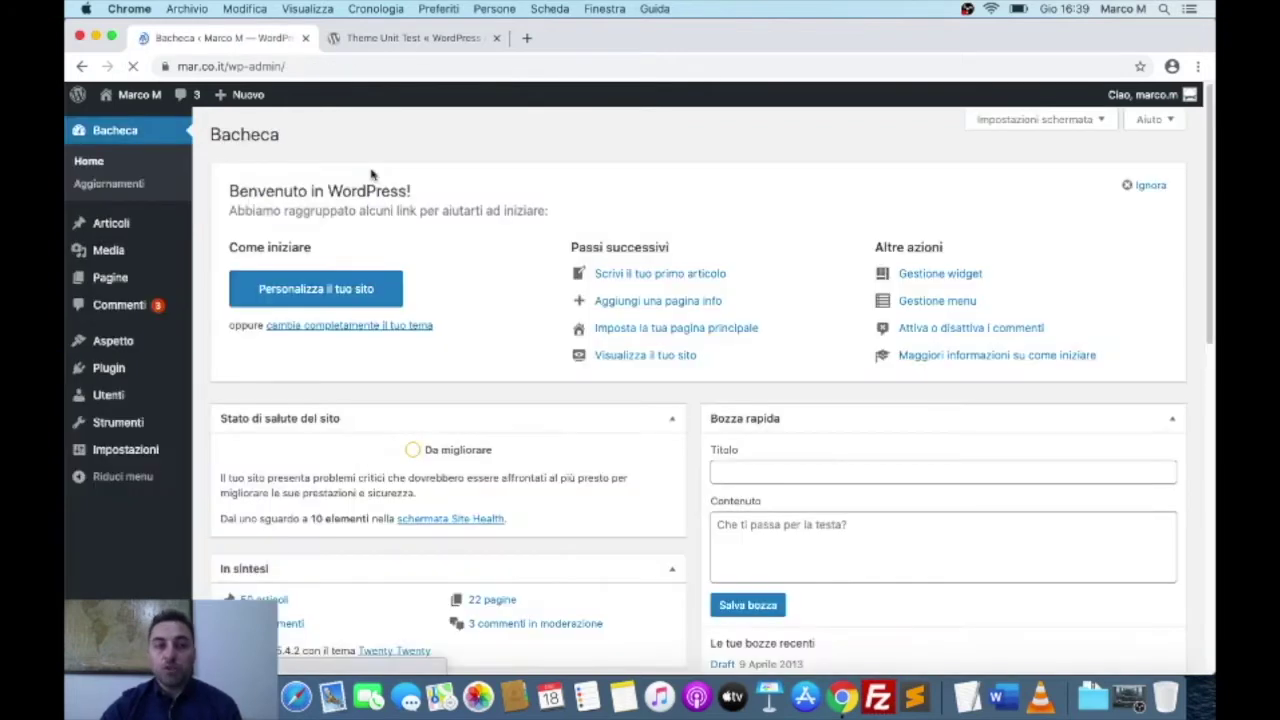
pyautogui.moveTo(105, 397)
pyautogui.click(225, 404)
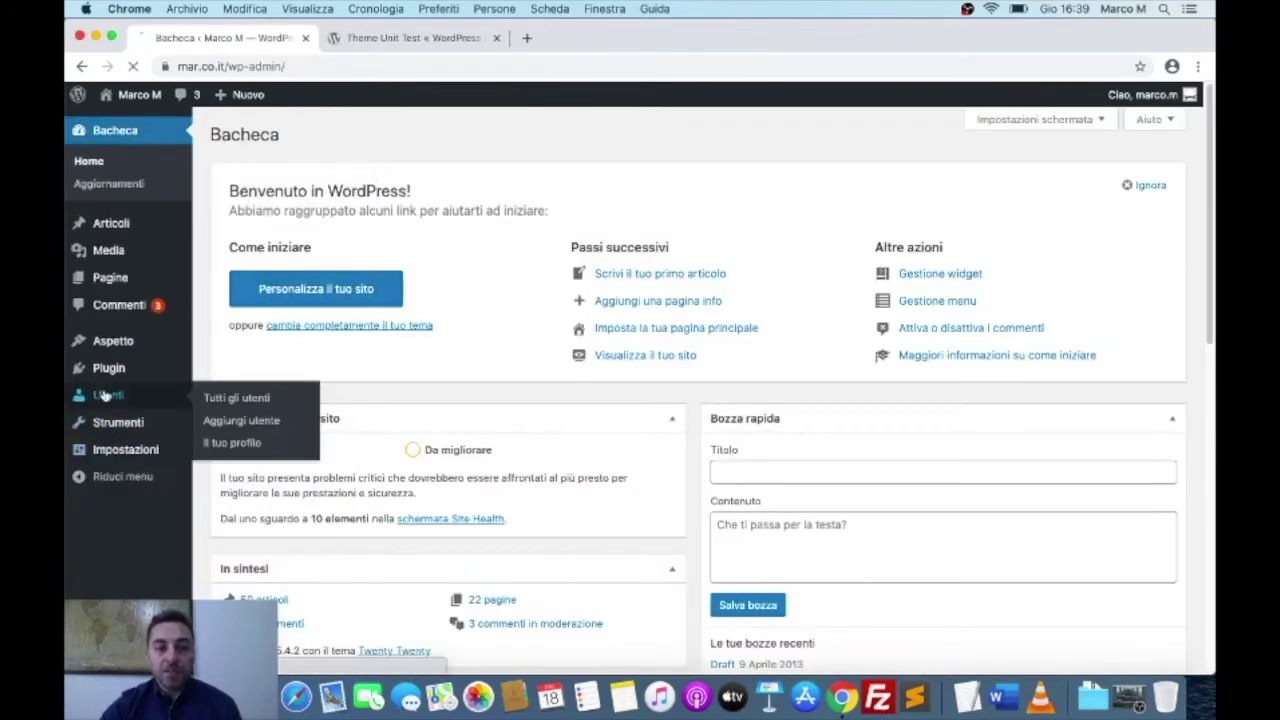
pyautogui.click(298, 317)
pyautogui.scroll(-5, 474, 412)
pyautogui.scroll(-5, 474, 410)
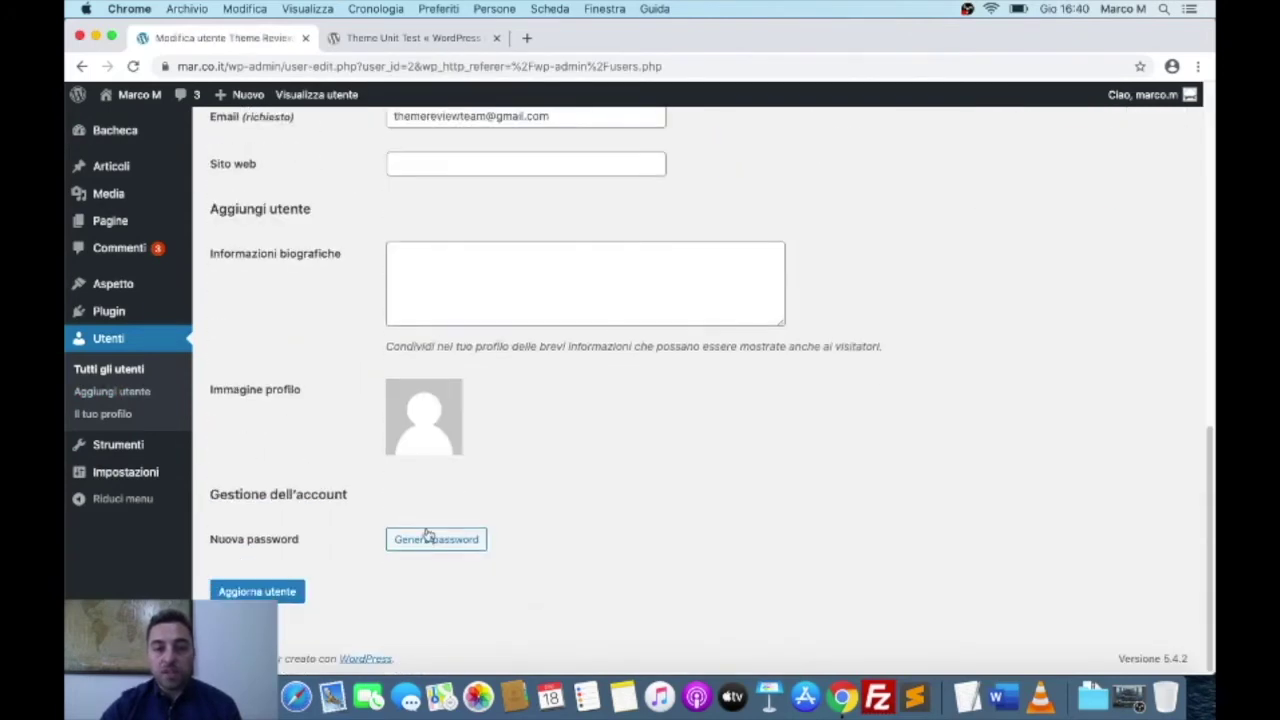
pyautogui.click(421, 548)
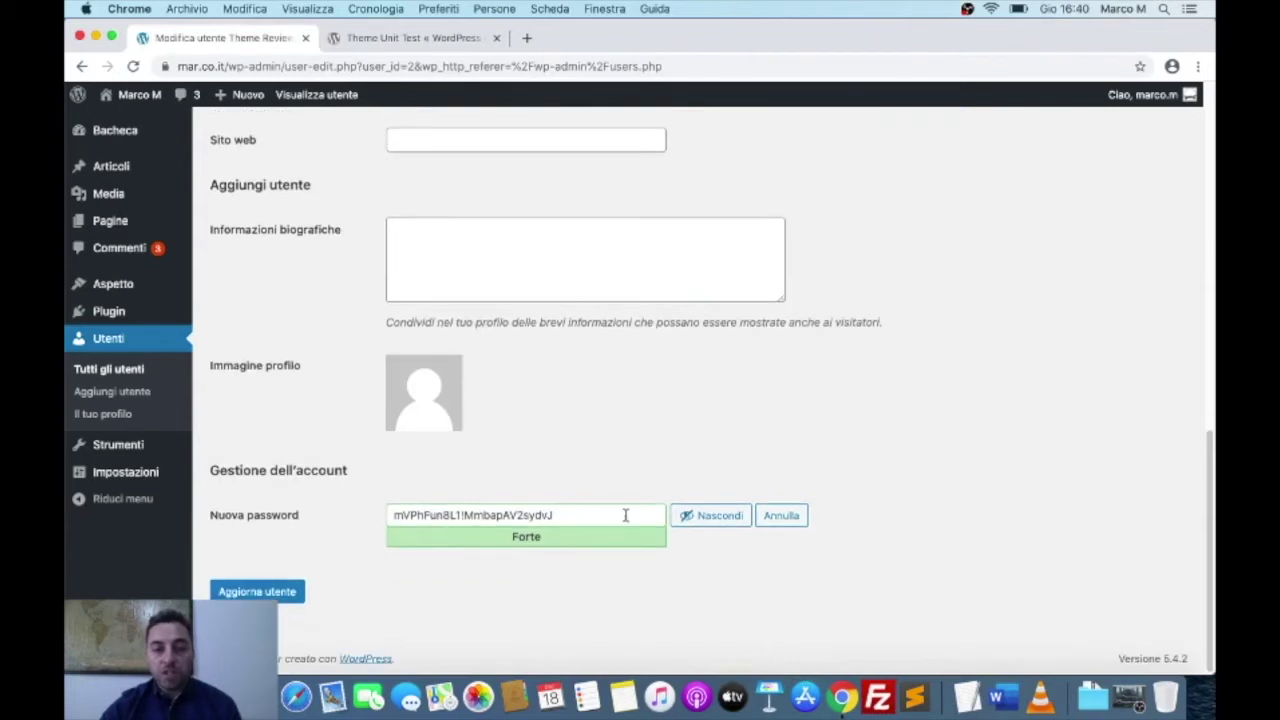
pyautogui.click(278, 598)
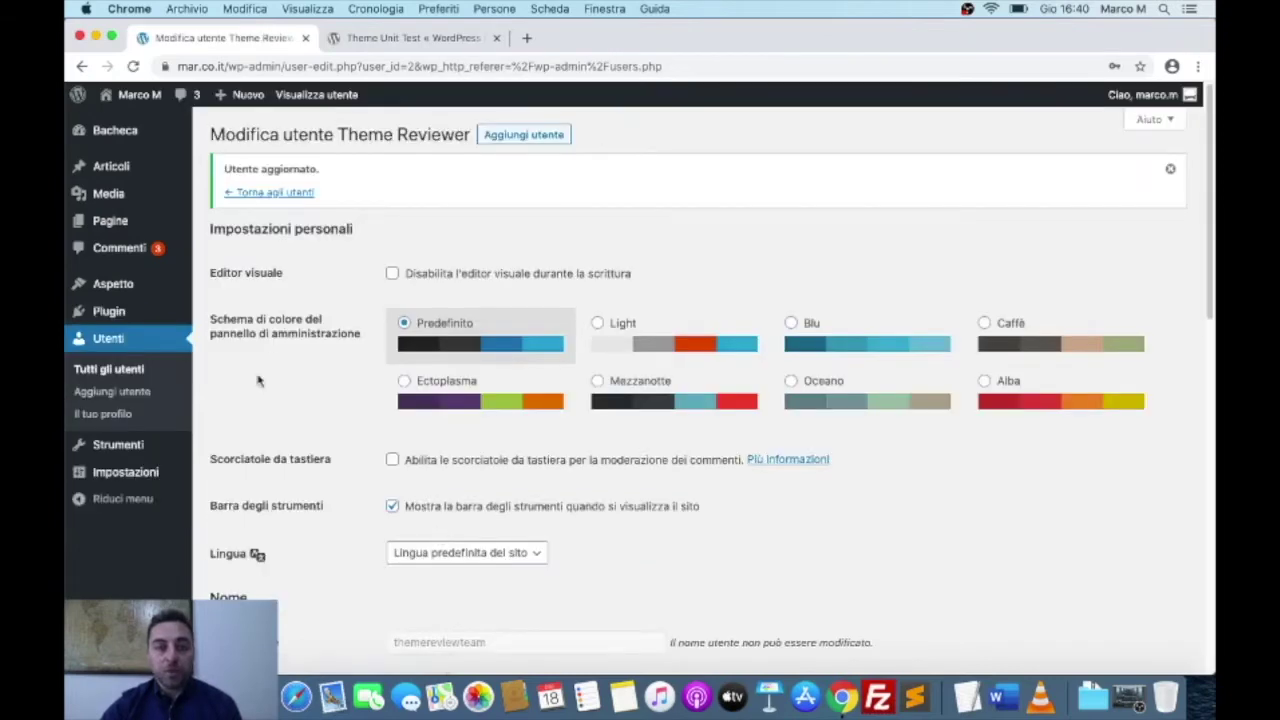
# Step: View the list of imported articles, and examine the posts on the site's front page in a new tab
pyautogui.click(112, 166)
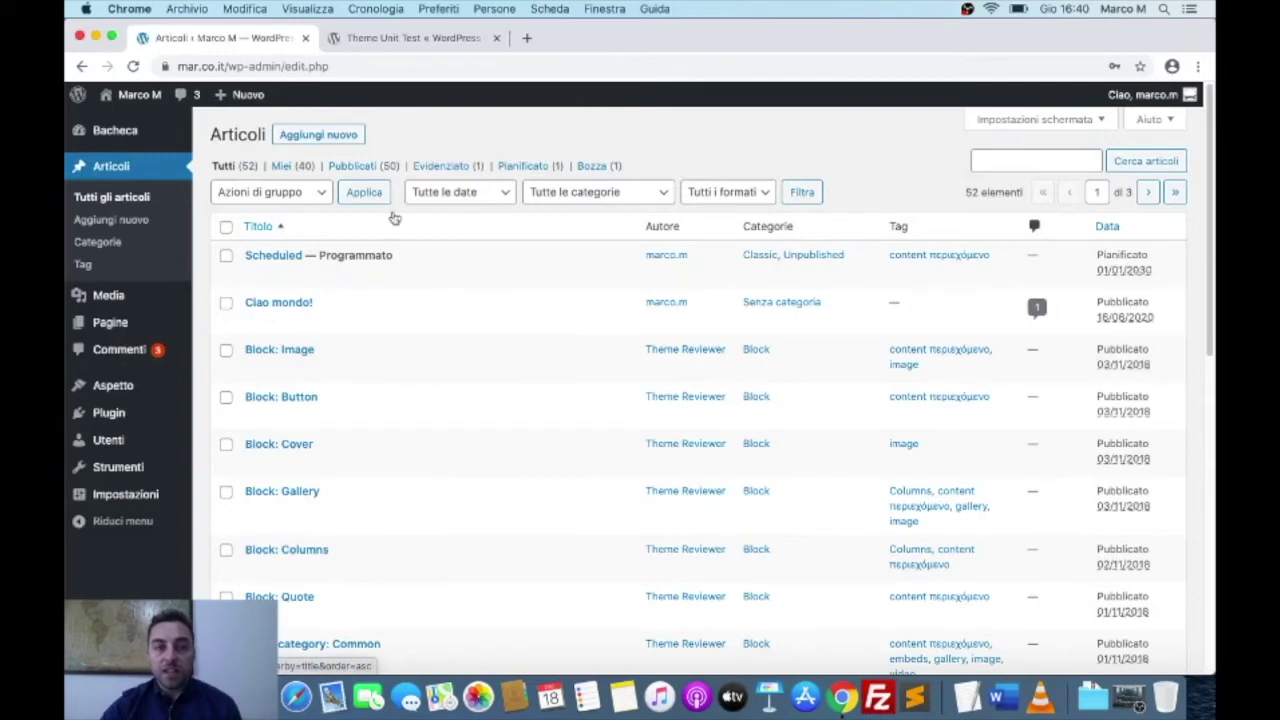
pyautogui.moveTo(133, 95)
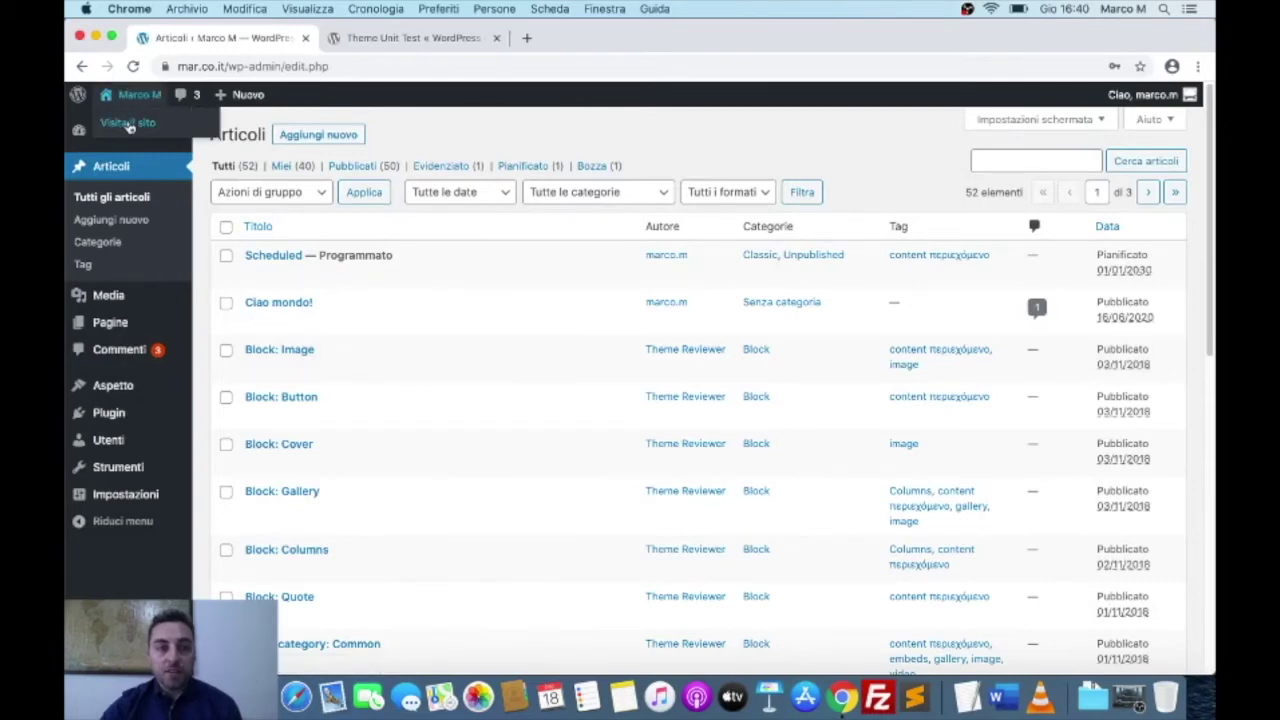
pyautogui.keyDown('super'); pyautogui.click(128, 123); pyautogui.keyUp('super')
pyautogui.click(374, 40)
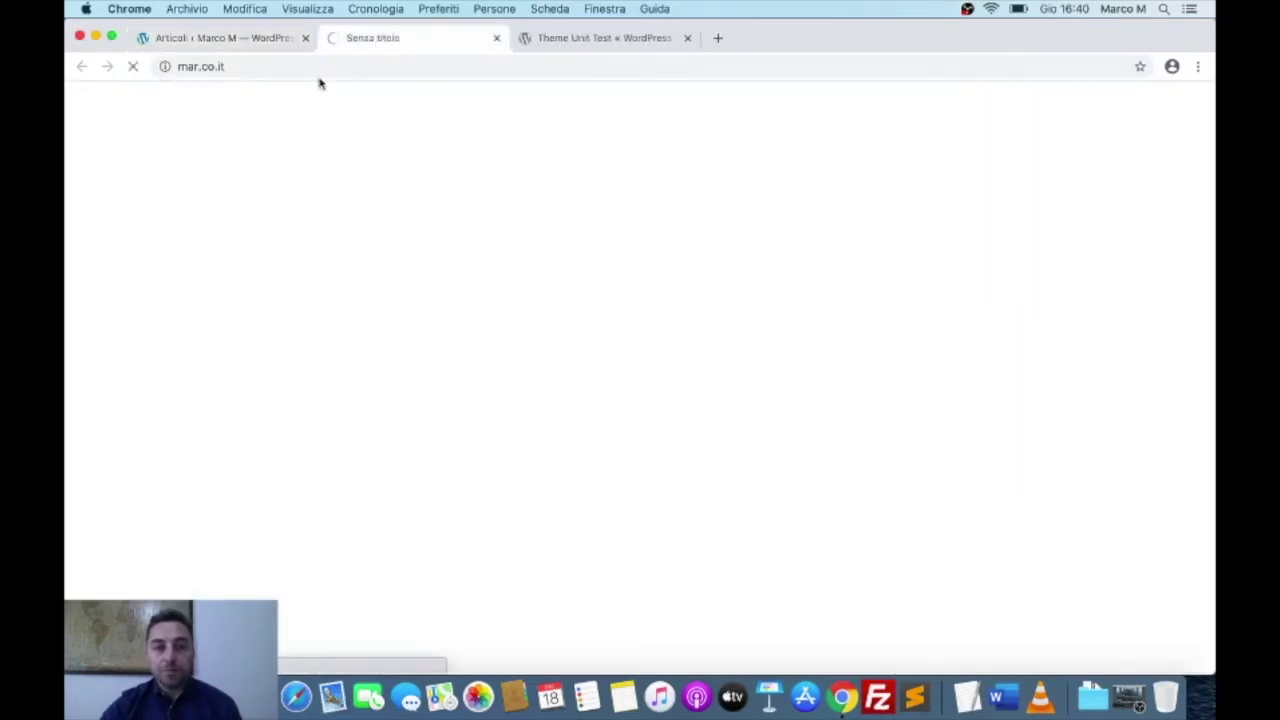
pyautogui.click(280, 40)
pyautogui.click(400, 40)
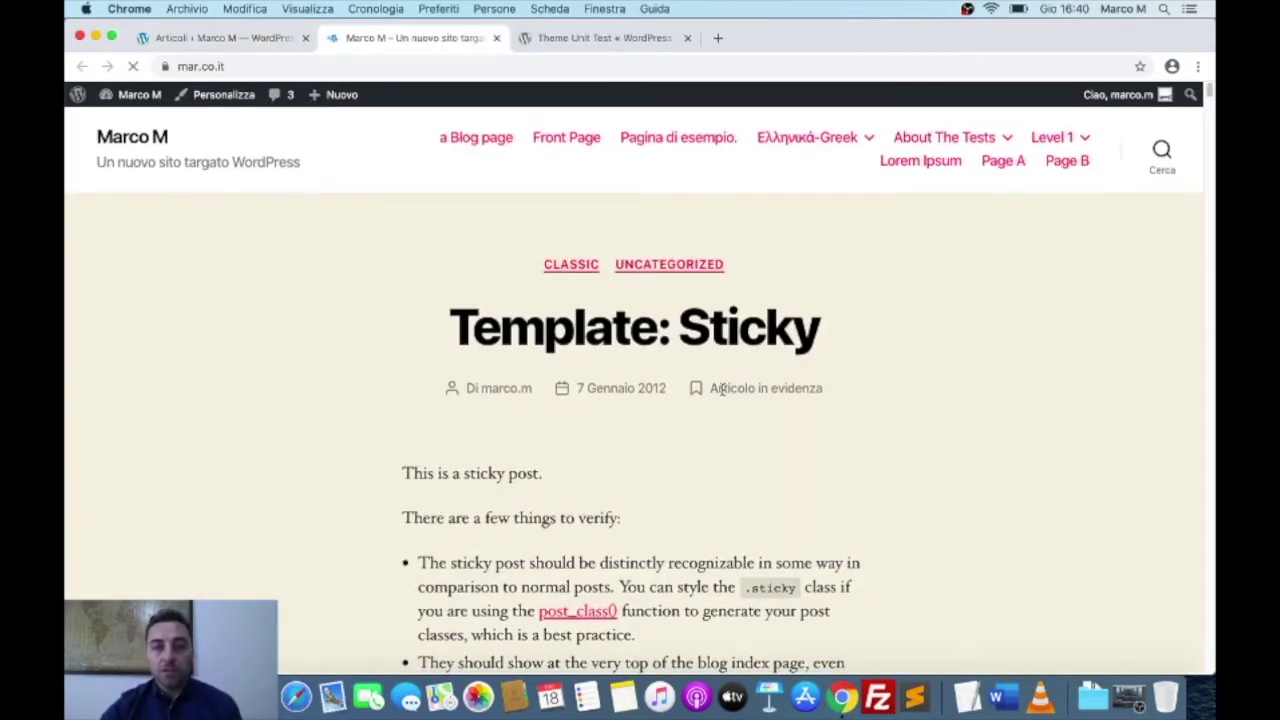
pyautogui.scroll(-2, 722, 392)
pyautogui.scroll(-5, 722, 393)
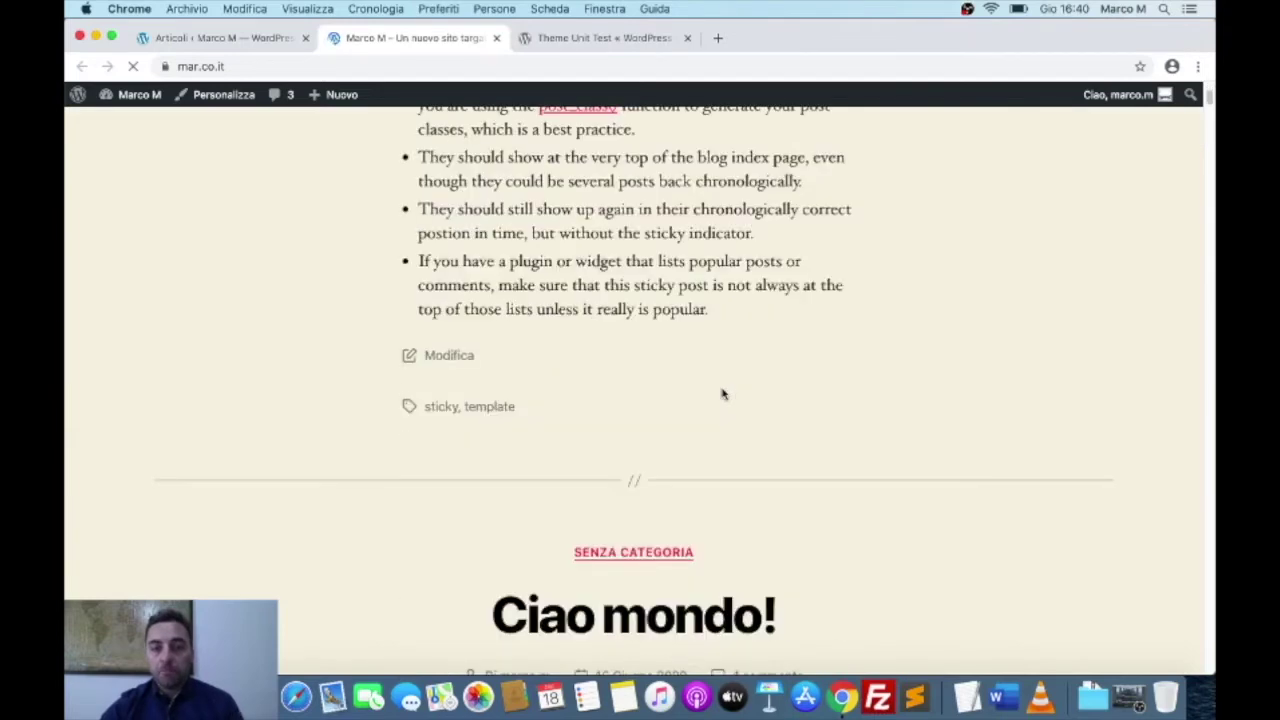
# Step: Examine the imported demo posts on the front page, including the image alignments and captions in Block: Image
pyautogui.scroll(-10, 722, 392)
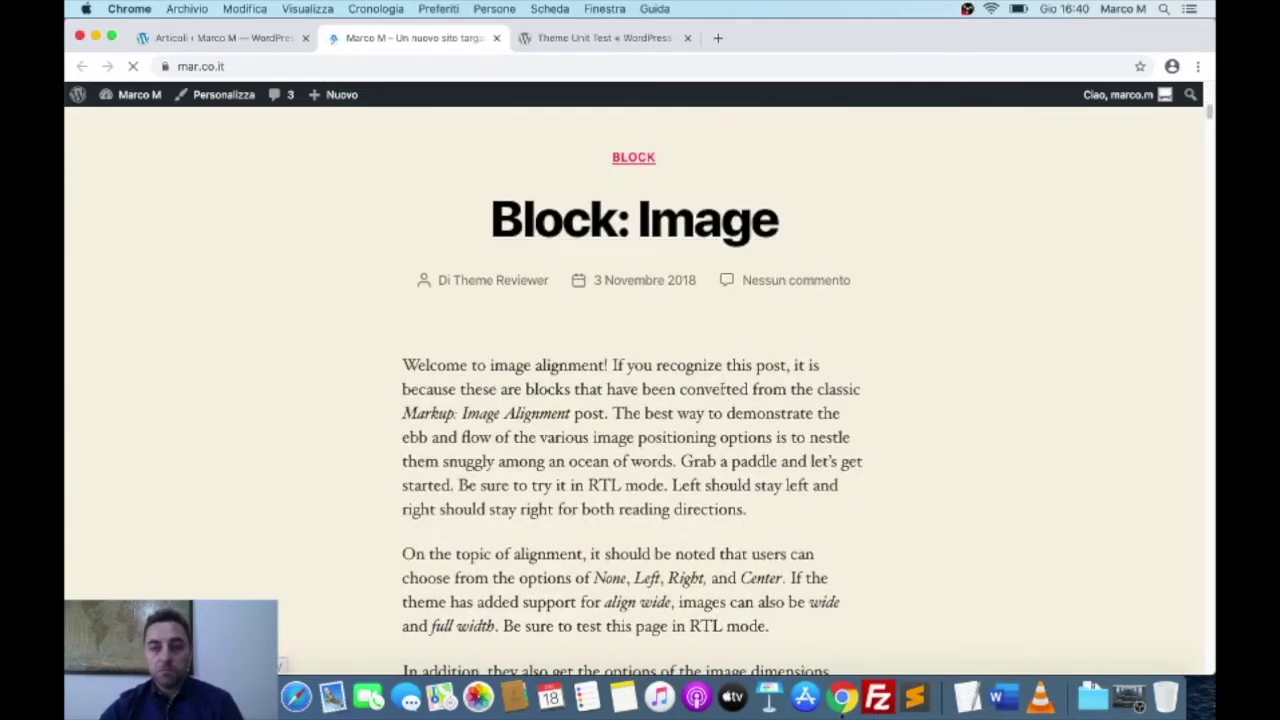
pyautogui.scroll(-15, 722, 390)
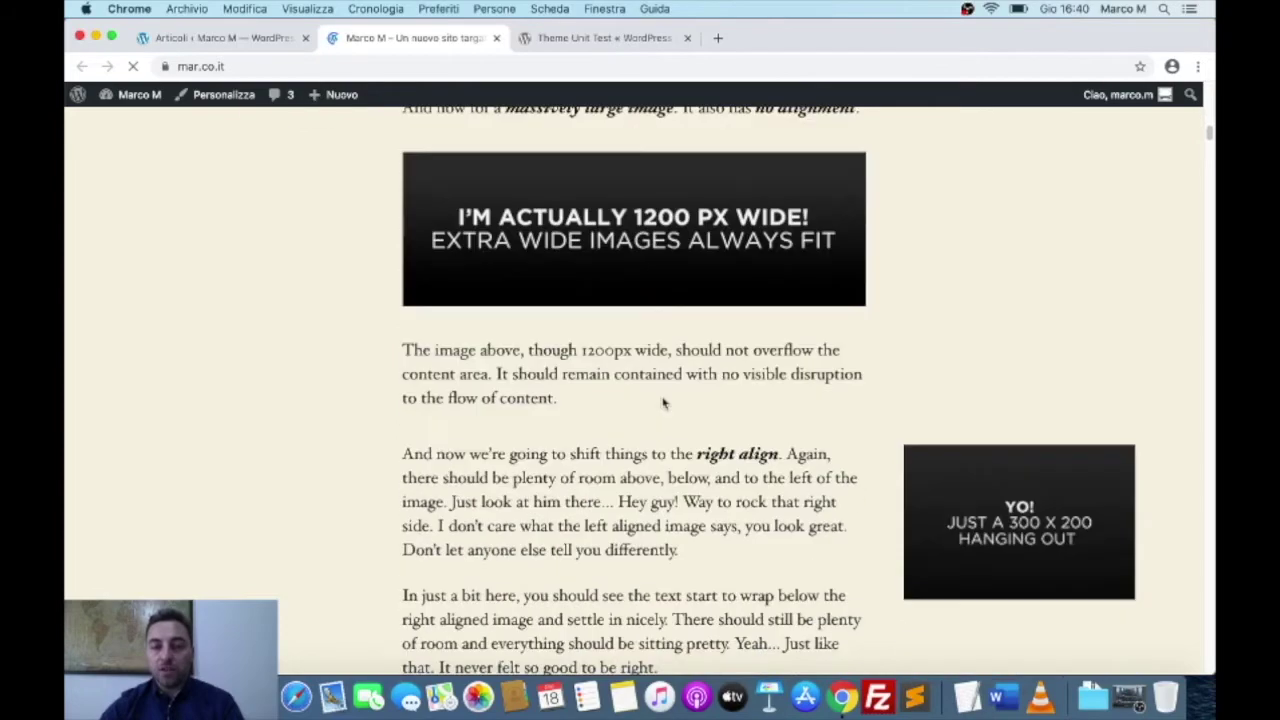
pyautogui.scroll(-12, 662, 402)
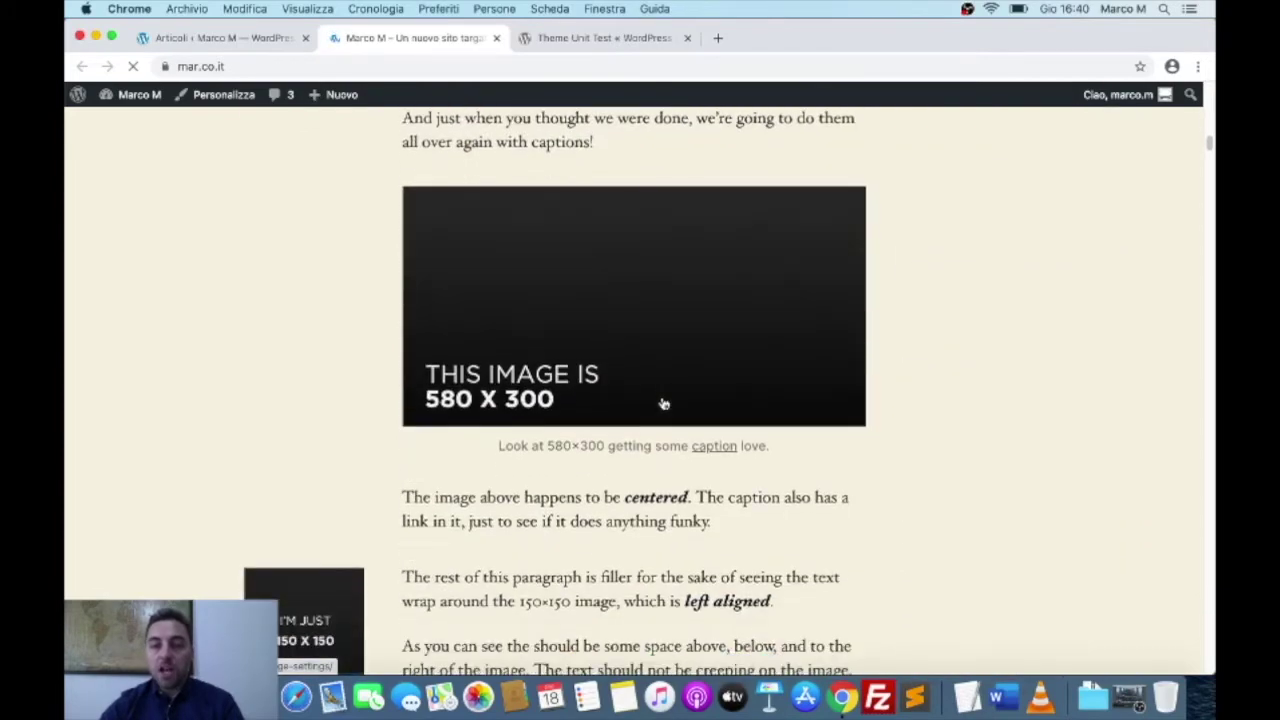
pyautogui.scroll(-20, 662, 402)
pyautogui.scroll(-15, 661, 399)
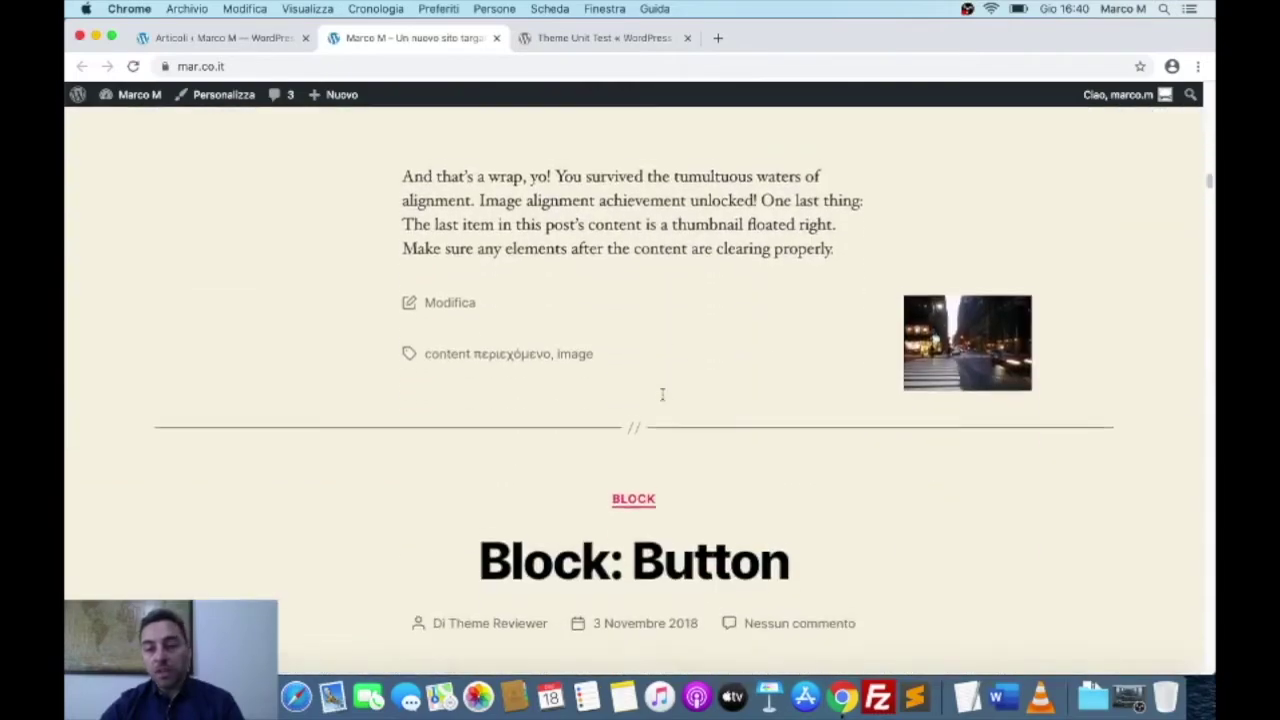
pyautogui.scroll(20, 662, 396)
pyautogui.scroll(20, 662, 398)
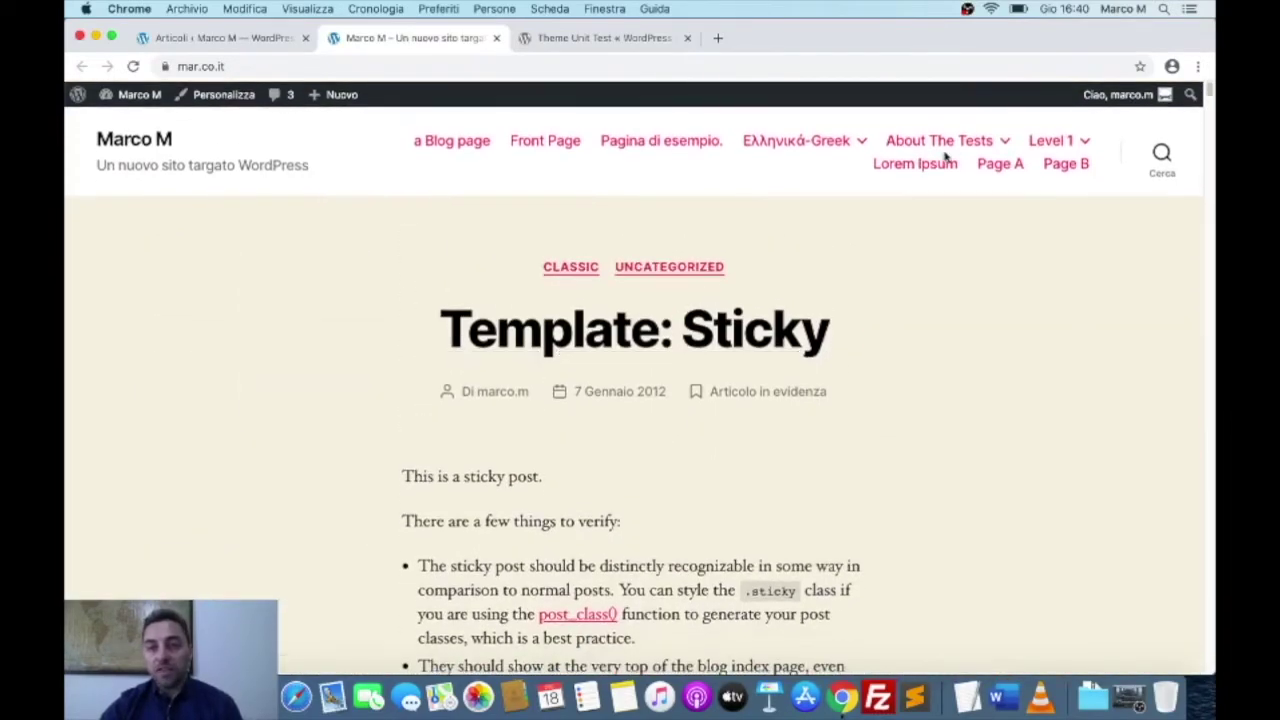
# Step: Inspect the About The Tests and Level 1 submenus, and examine the Level 2 page with its archive, comment and category widgets
pyautogui.moveTo(980, 147)
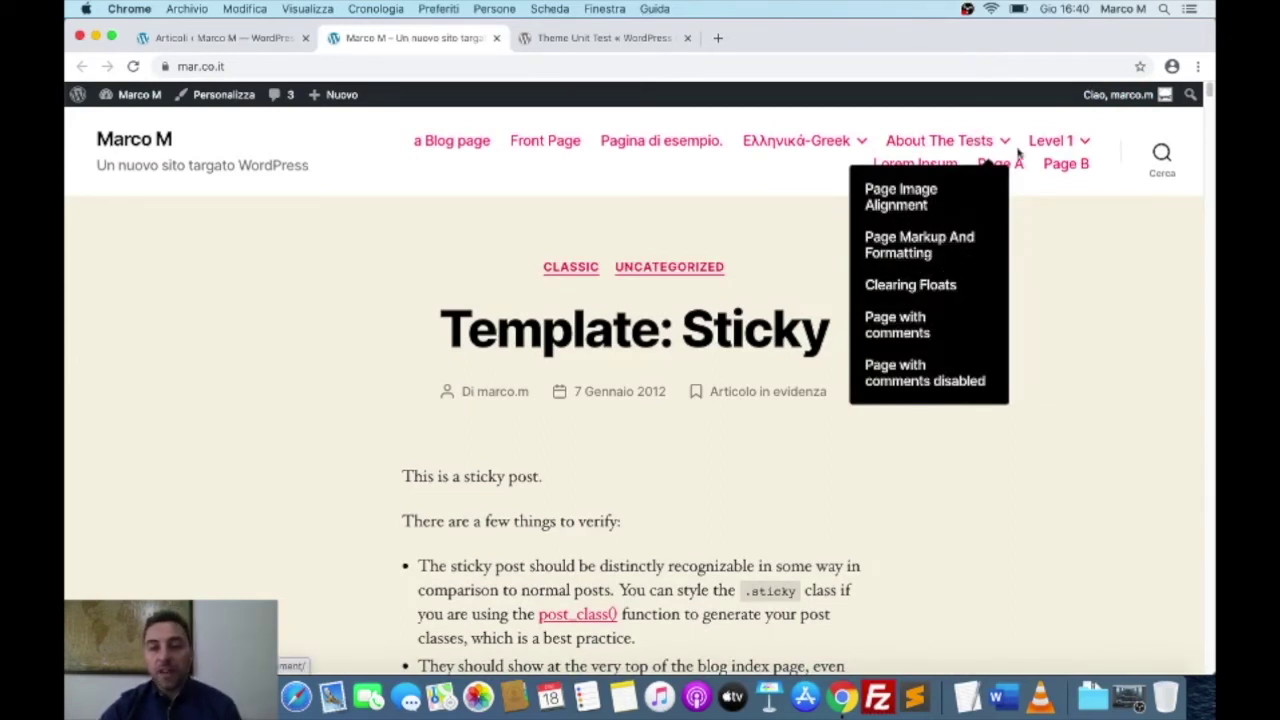
pyautogui.moveTo(1058, 140)
pyautogui.moveTo(1073, 192)
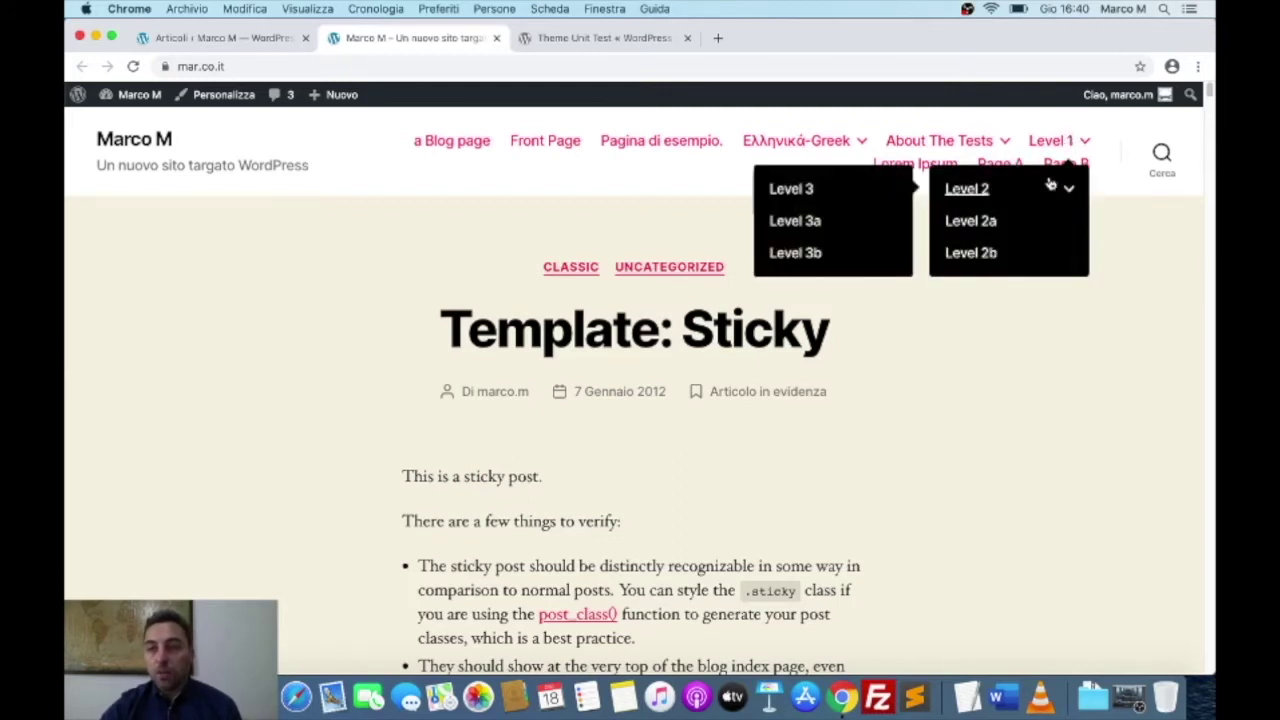
pyautogui.click(1064, 190)
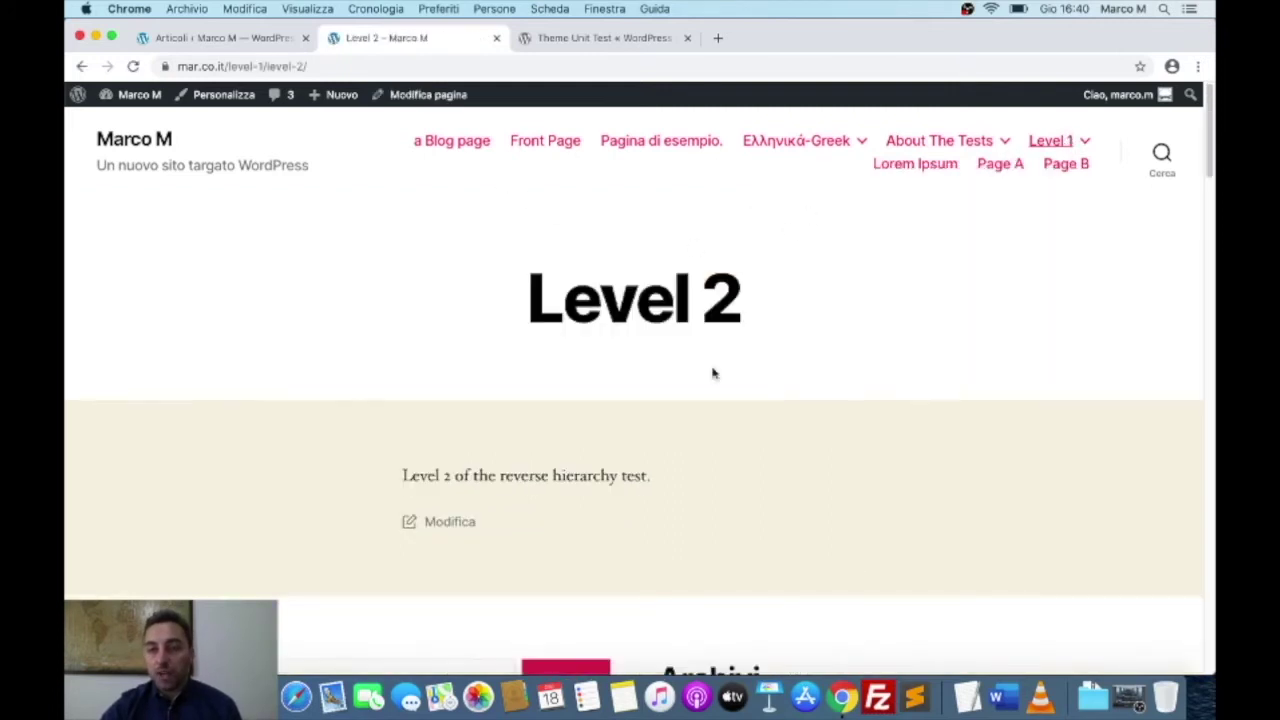
pyautogui.scroll(-15, 690, 402)
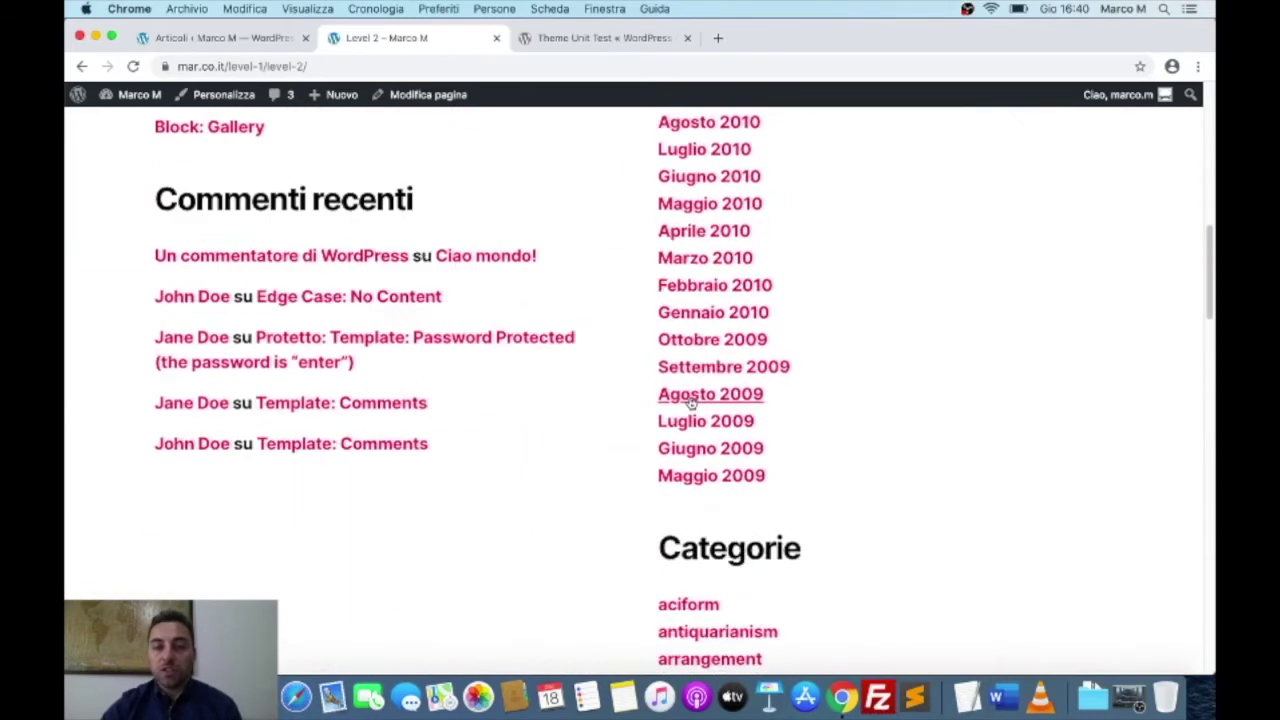
pyautogui.scroll(-3, 690, 398)
pyautogui.scroll(20, 700, 391)
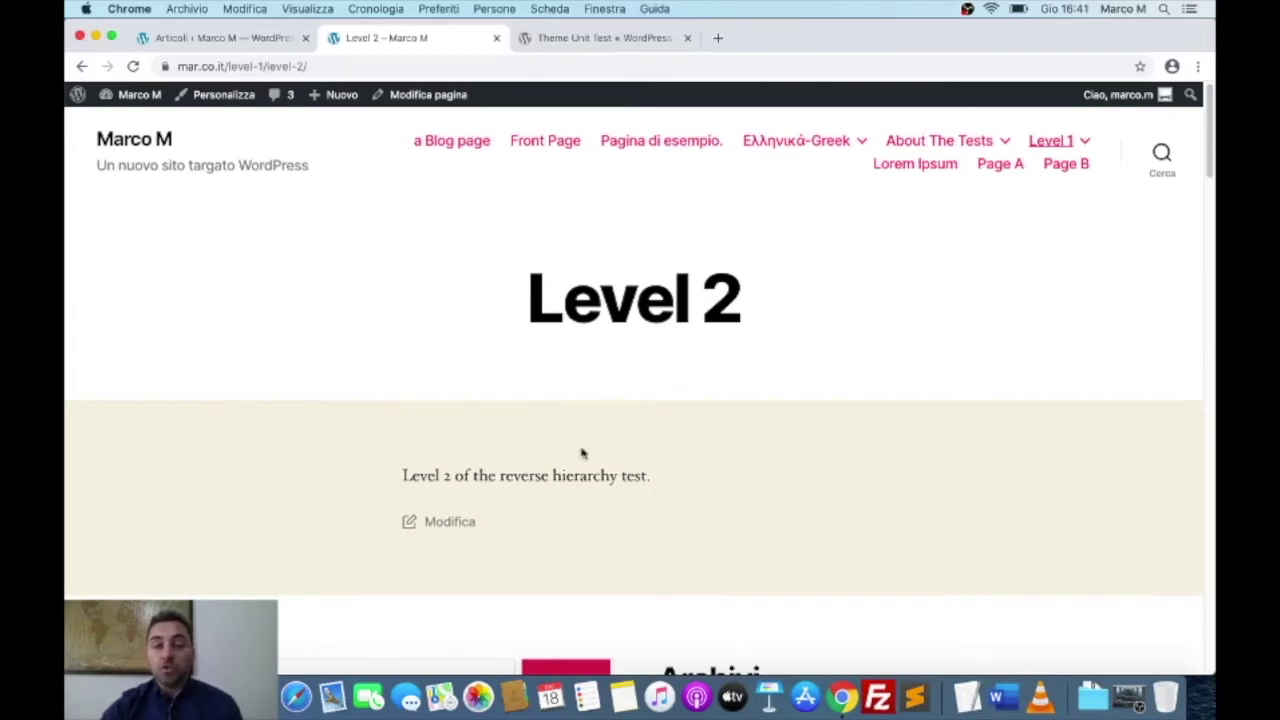
# Step: View the list of imported pages in the WordPress admin and close the Theme Unit Test tab
pyautogui.click(244, 38)
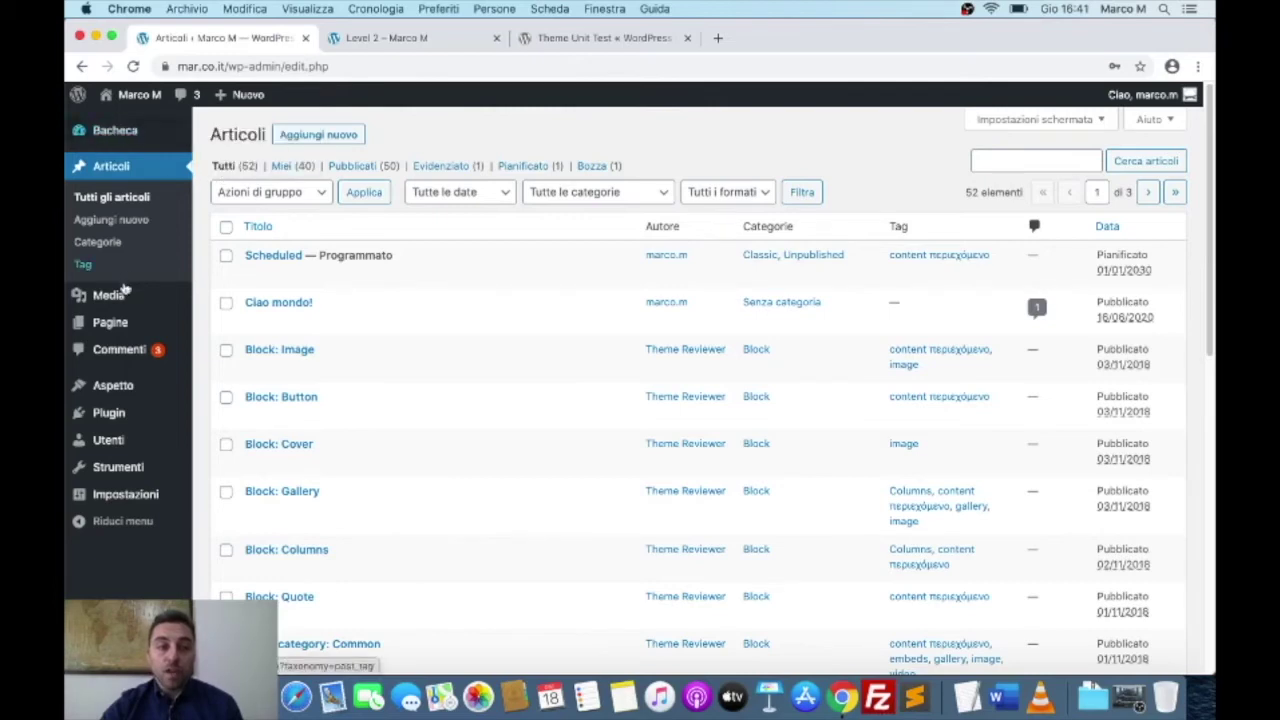
pyautogui.click(100, 322)
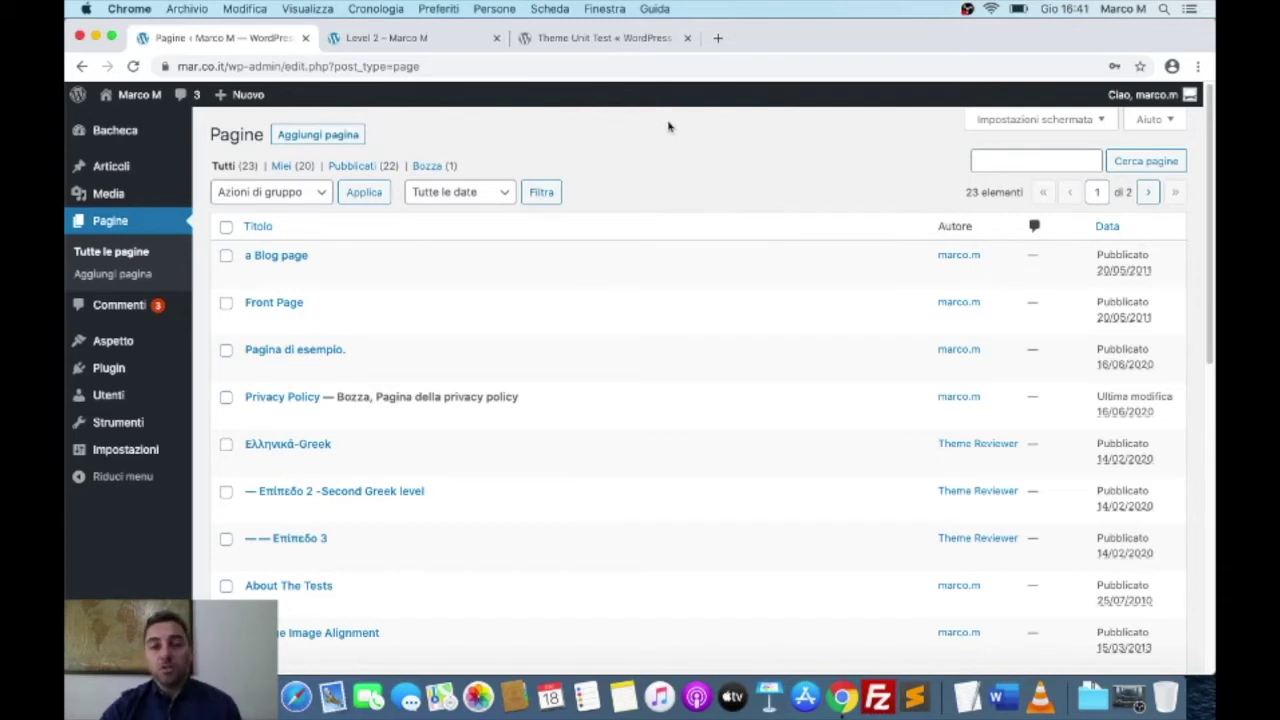
pyautogui.click(687, 38)
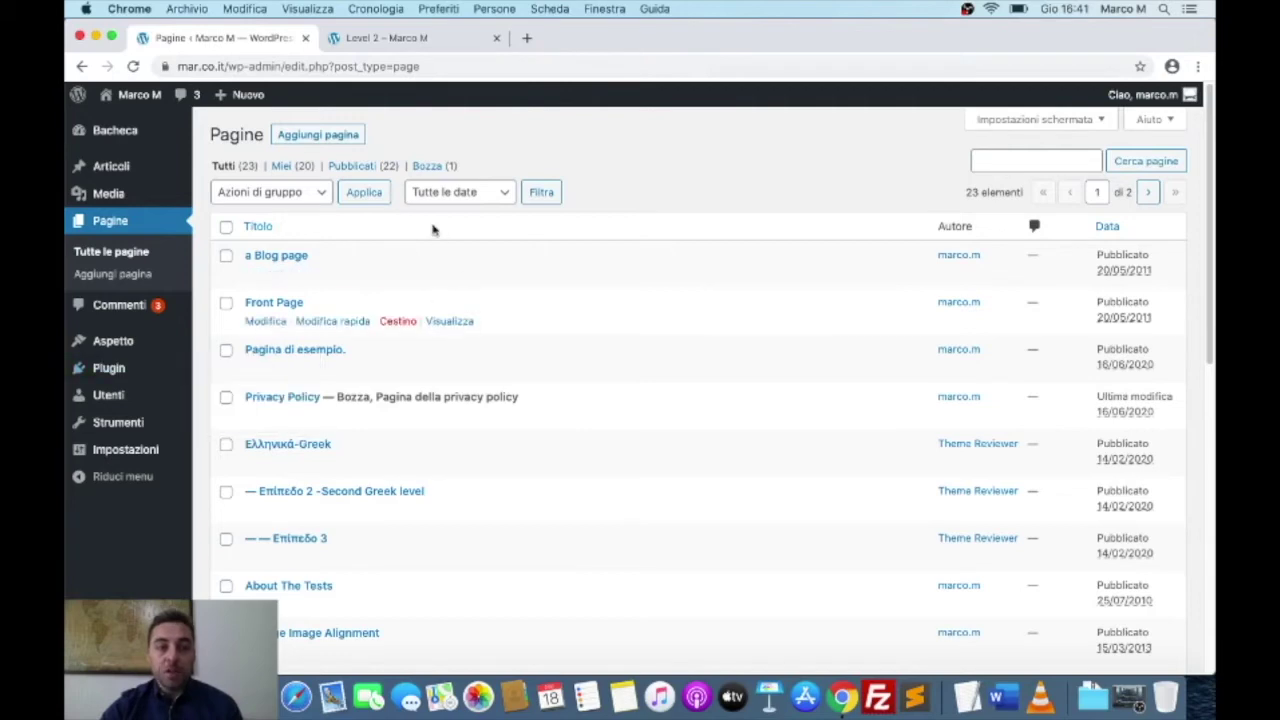
# Step: Examine the imported comments, including those awaiting approval, and view the site's installed themes
pyautogui.click(105, 313)
pyautogui.scroll(-2, 586, 383)
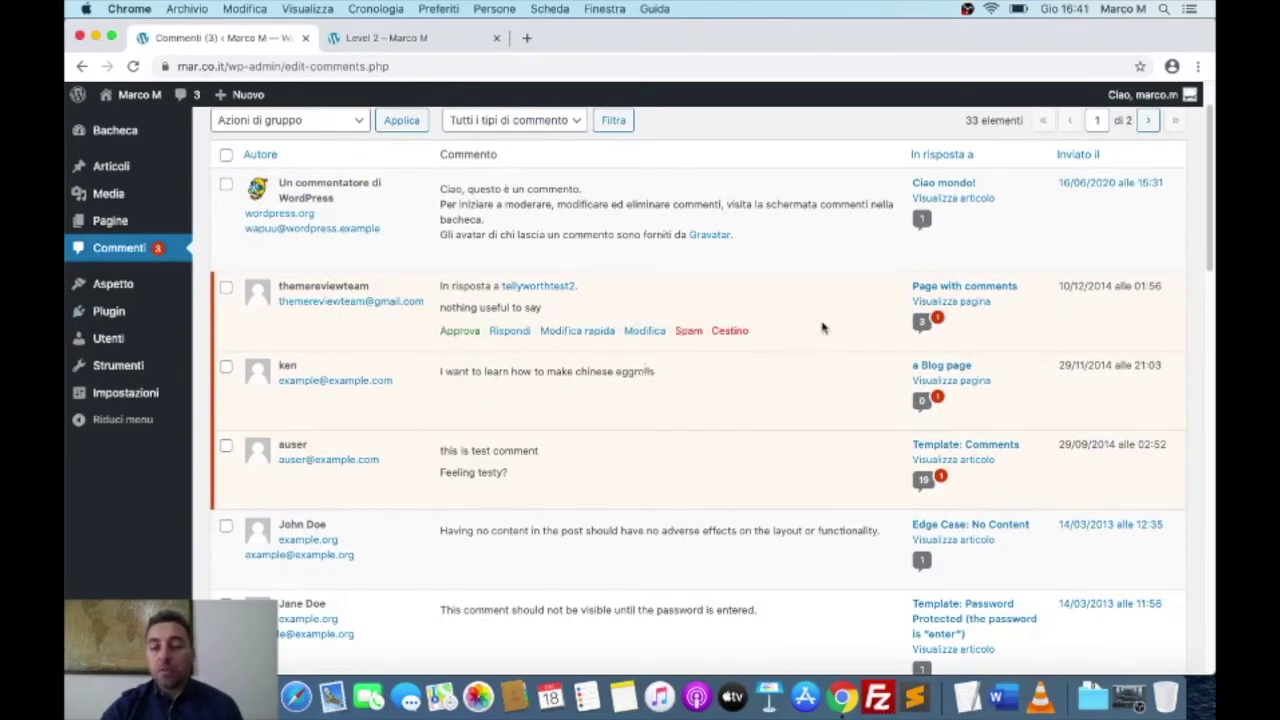
pyautogui.scroll(-2, 766, 363)
pyautogui.scroll(4, 452, 396)
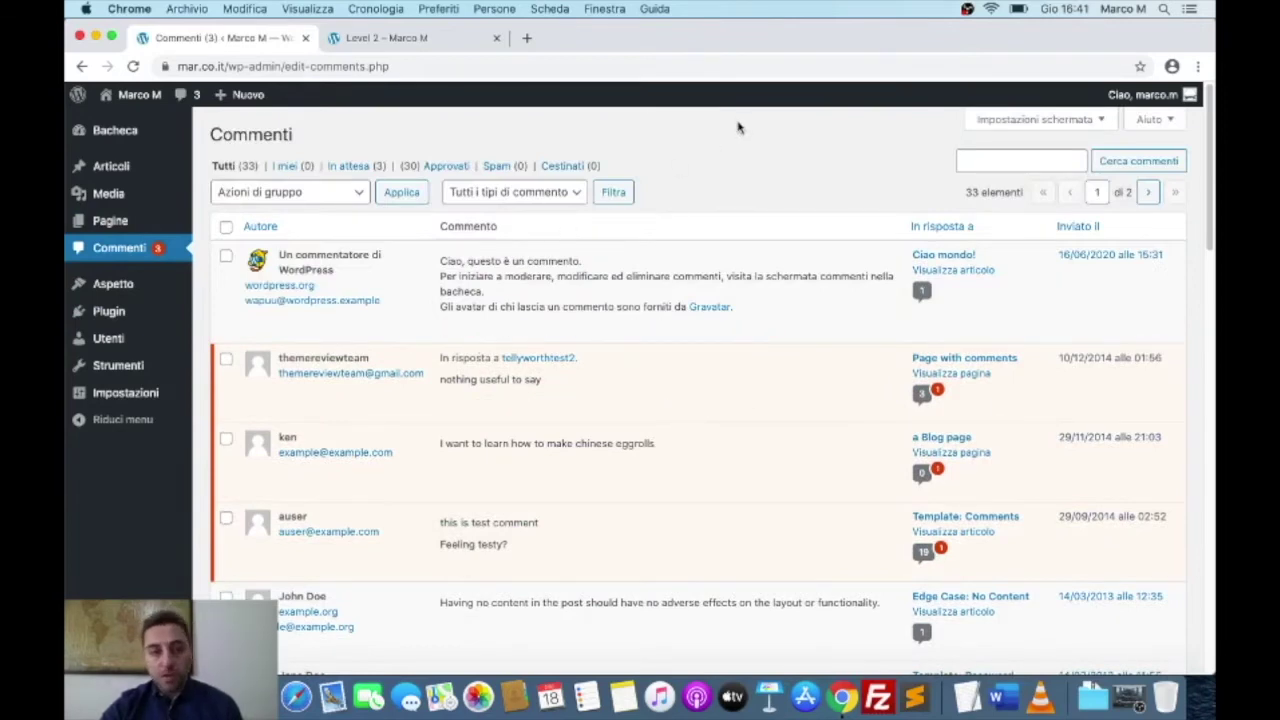
pyautogui.moveTo(128, 292)
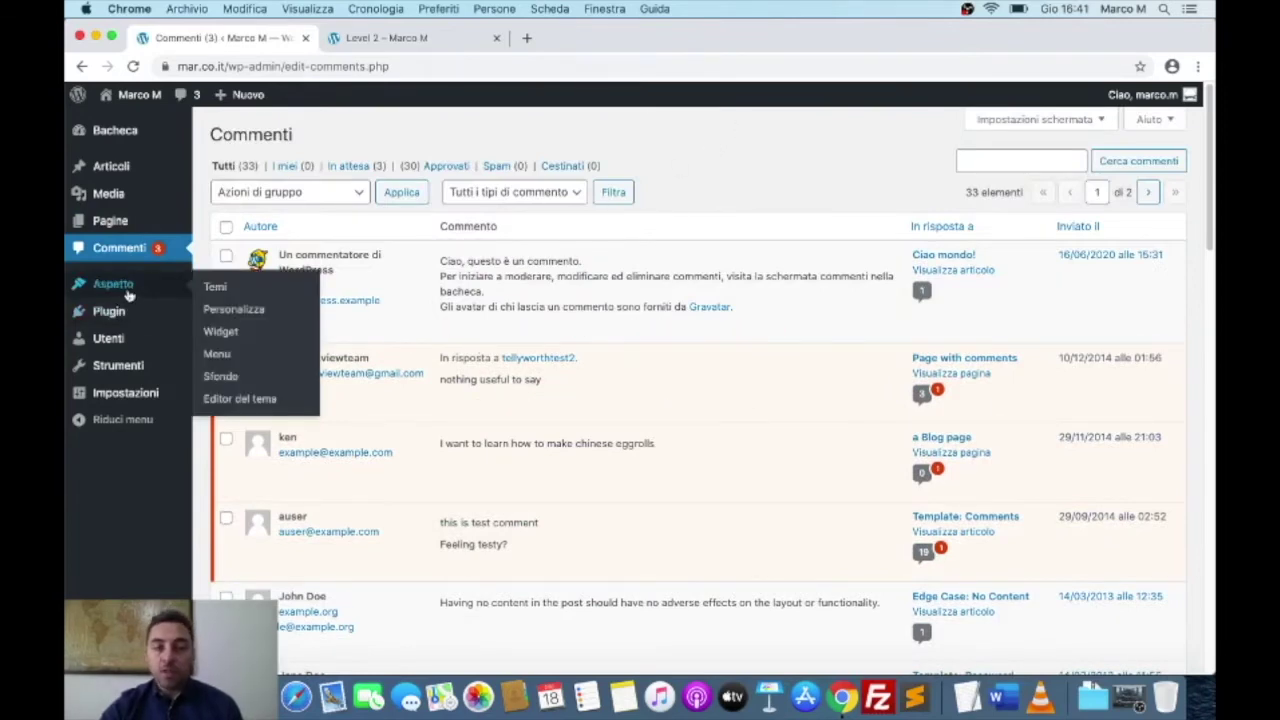
pyautogui.click(128, 290)
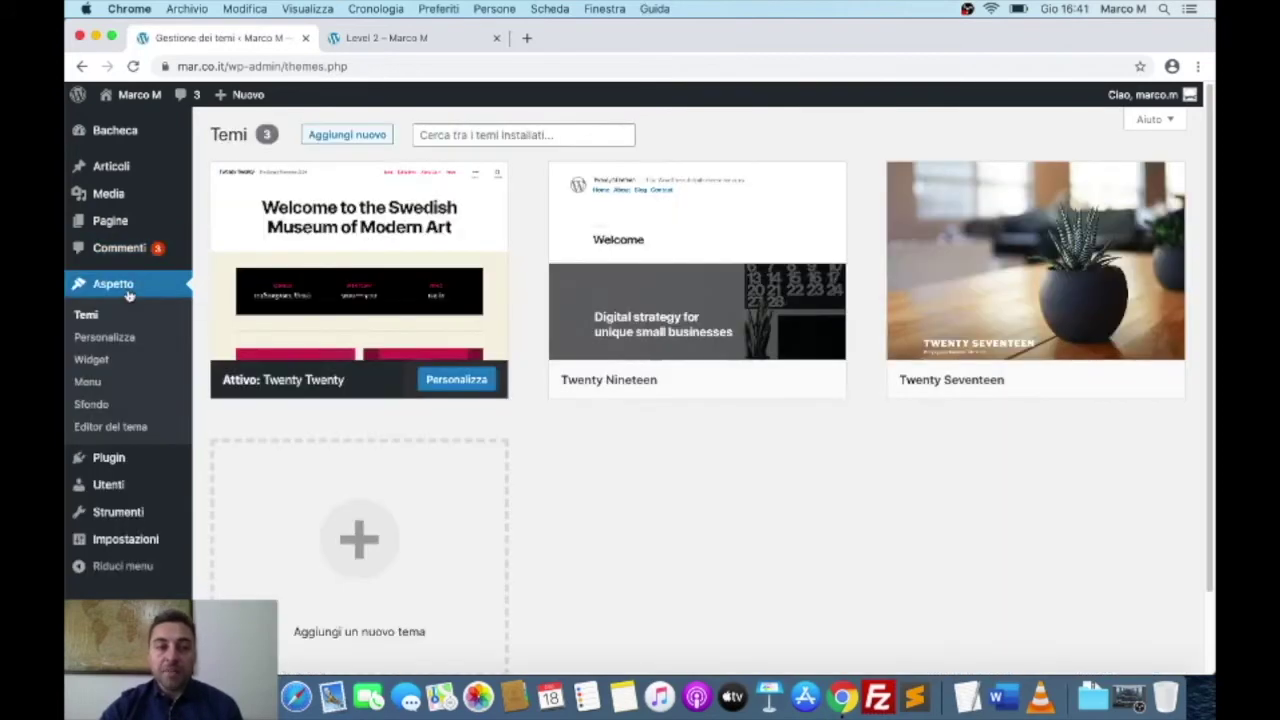
# Step: Search for woocommerce among the plugins available to add and activate the WooCommerce plugin
pyautogui.click(124, 456)
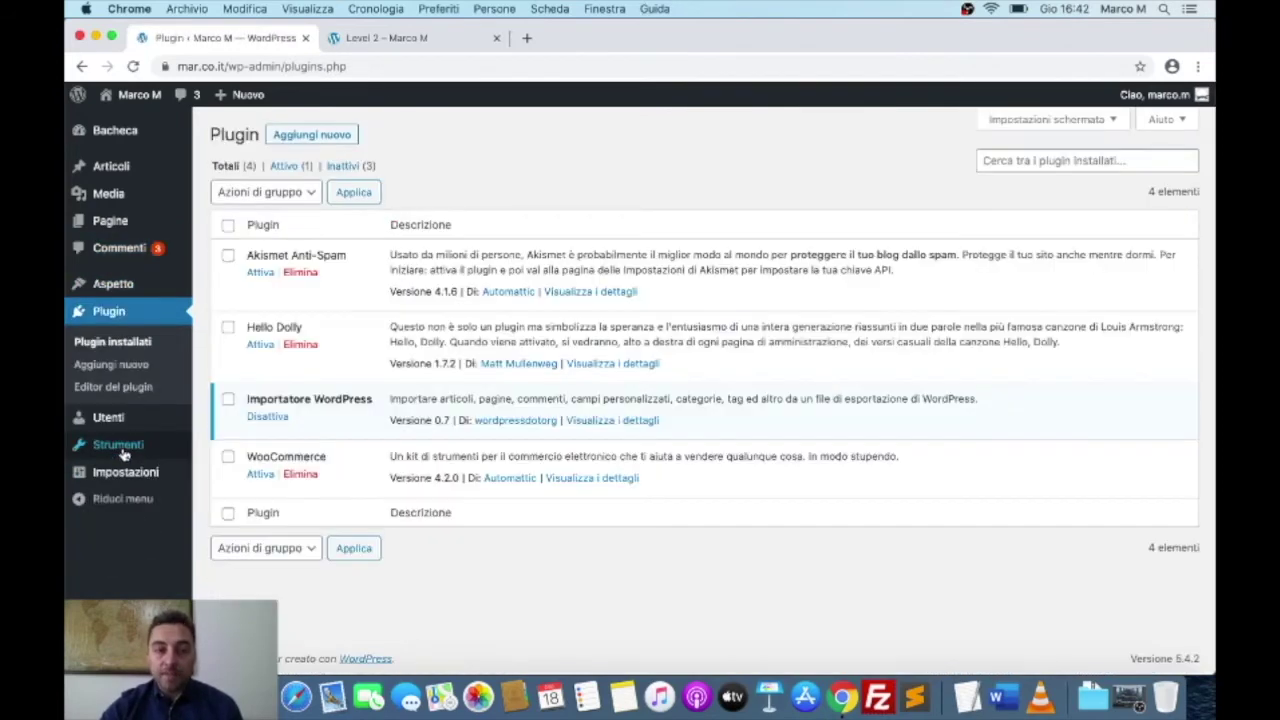
pyautogui.click(336, 134)
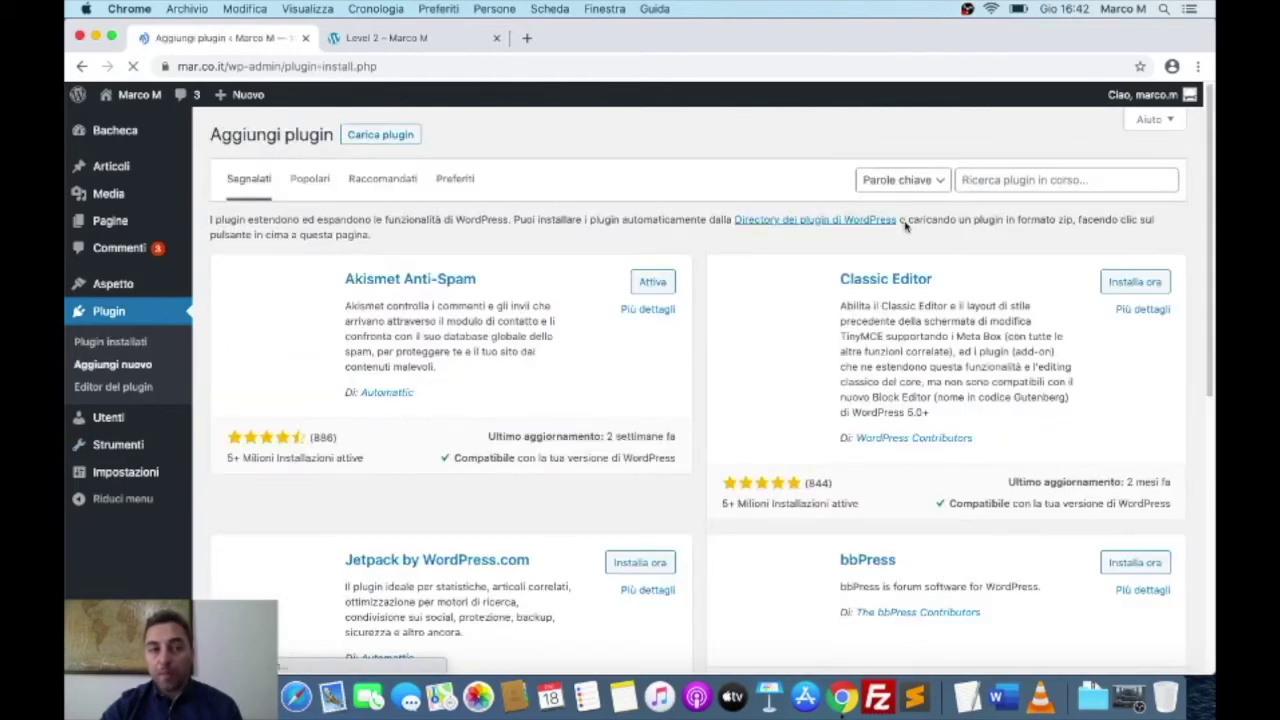
pyautogui.click(1018, 175)
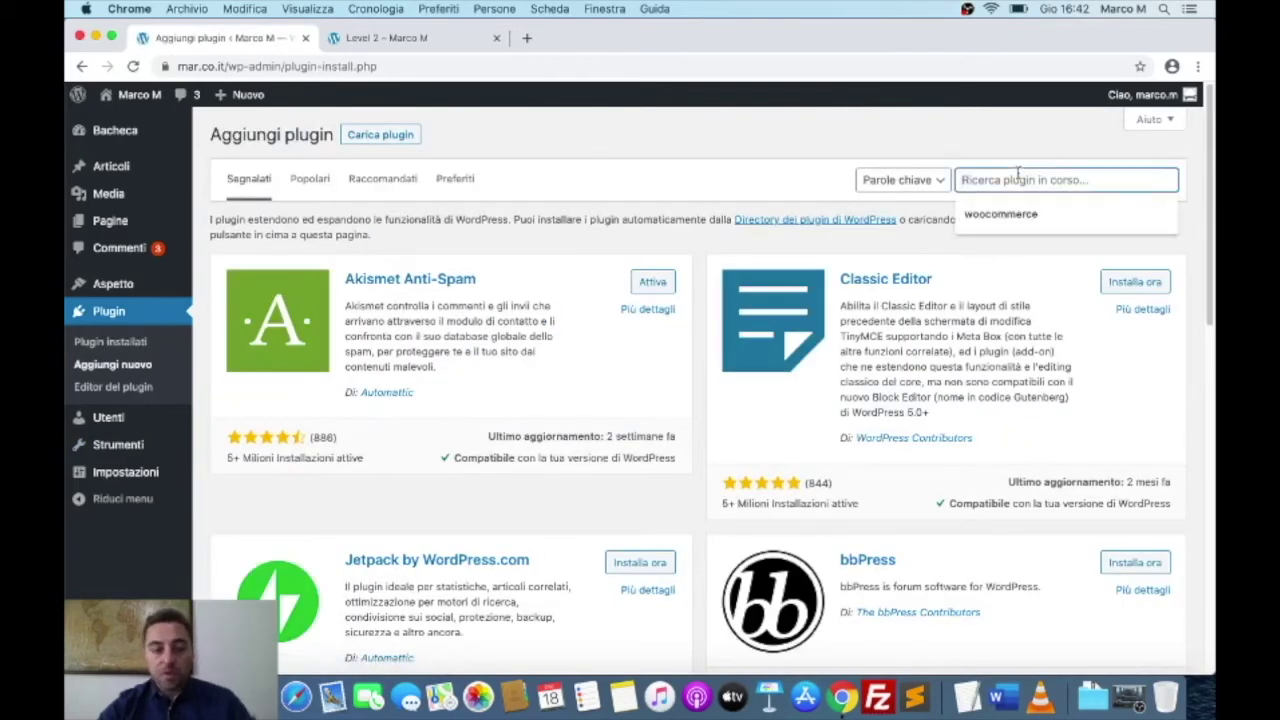
pyautogui.write('woocommerce')
pyautogui.press('Return')
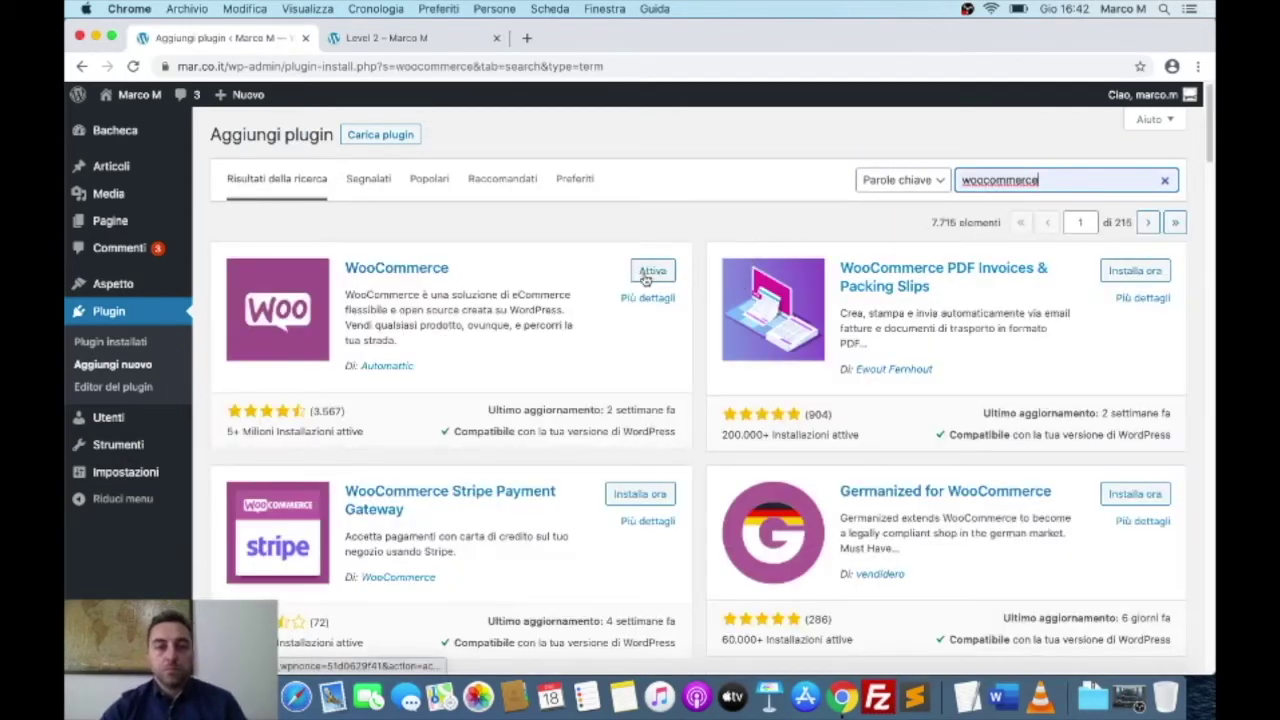
pyautogui.click(645, 275)
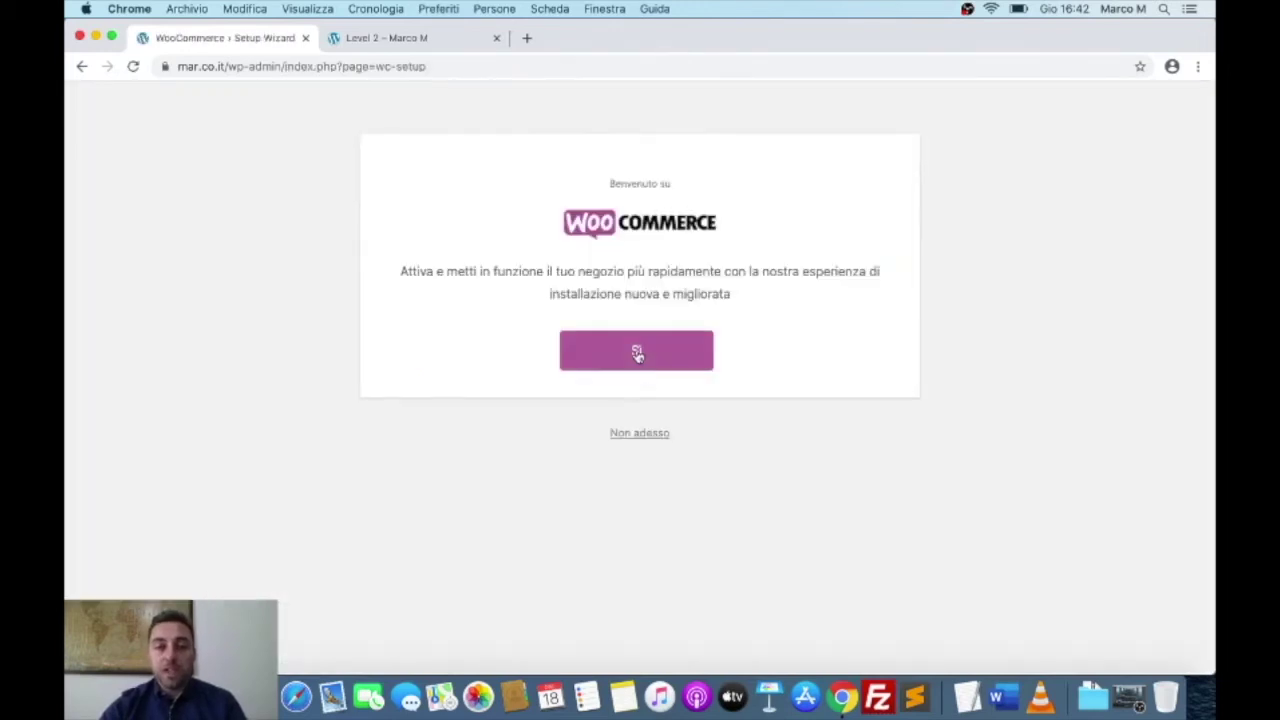
# Step: Decline the WooCommerce setup wizard and skip the configuration offered on the dashboard
pyautogui.click(640, 436)
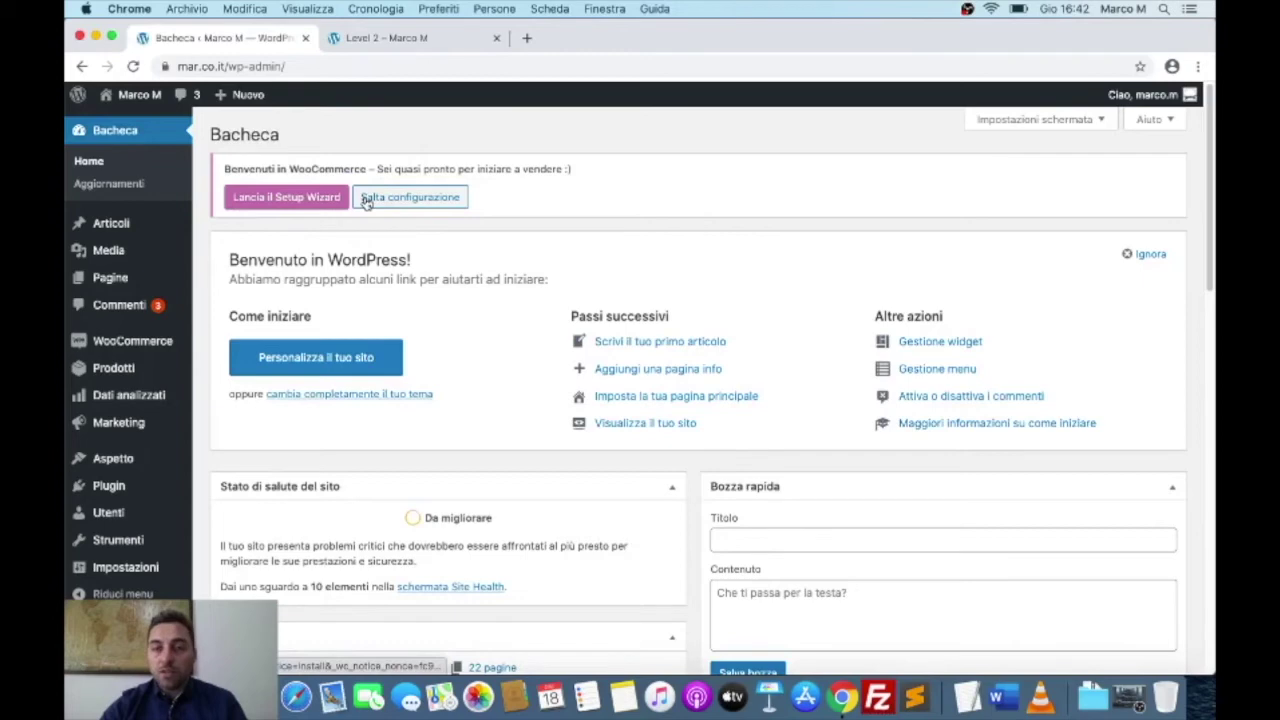
pyautogui.click(418, 206)
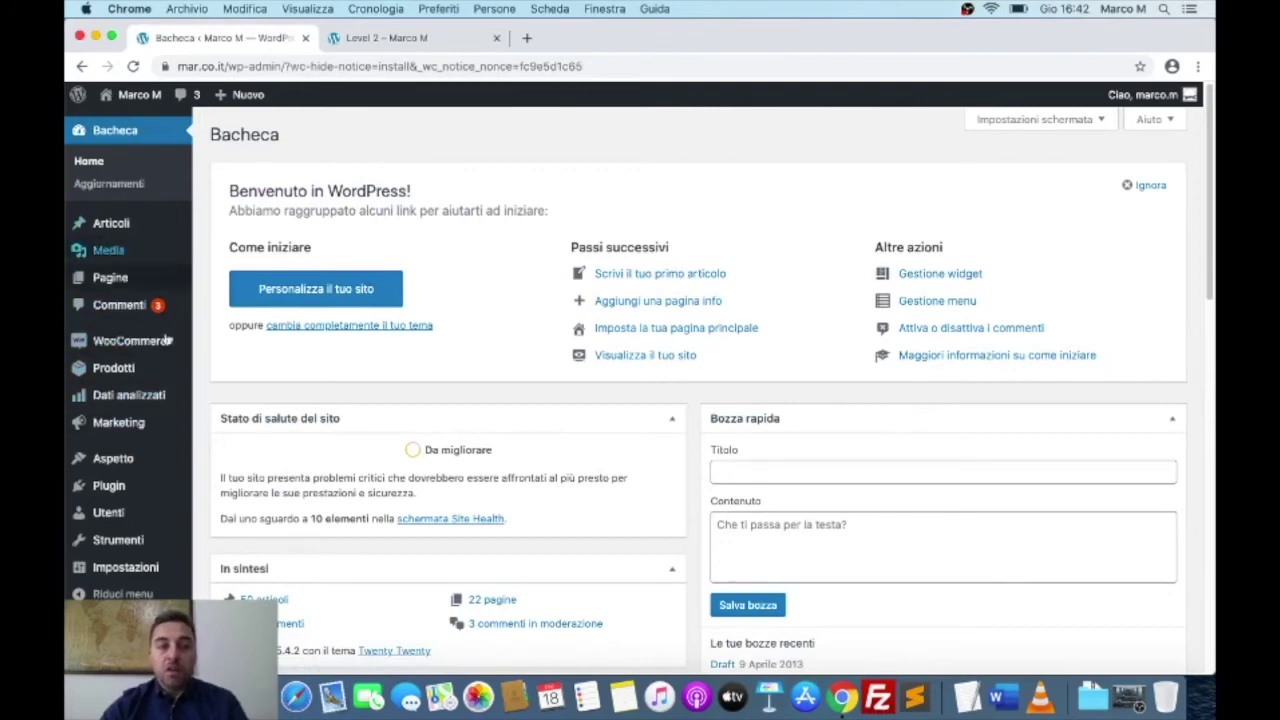
pyautogui.moveTo(133, 343)
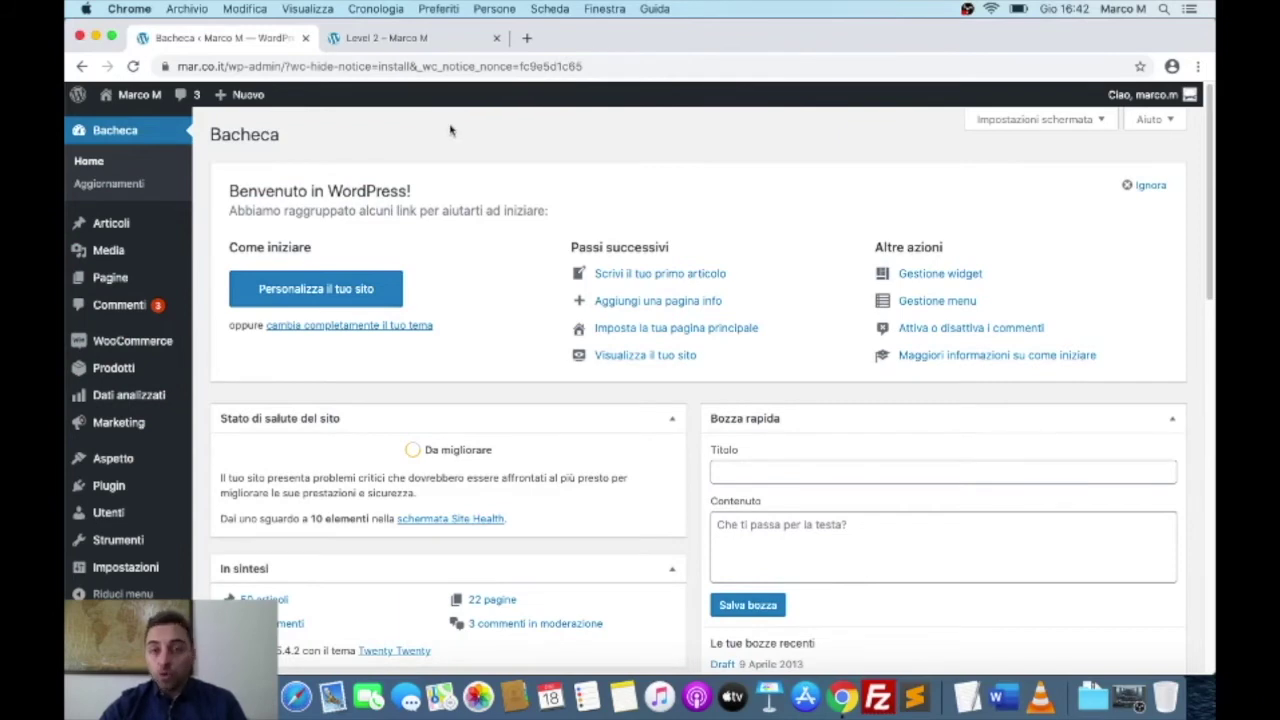
# Step: Open wordpress.org in a new browser tab and go to its plugin directory
pyautogui.click(530, 39)
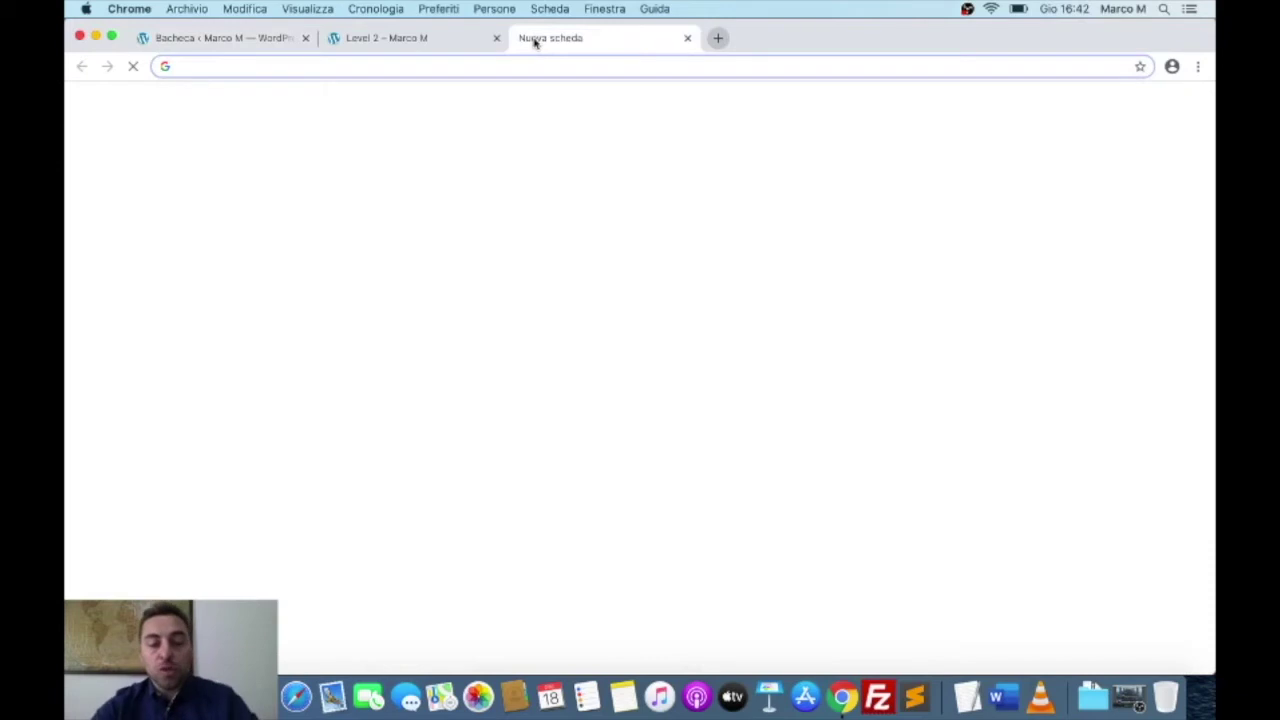
pyautogui.write('woo')
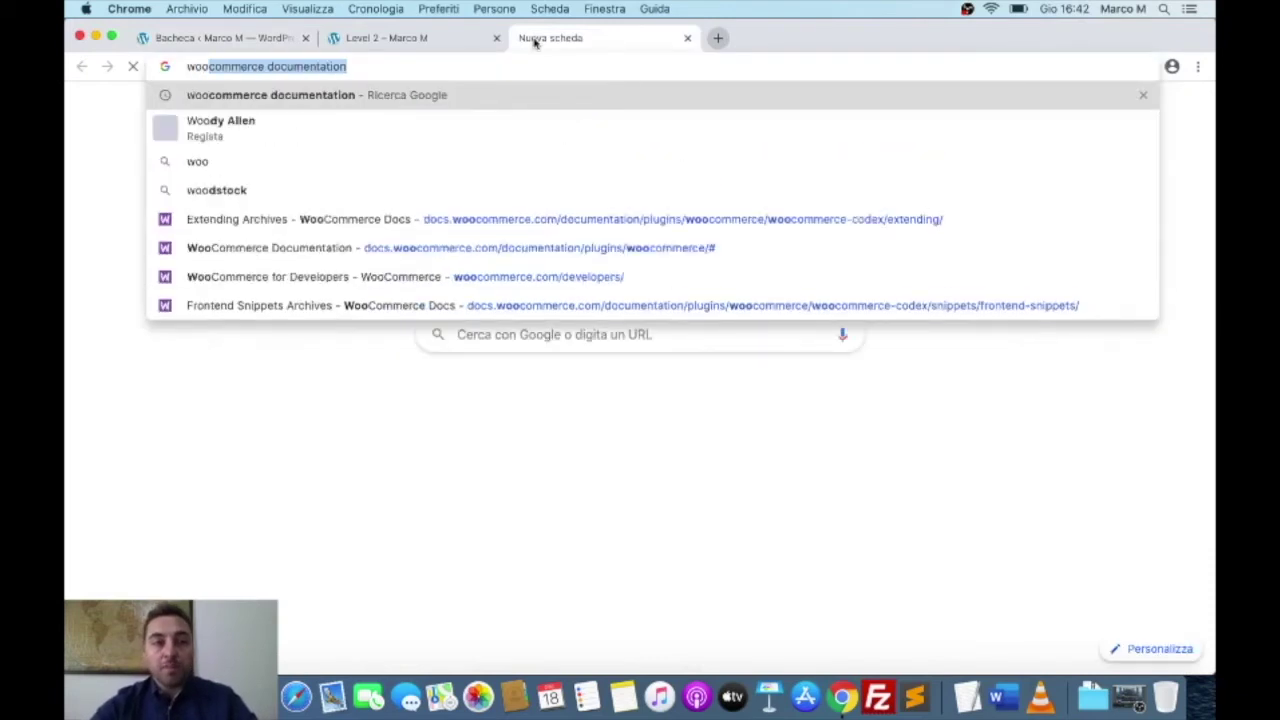
pyautogui.press('Right')
pyautogui.press('super+a')
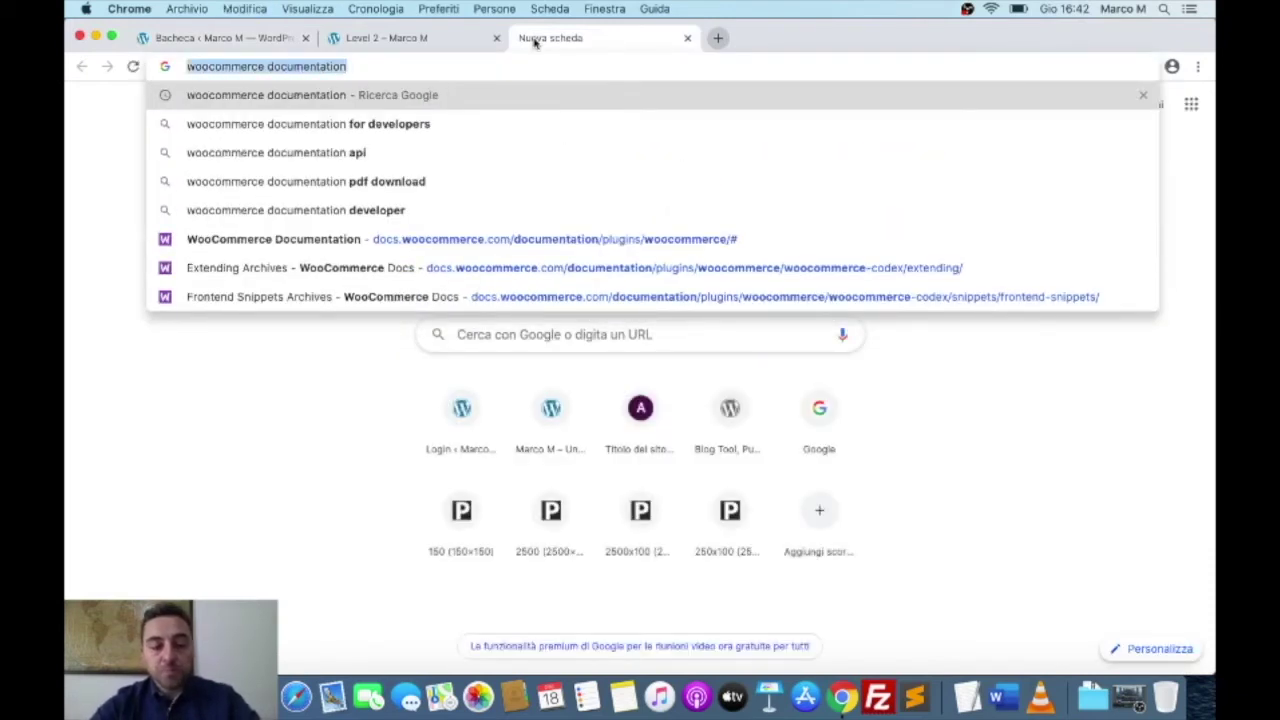
pyautogui.write('wordpress')
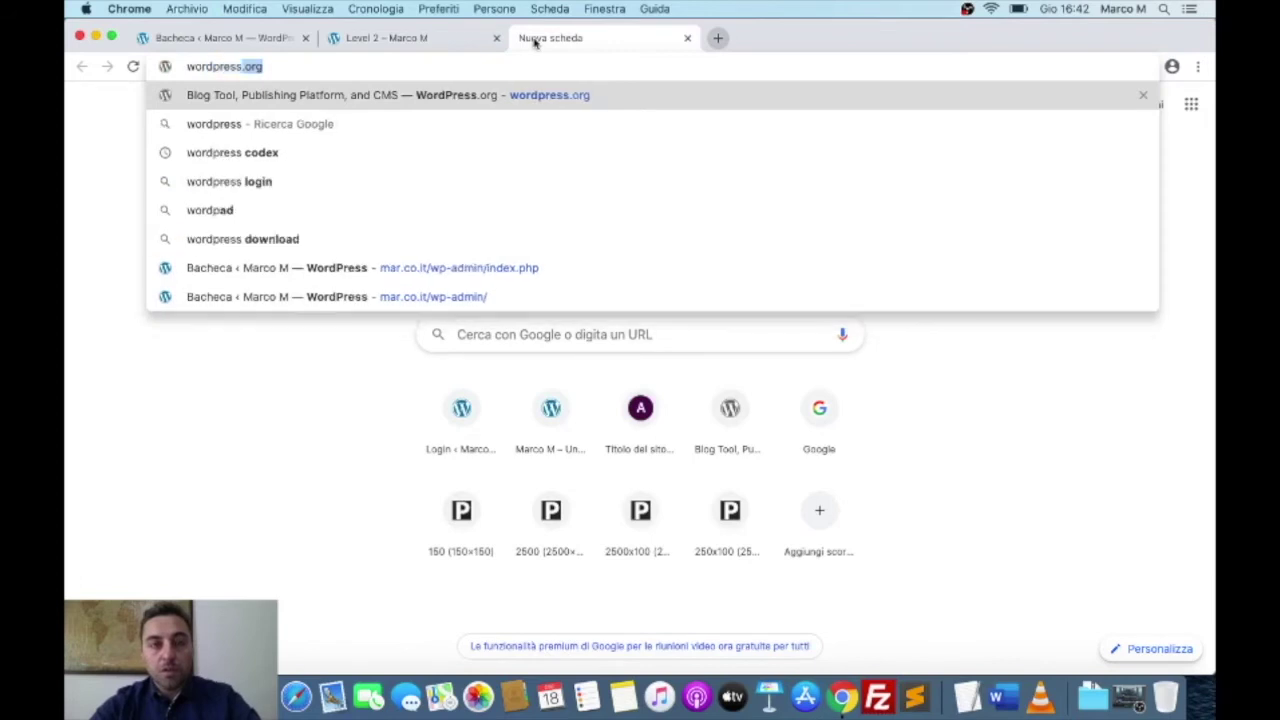
pyautogui.write('.org')
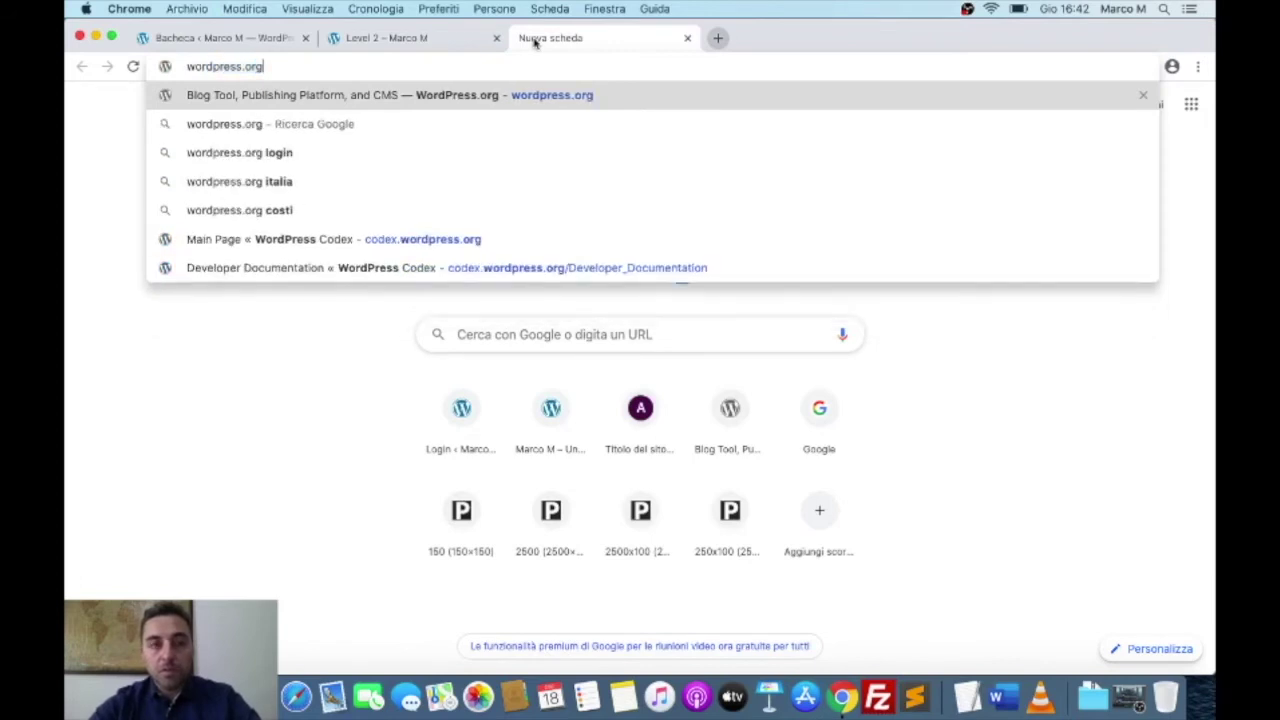
pyautogui.press('Return')
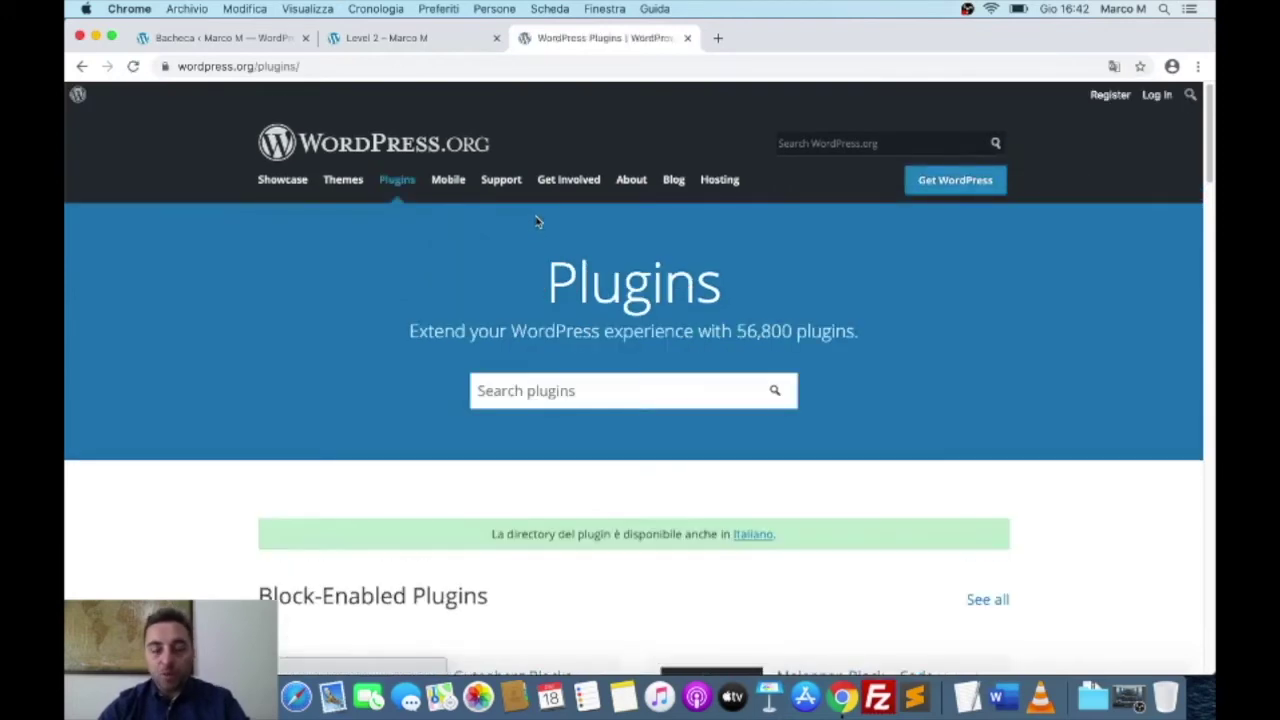
# Step: Search the plugin directory for woocommerce and open the WooCommerce plugin's page
pyautogui.click(532, 388)
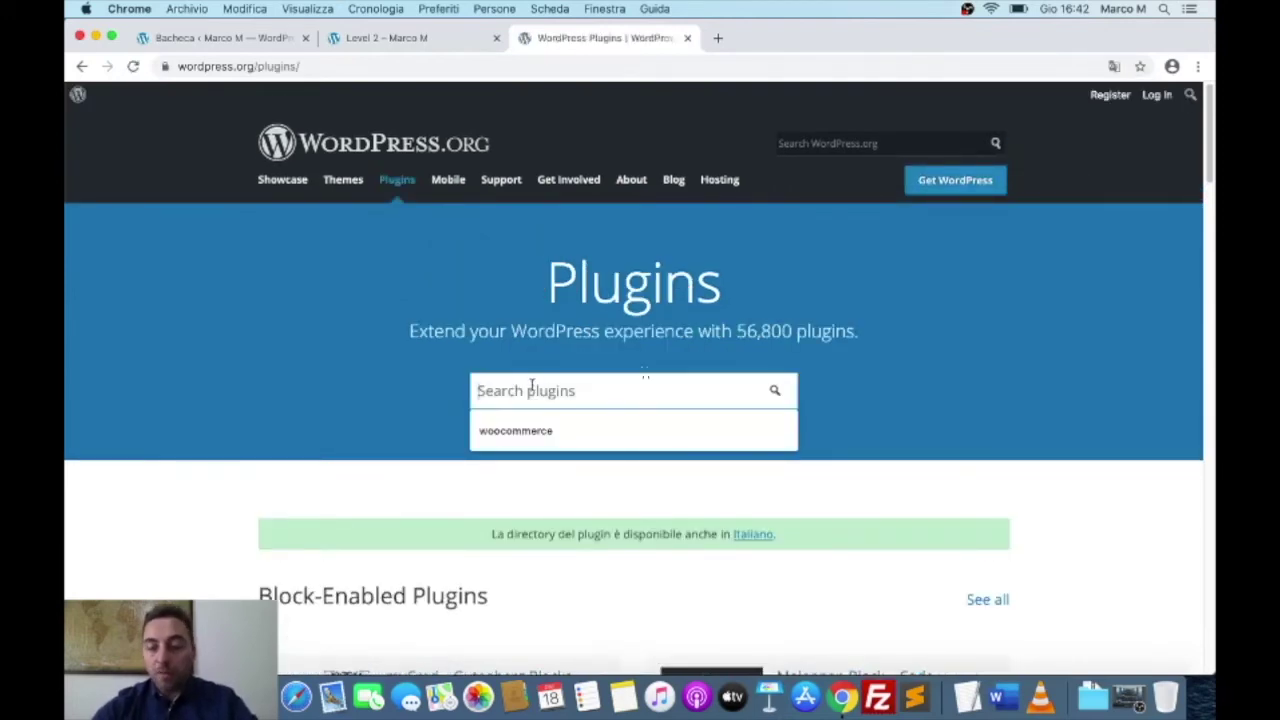
pyautogui.press('Down')
pyautogui.press('Return')
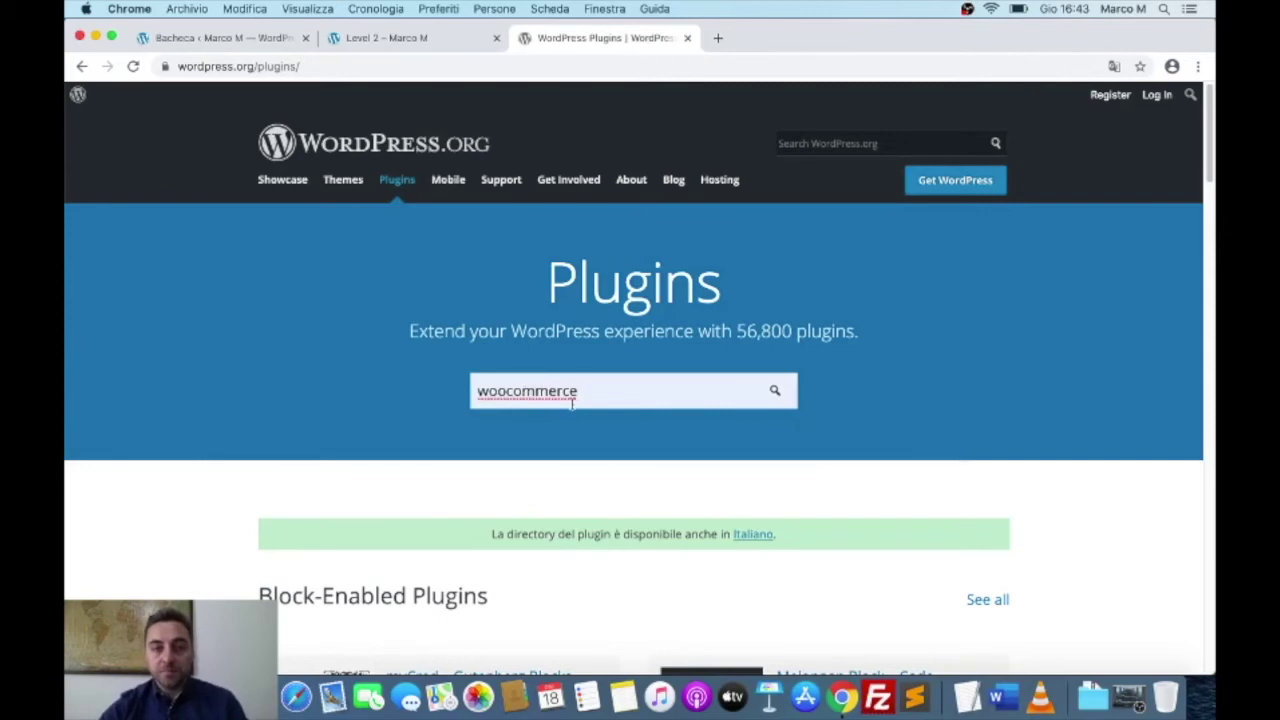
pyautogui.click(773, 391)
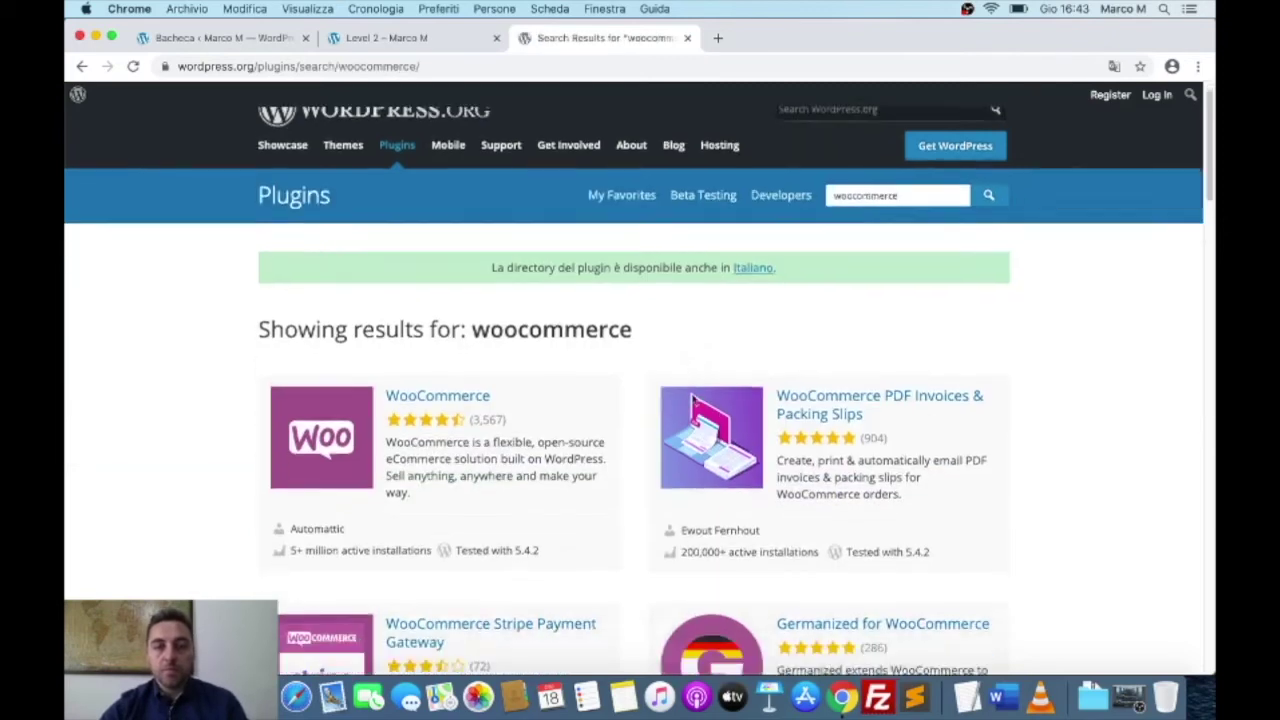
pyautogui.scroll(-2, 692, 400)
pyautogui.click(451, 306)
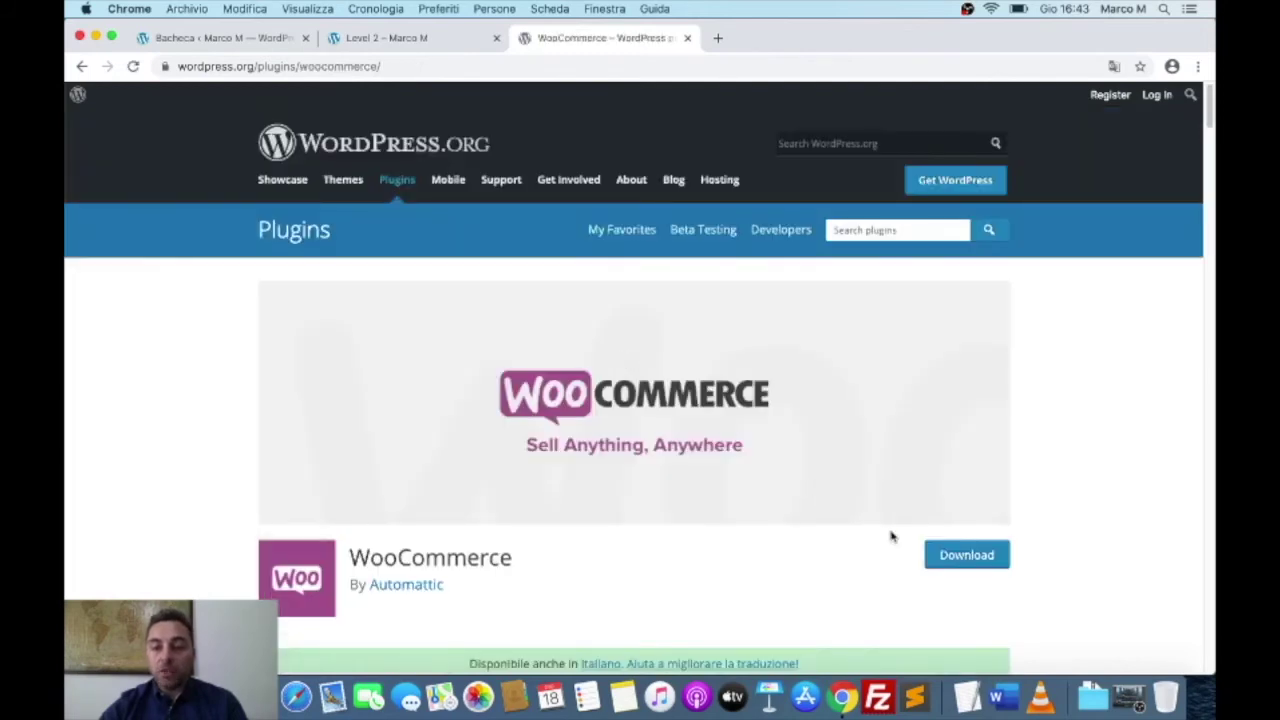
# Step: Download the WooCommerce plugin archive and move woocommerce.4.2.0.zip from the Downloads folder to the desktop in Finder
pyautogui.click(972, 557)
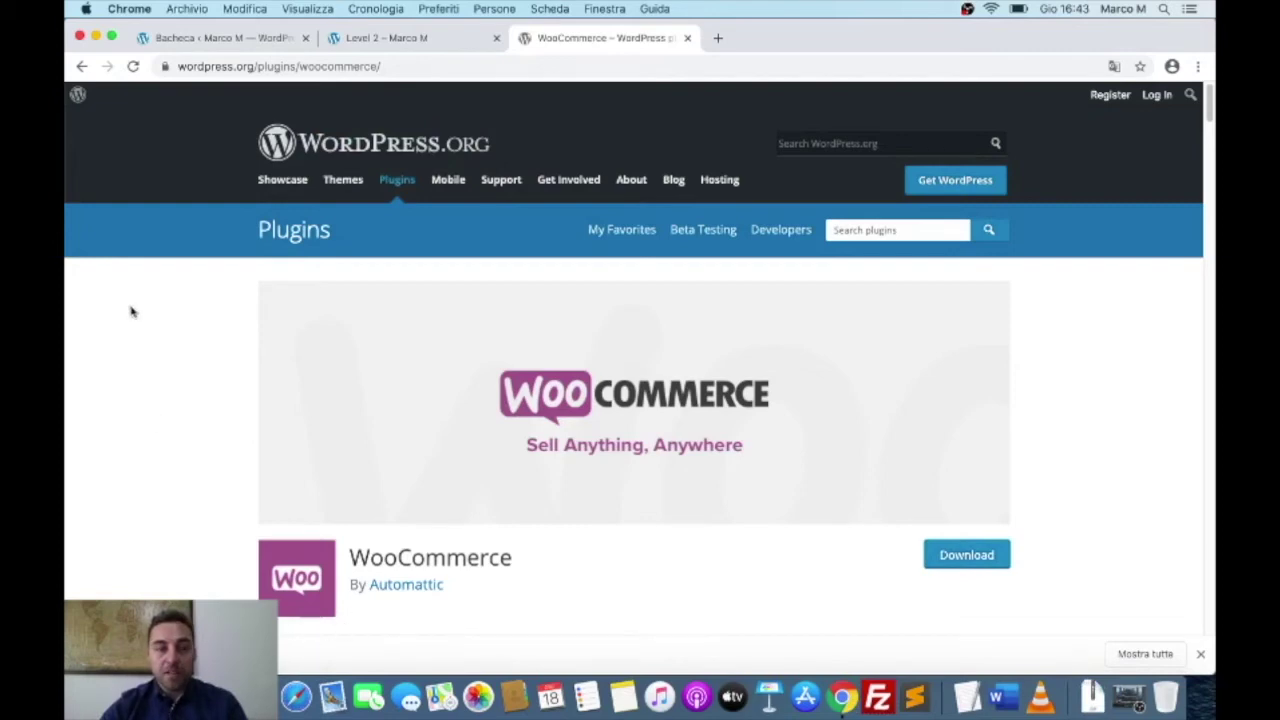
pyautogui.click(94, 37)
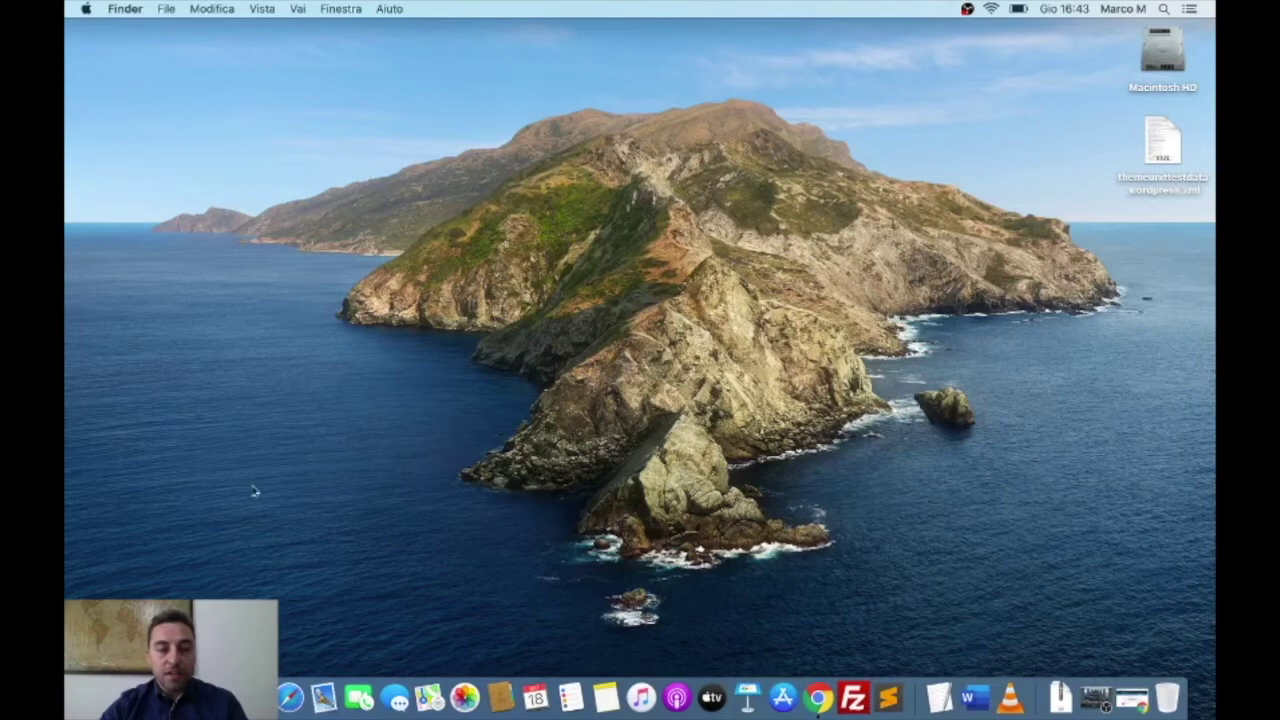
pyautogui.press('super+n')
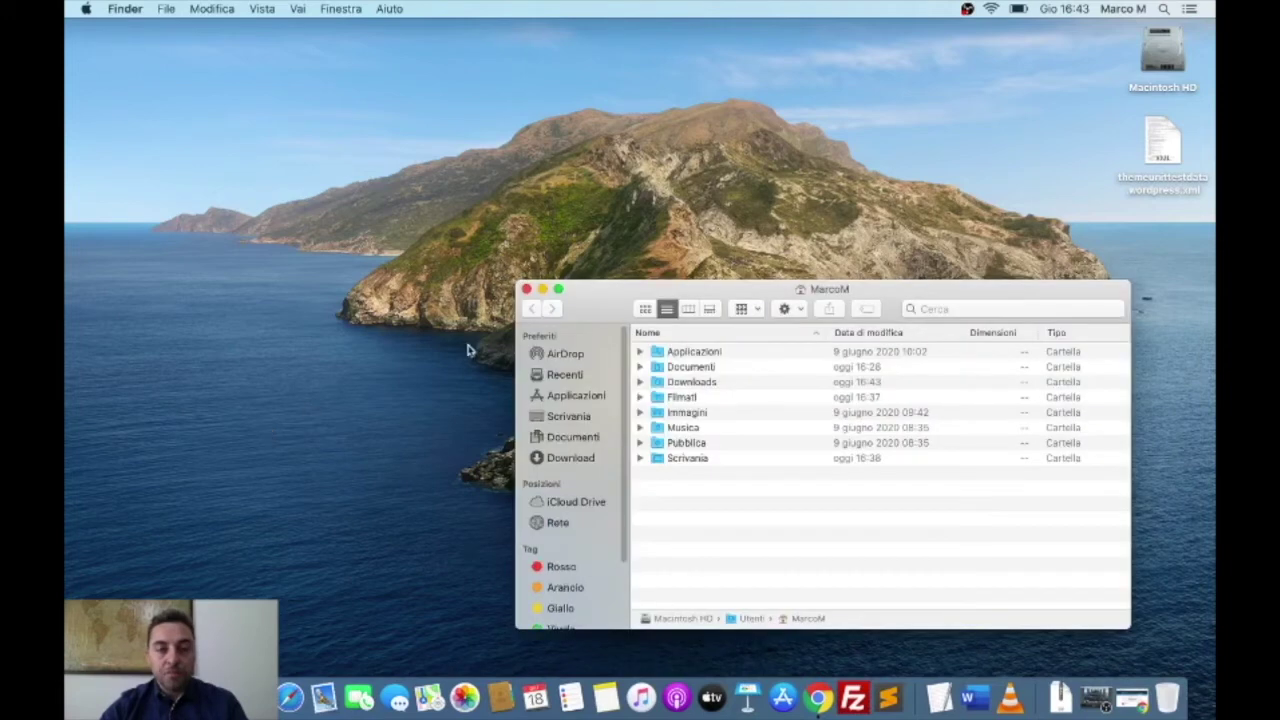
pyautogui.click(686, 384)
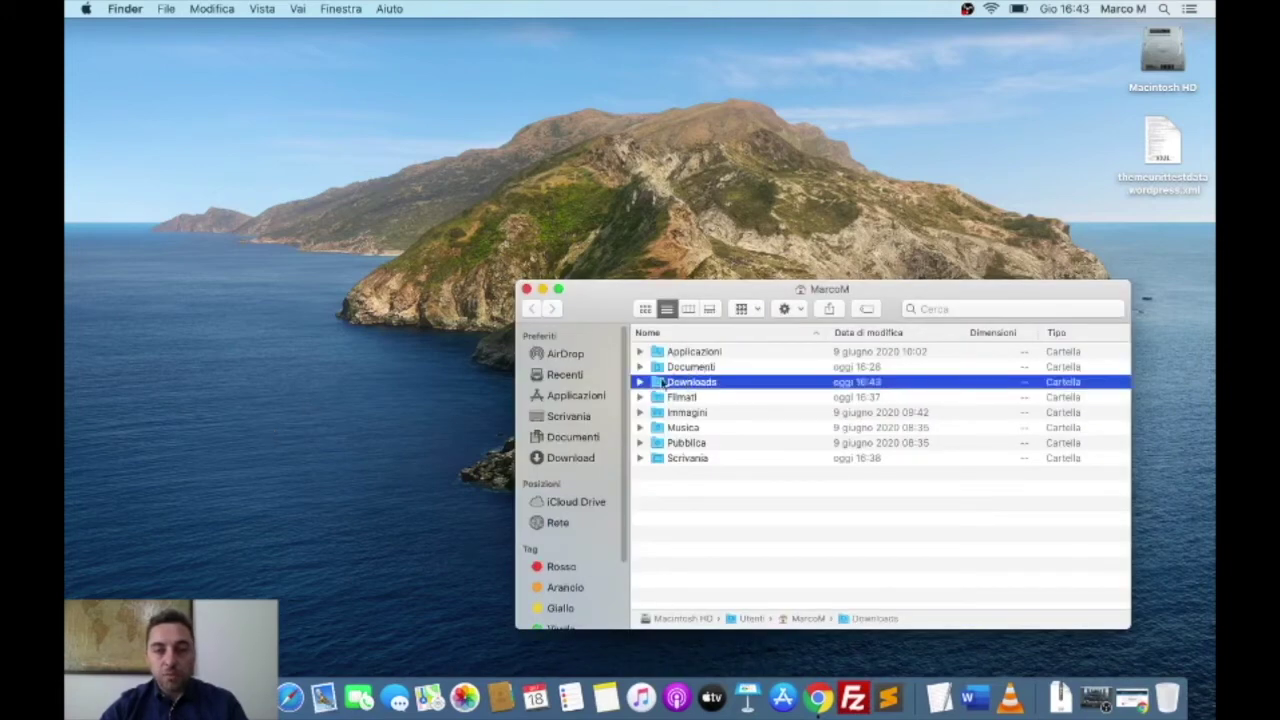
pyautogui.doubleClick(666, 383)
pyautogui.moveTo(723, 356); pyautogui.dragTo(862, 185)
pyautogui.click(527, 289)
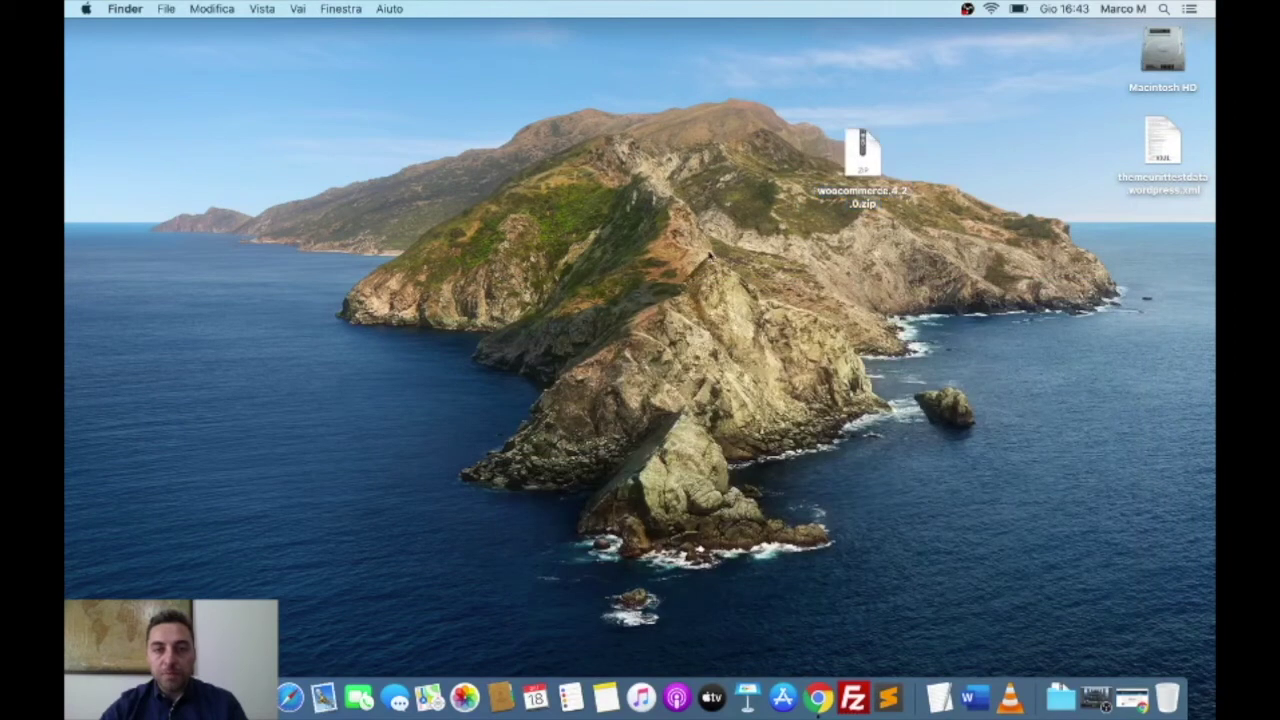
# Step: Extract woocommerce.4.2.0.zip on the desktop and move the archive apart from the extracted woocommerce folder
pyautogui.click(857, 160)
pyautogui.doubleClick(857, 160)
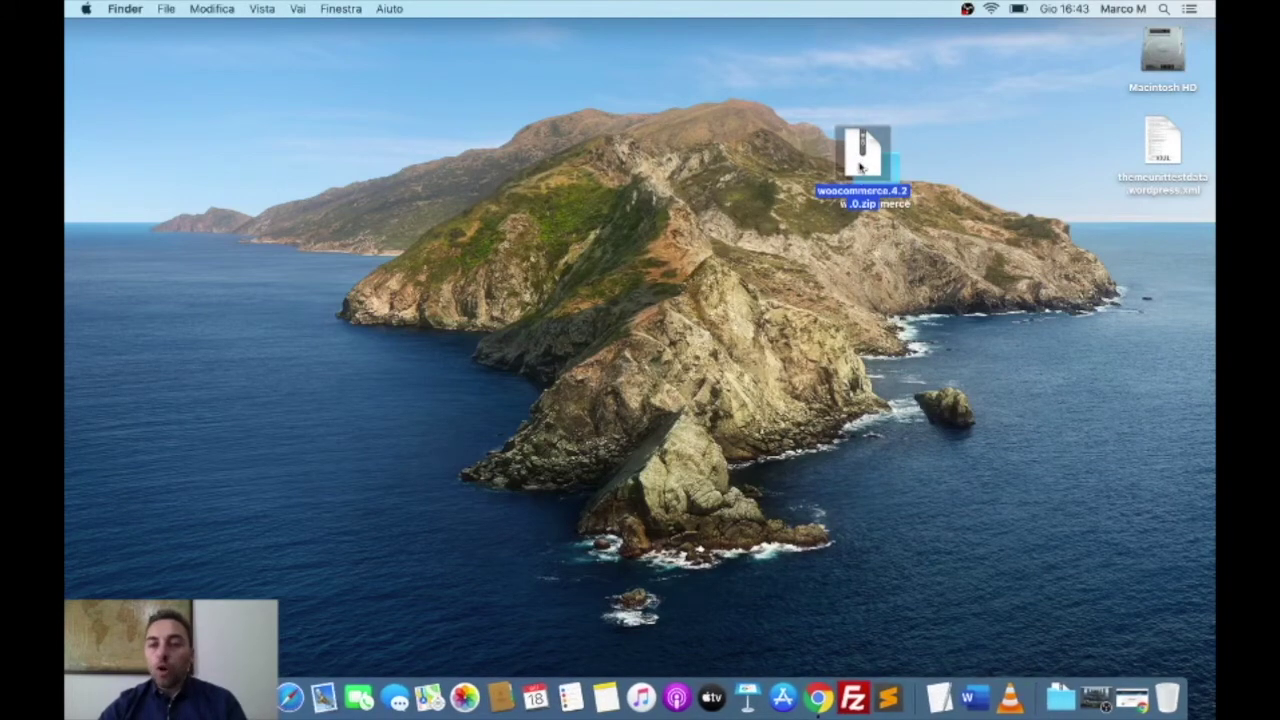
pyautogui.moveTo(863, 153); pyautogui.dragTo(870, 150)
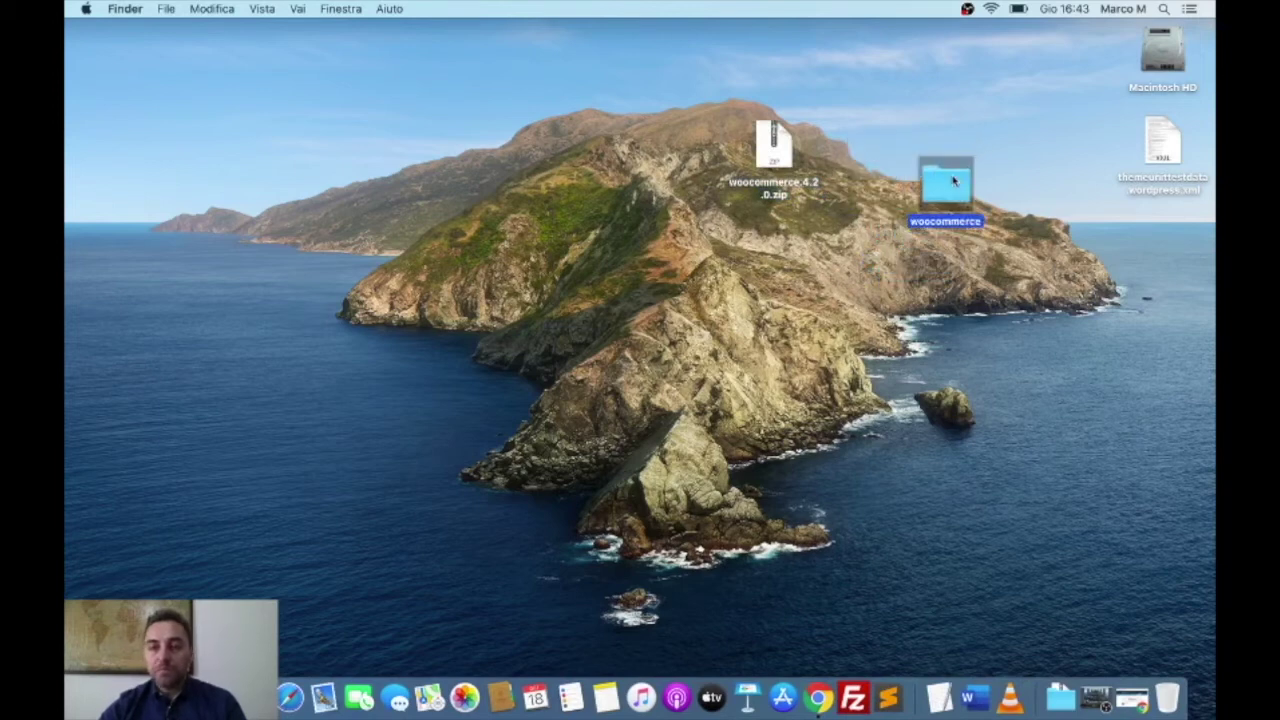
# Step: Open the sample-data folder inside the extracted woocommerce folder and examine the sample product and tax rate files
pyautogui.doubleClick(953, 181)
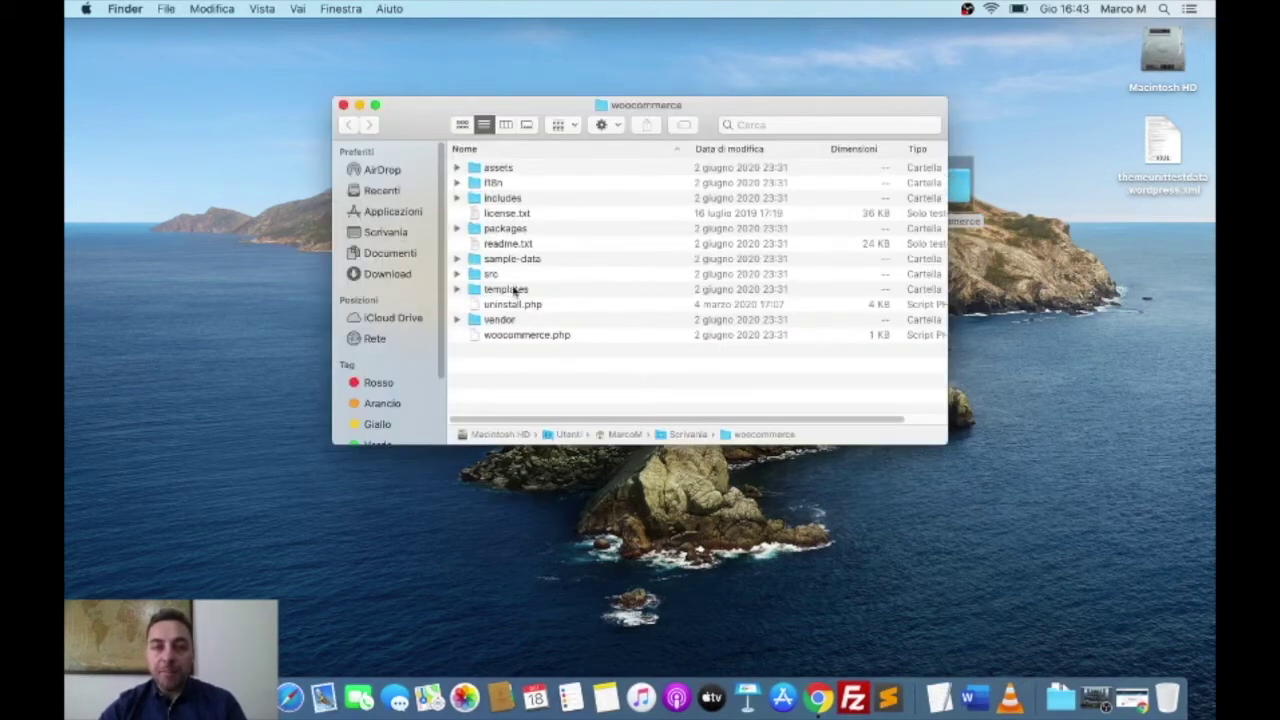
pyautogui.click(505, 260)
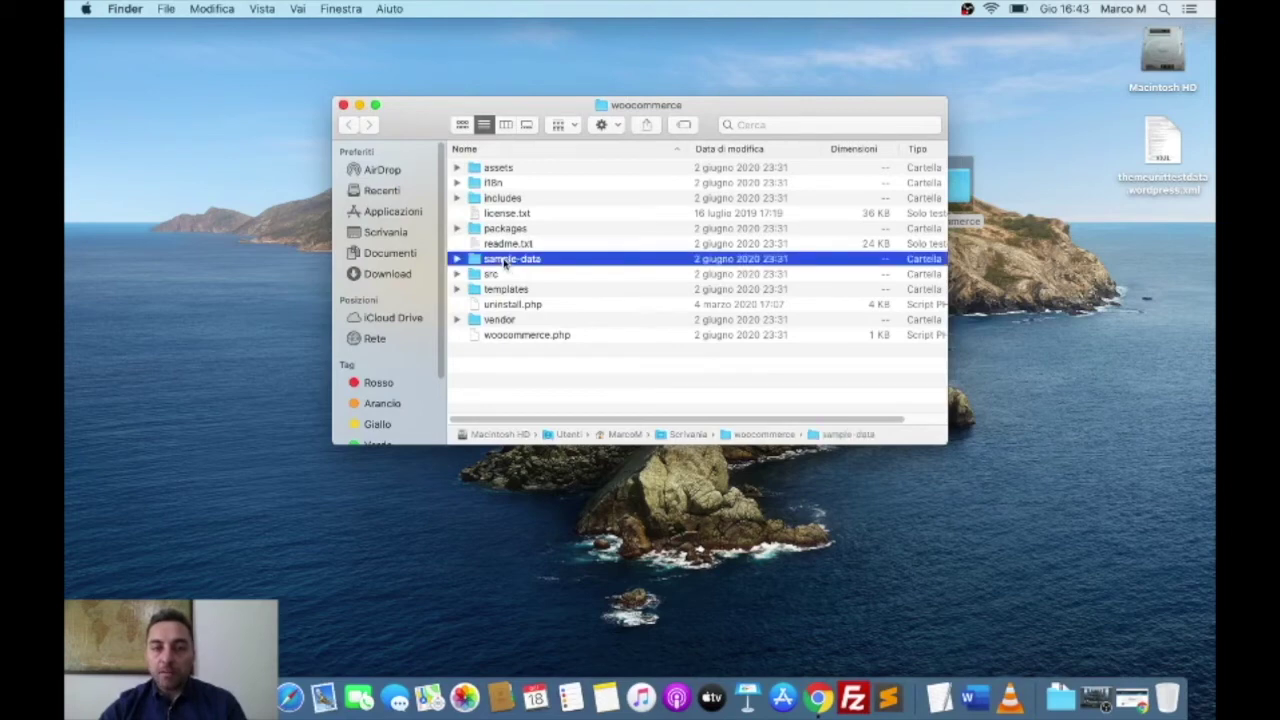
pyautogui.doubleClick(505, 260)
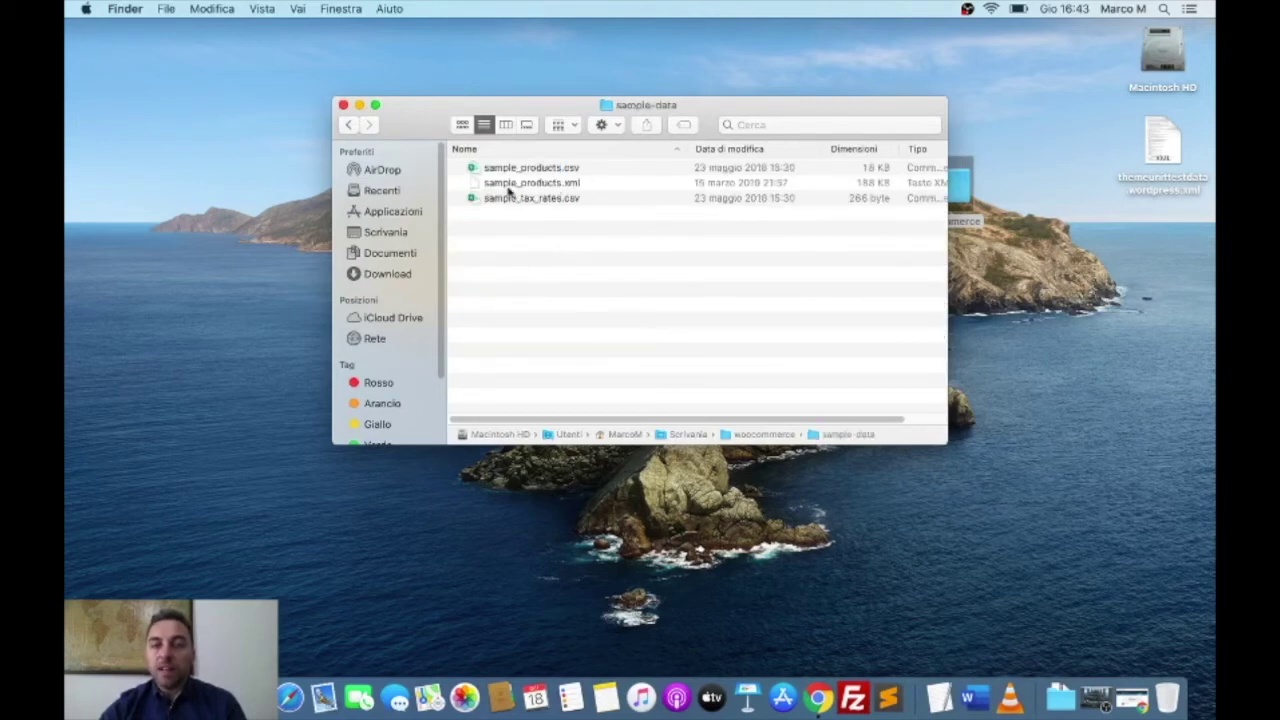
pyautogui.click(577, 185)
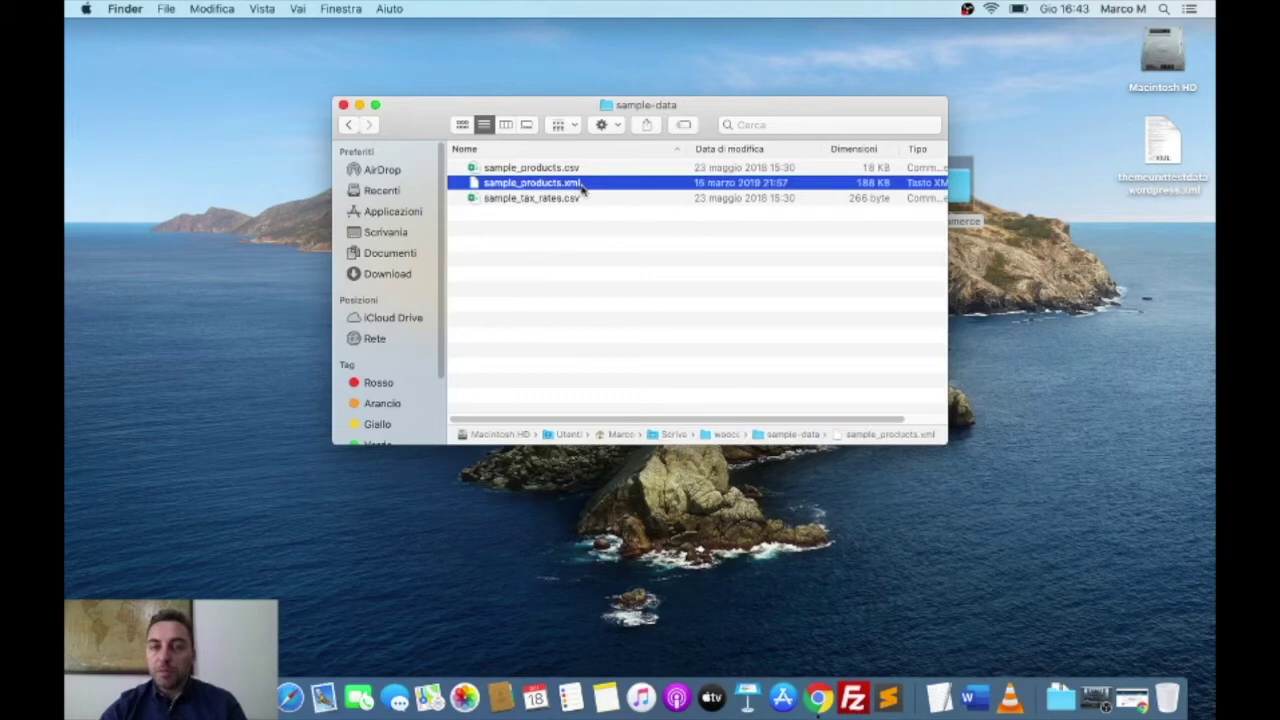
pyautogui.click(617, 240)
pyautogui.click(564, 199)
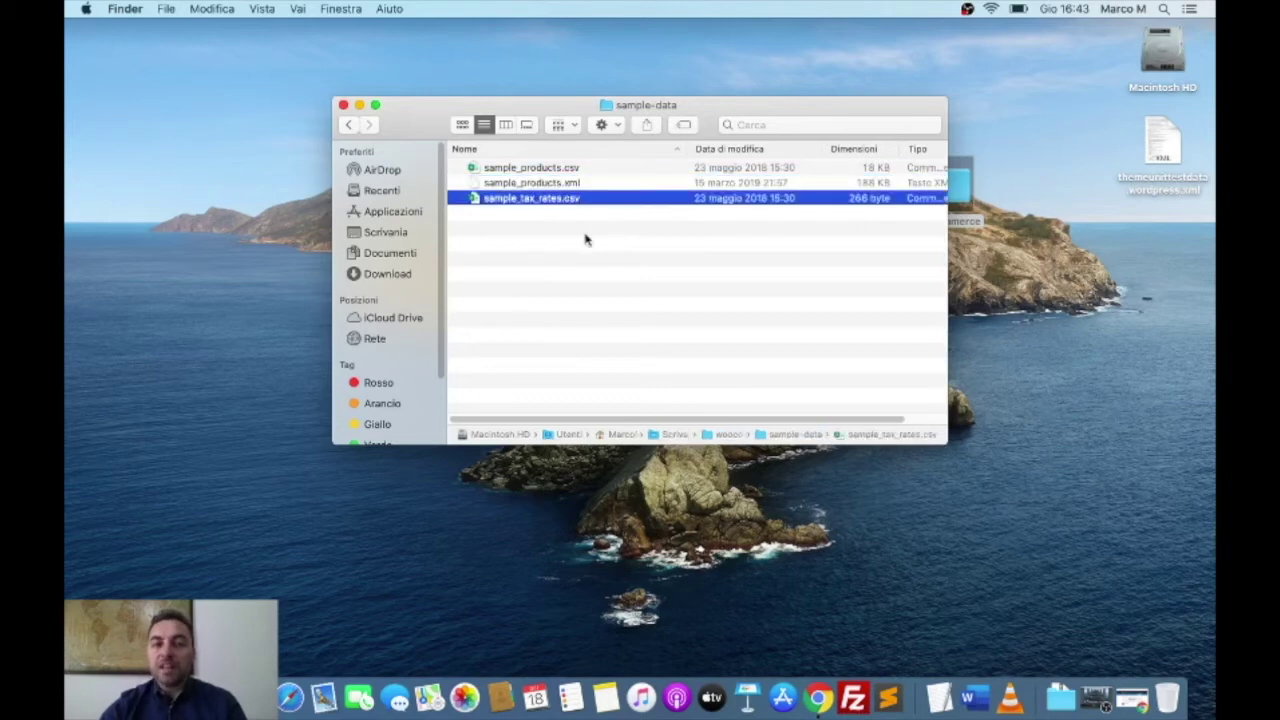
pyautogui.click(586, 239)
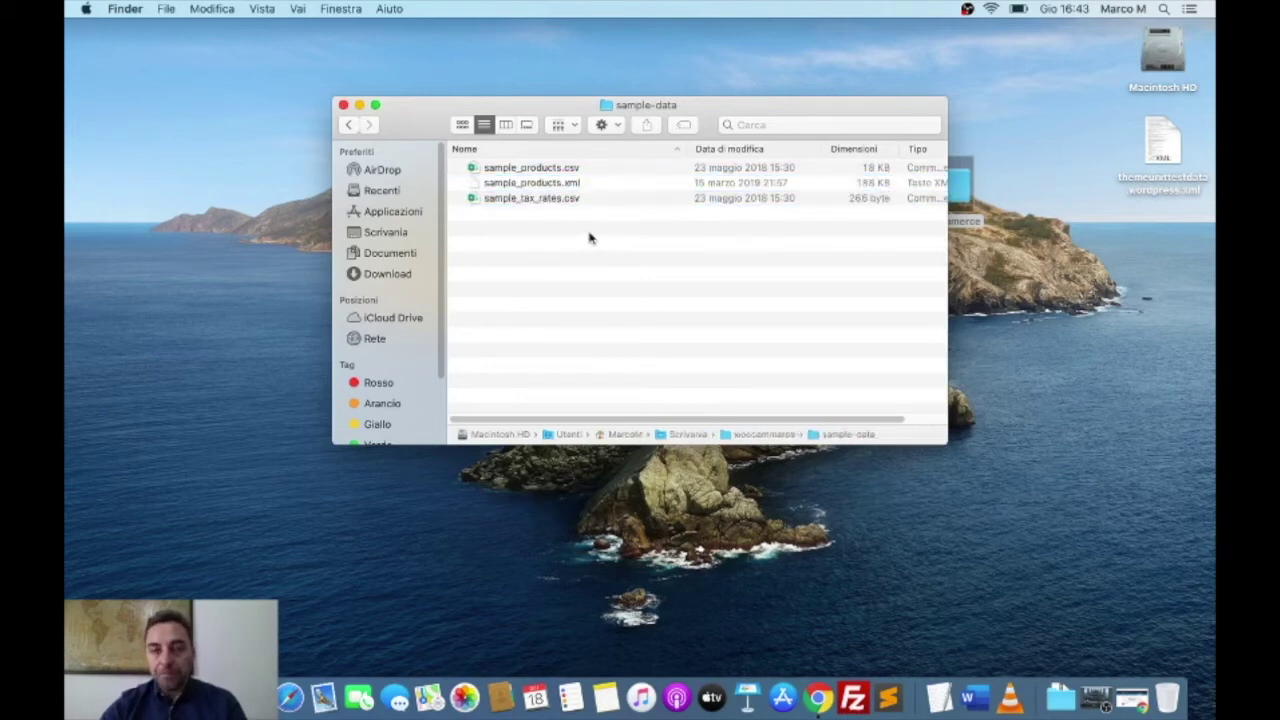
# Step: Switch back to Chrome and start the WooCommerce products (CSV) importer from the WordPress site's import tools
pyautogui.click(1132, 697)
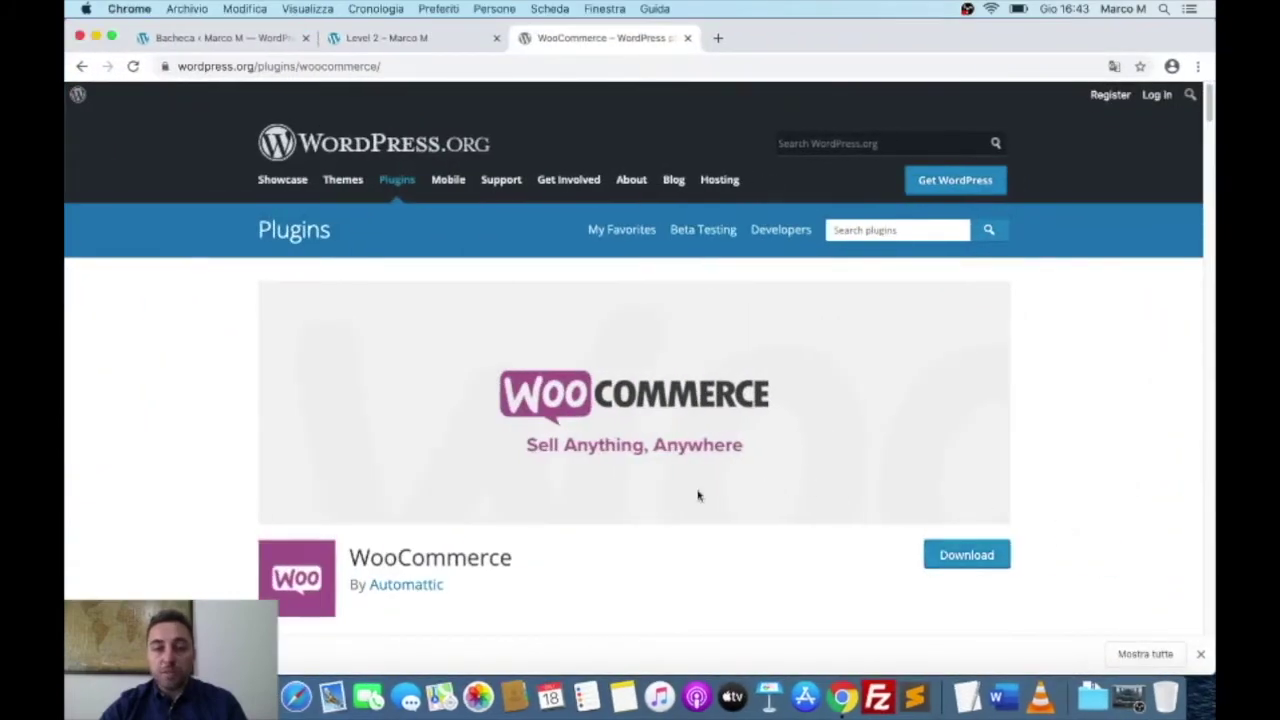
pyautogui.click(245, 38)
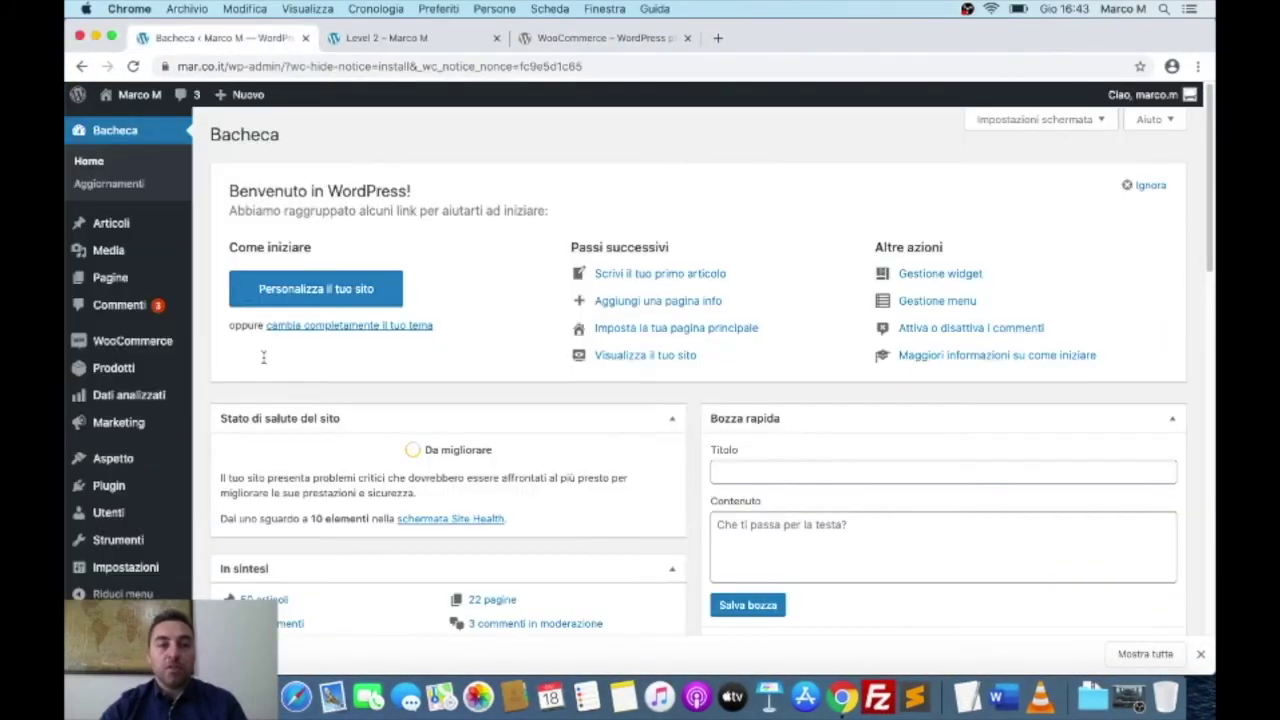
pyautogui.click(1200, 654)
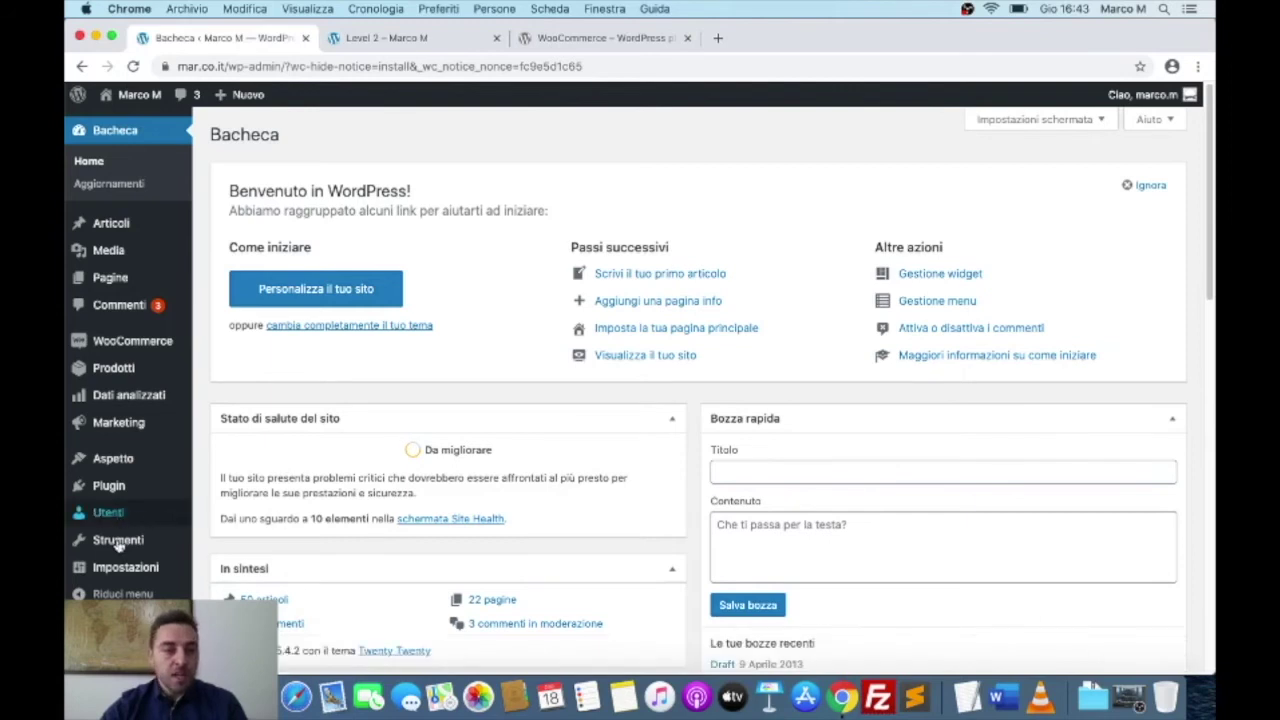
pyautogui.moveTo(118, 545)
pyautogui.click(222, 487)
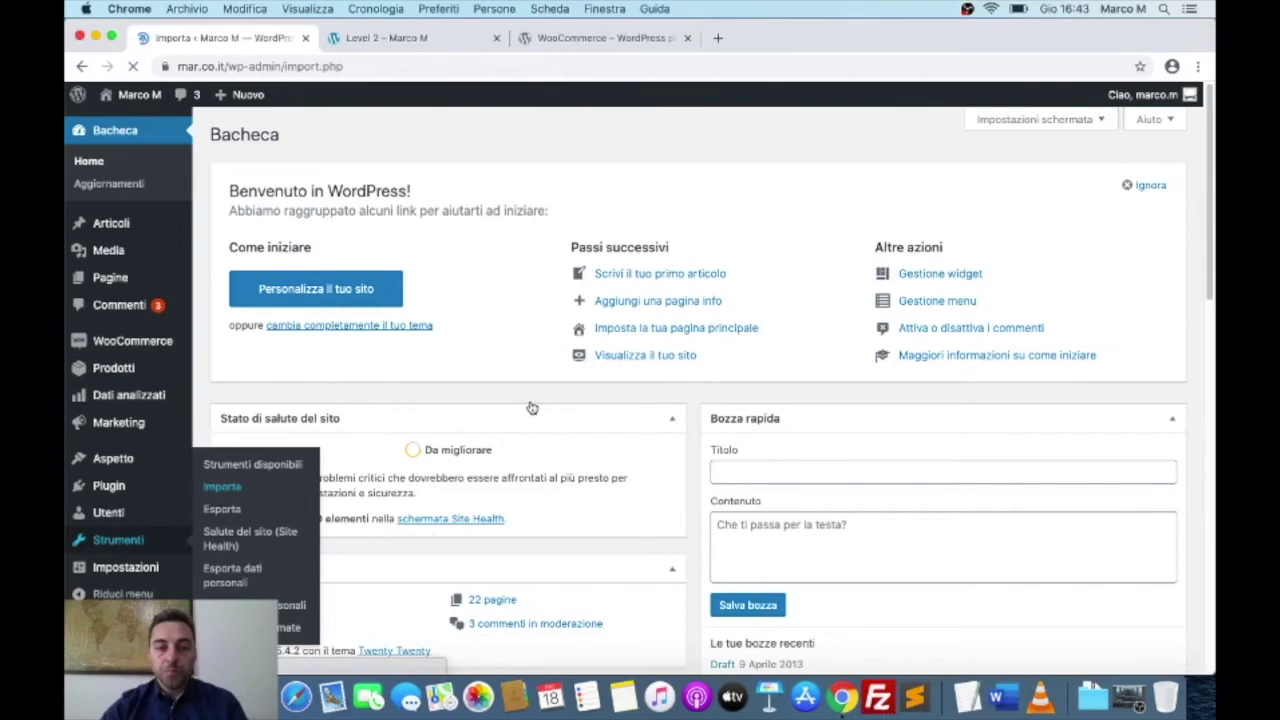
pyautogui.scroll(-3, 531, 406)
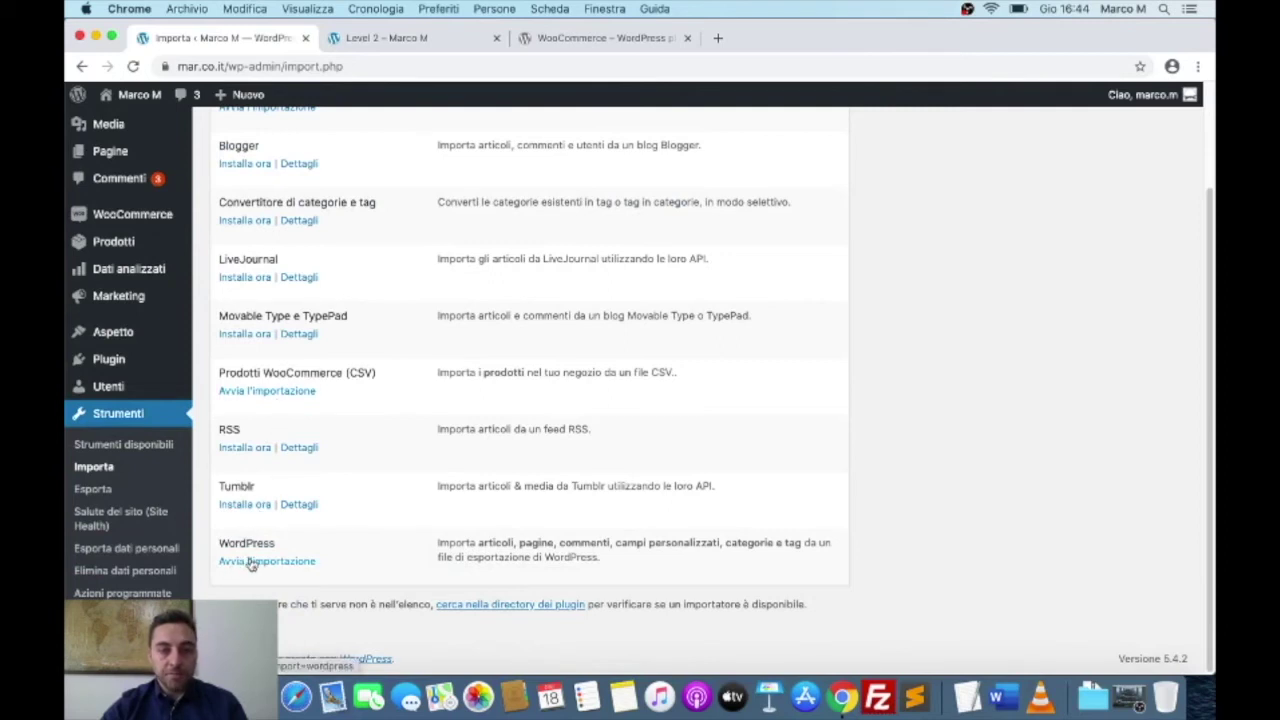
pyautogui.click(273, 392)
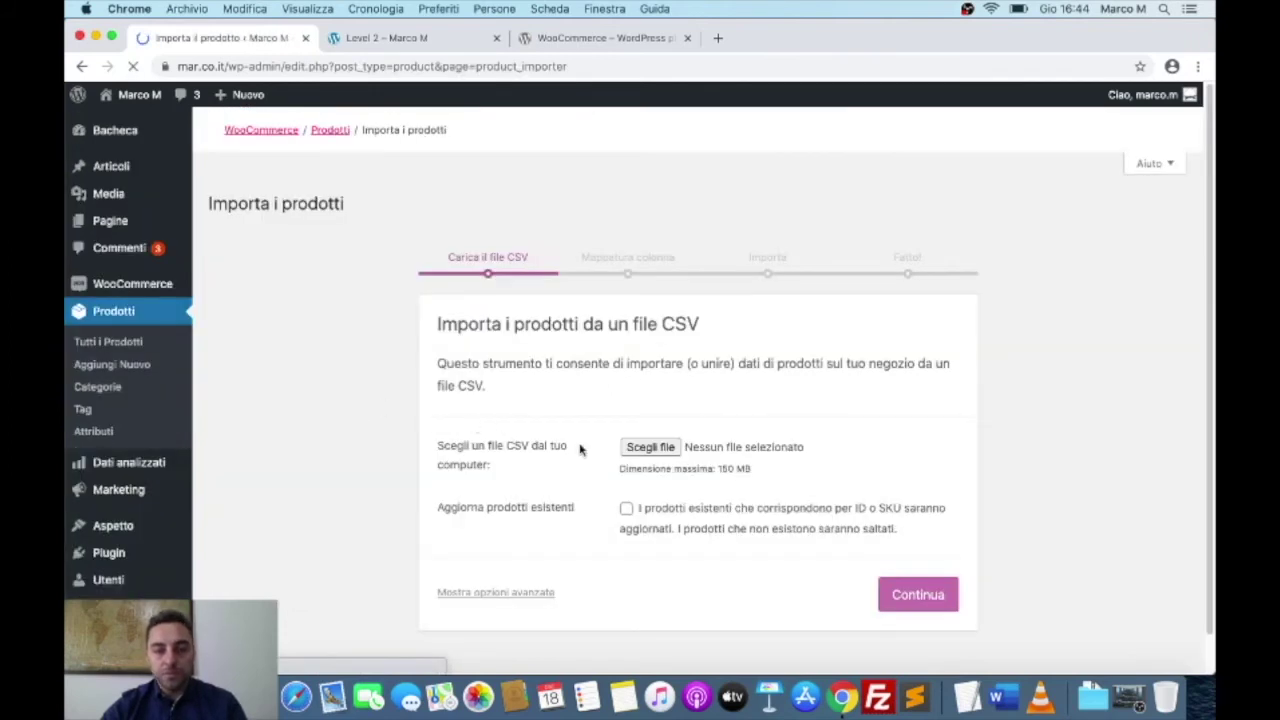
# Step: Choose sample_products.csv from the desktop's woocommerce/sample-data folder as the import file and continue to column mapping
pyautogui.click(650, 457)
pyautogui.click(517, 135)
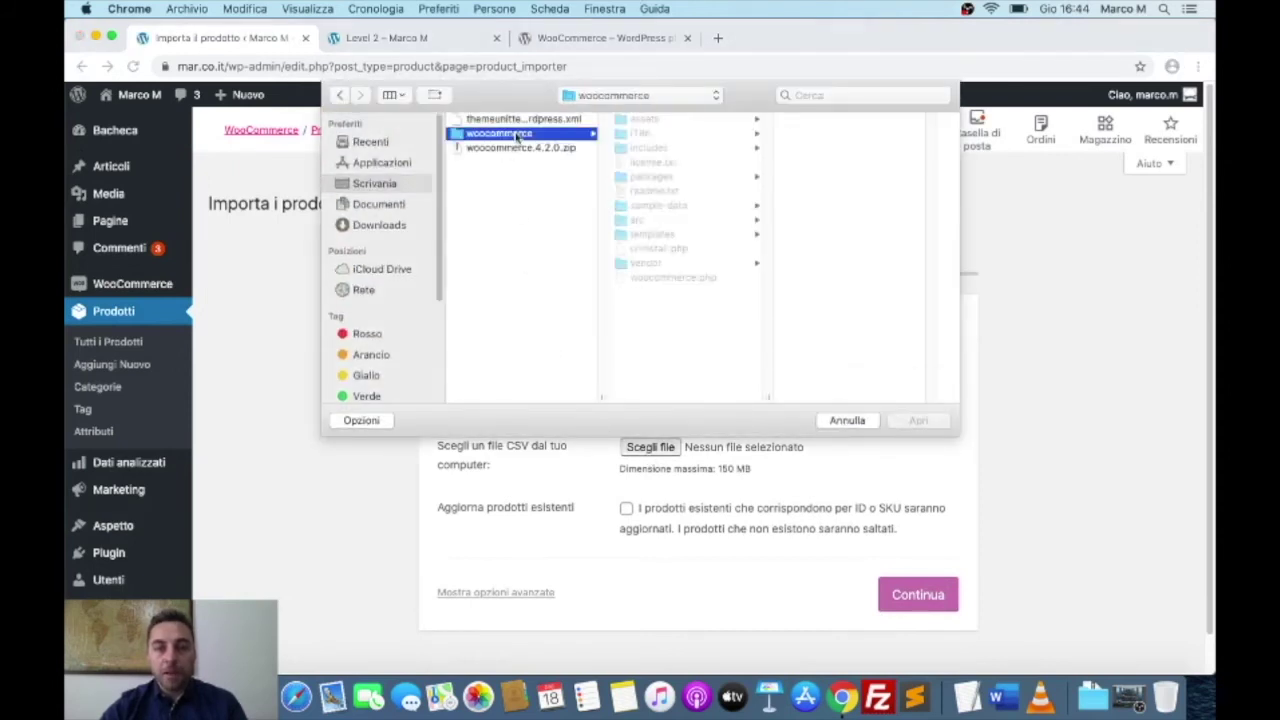
pyautogui.click(668, 206)
pyautogui.click(840, 119)
pyautogui.click(920, 422)
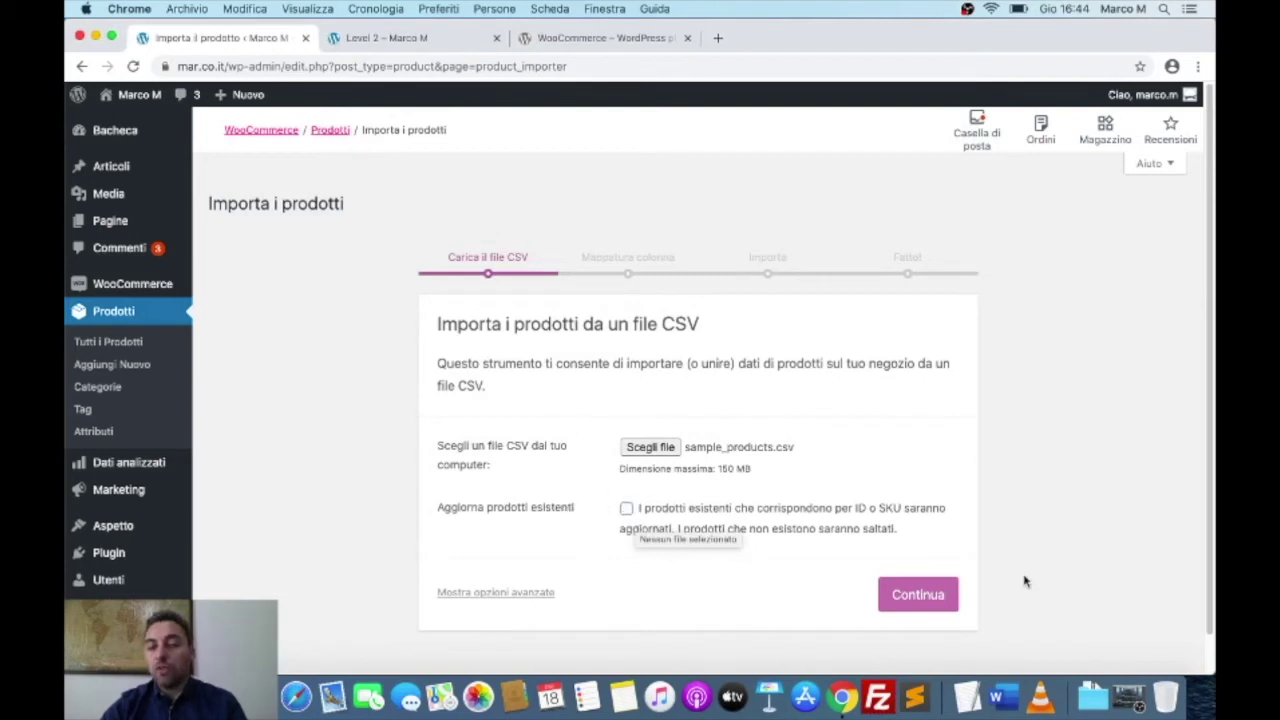
pyautogui.click(910, 596)
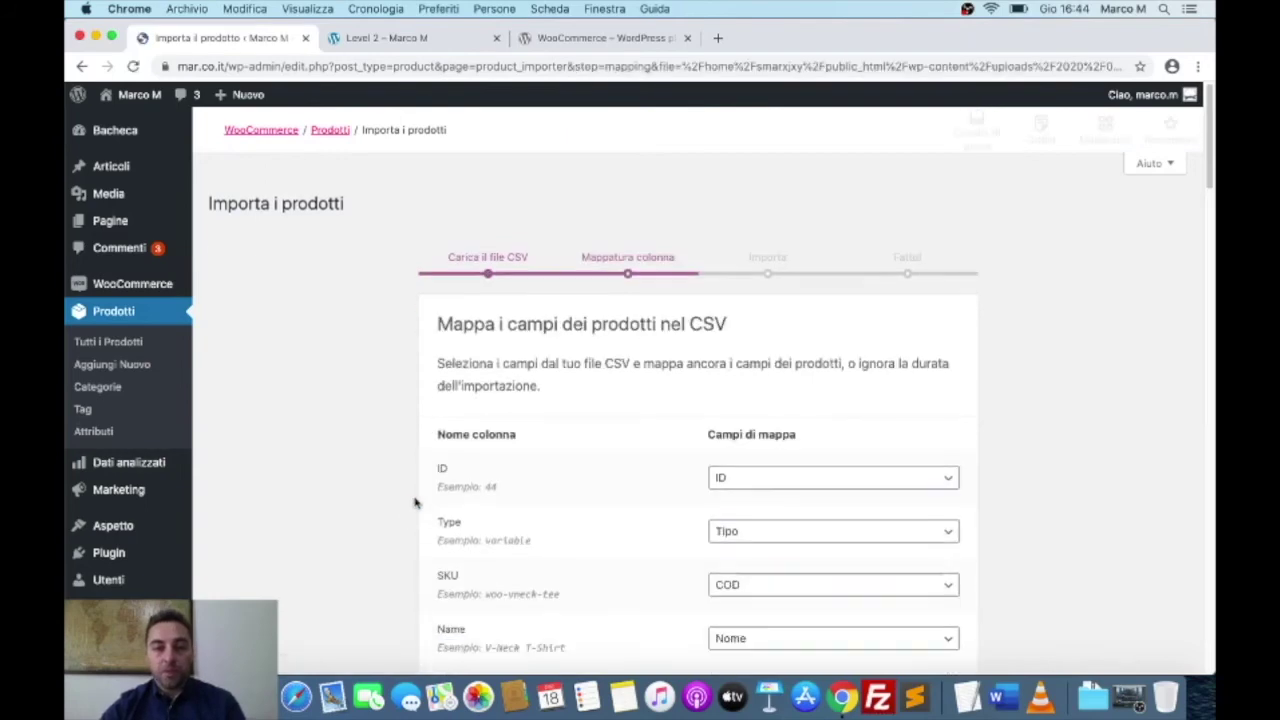
# Step: Review the proposed column mapping for the product CSV and run the import with it
pyautogui.scroll(-10, 802, 392)
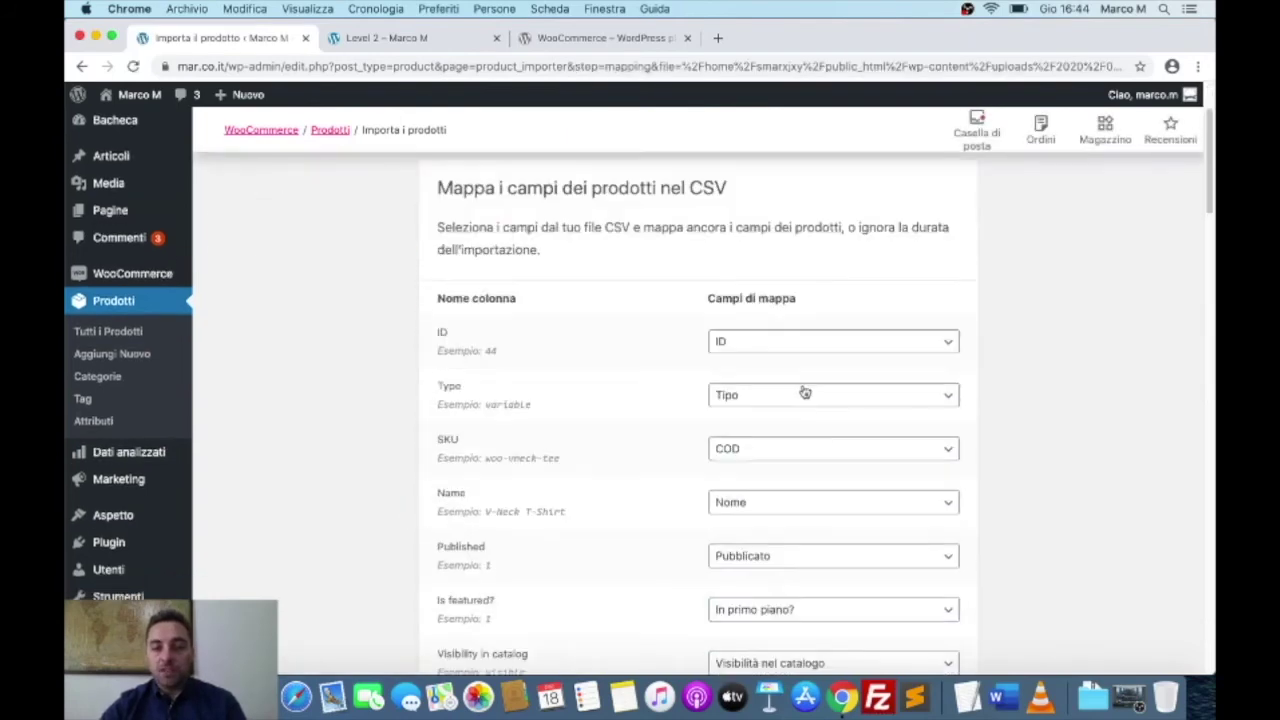
pyautogui.scroll(-15, 703, 409)
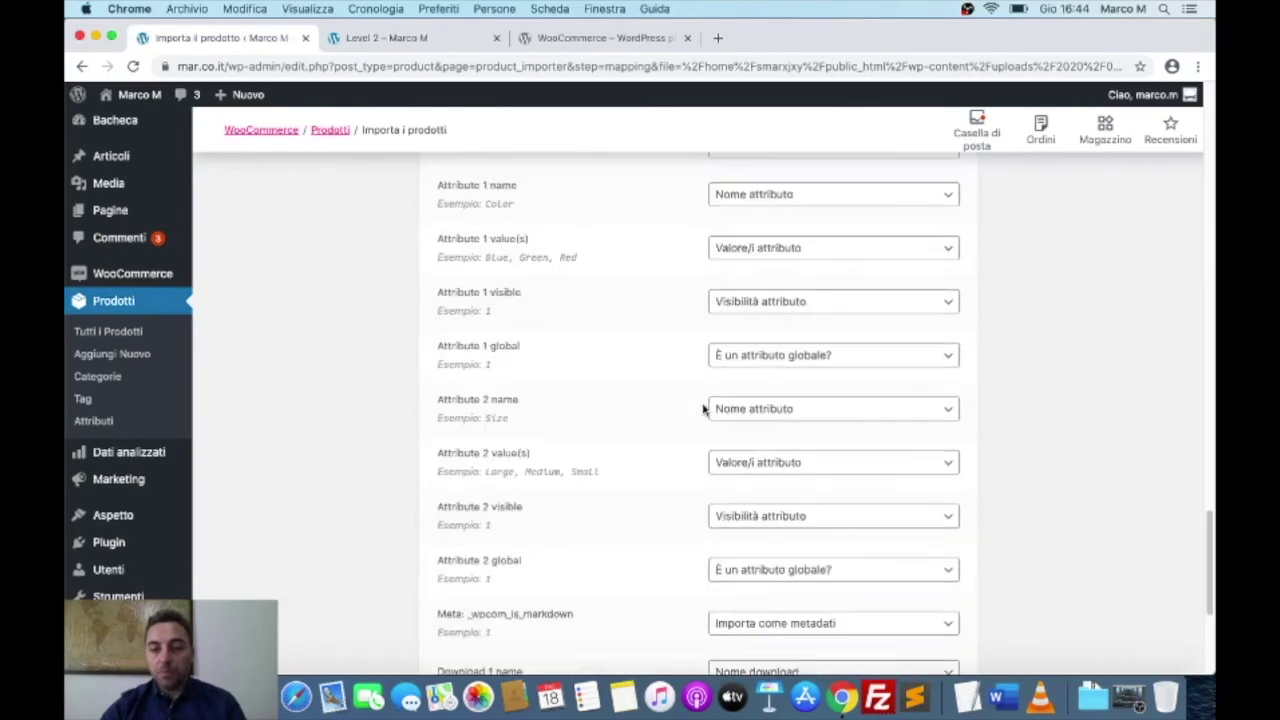
pyautogui.click(876, 557)
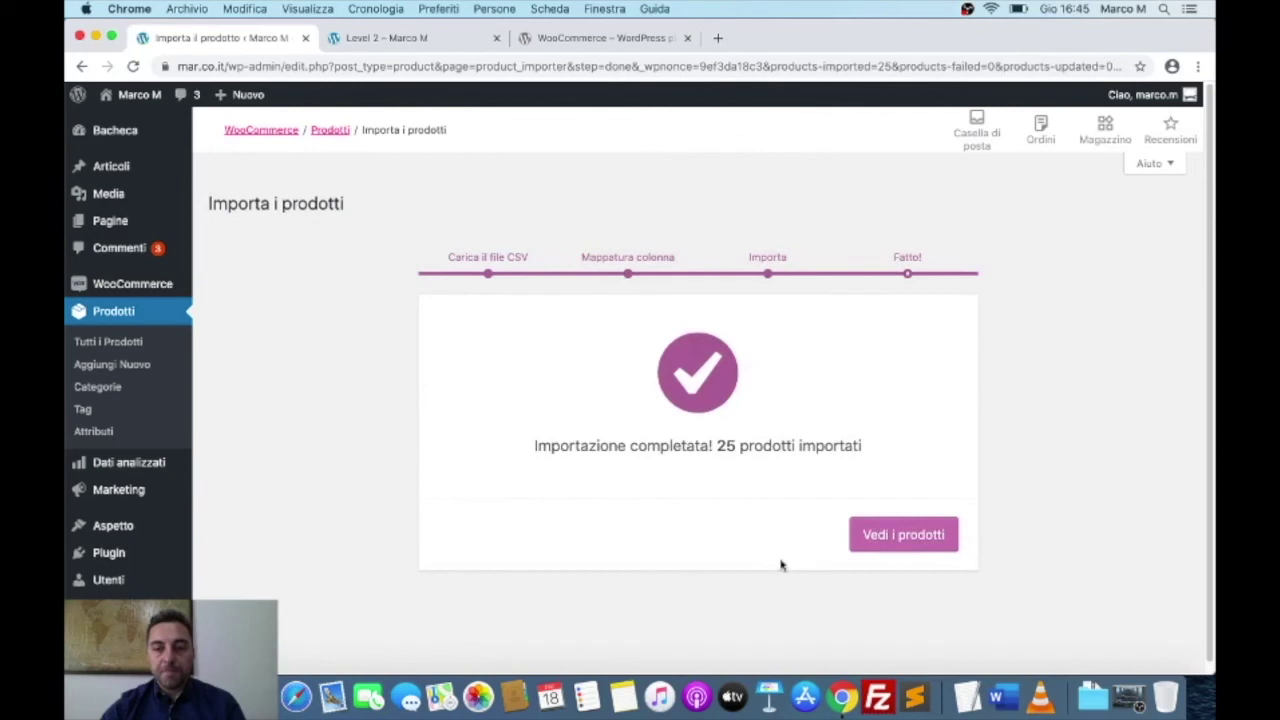
# Step: Open the shop's product list and look through the imported products
pyautogui.click(900, 535)
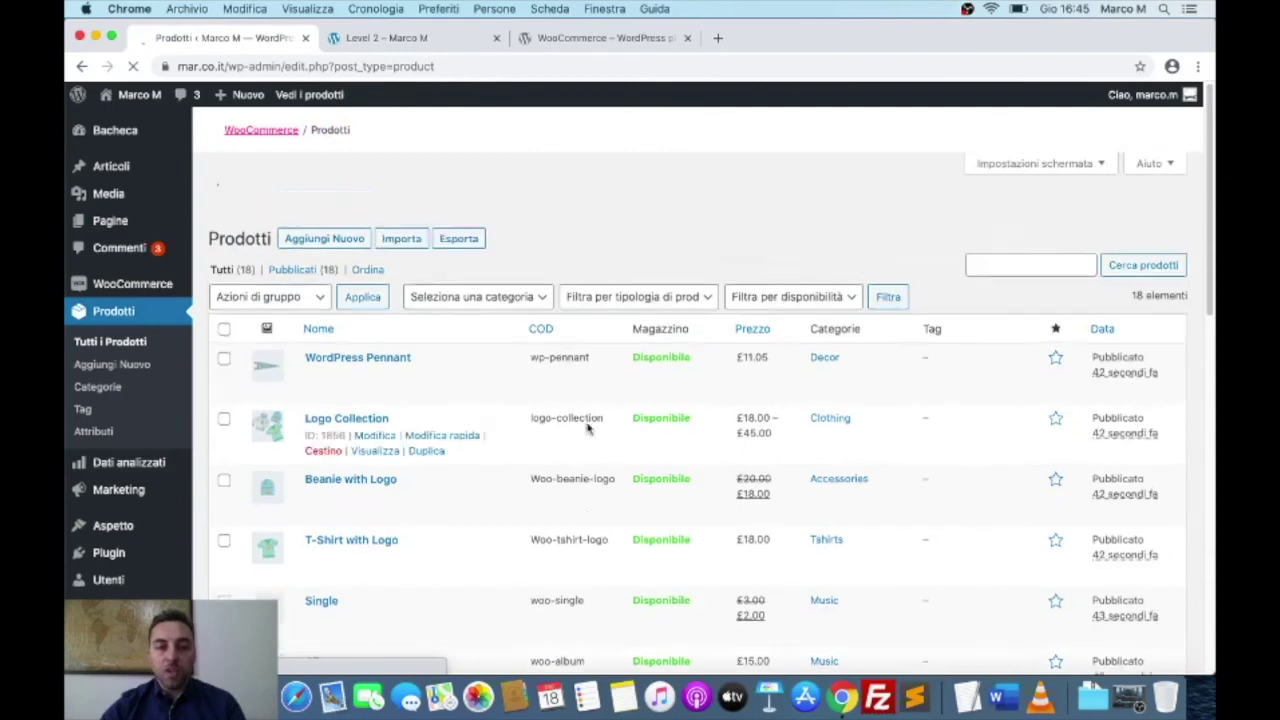
pyautogui.scroll(-7, 517, 340)
pyautogui.scroll(-6, 514, 340)
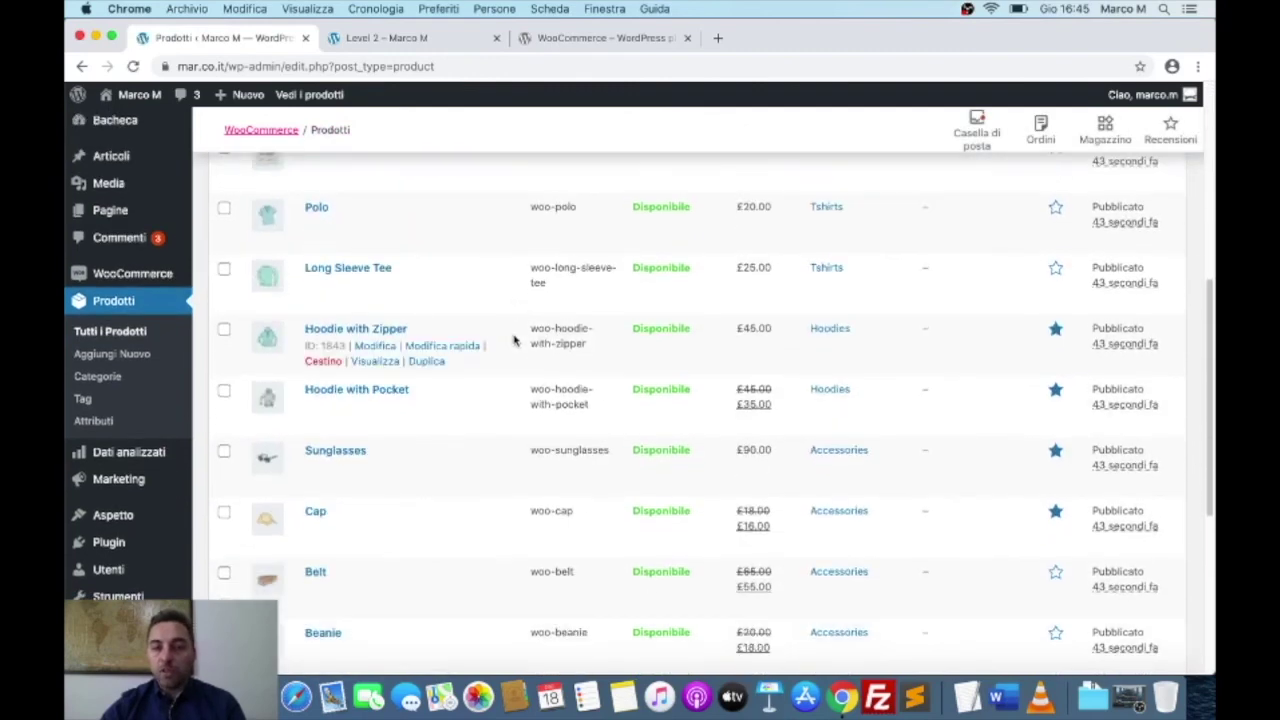
pyautogui.scroll(12, 514, 340)
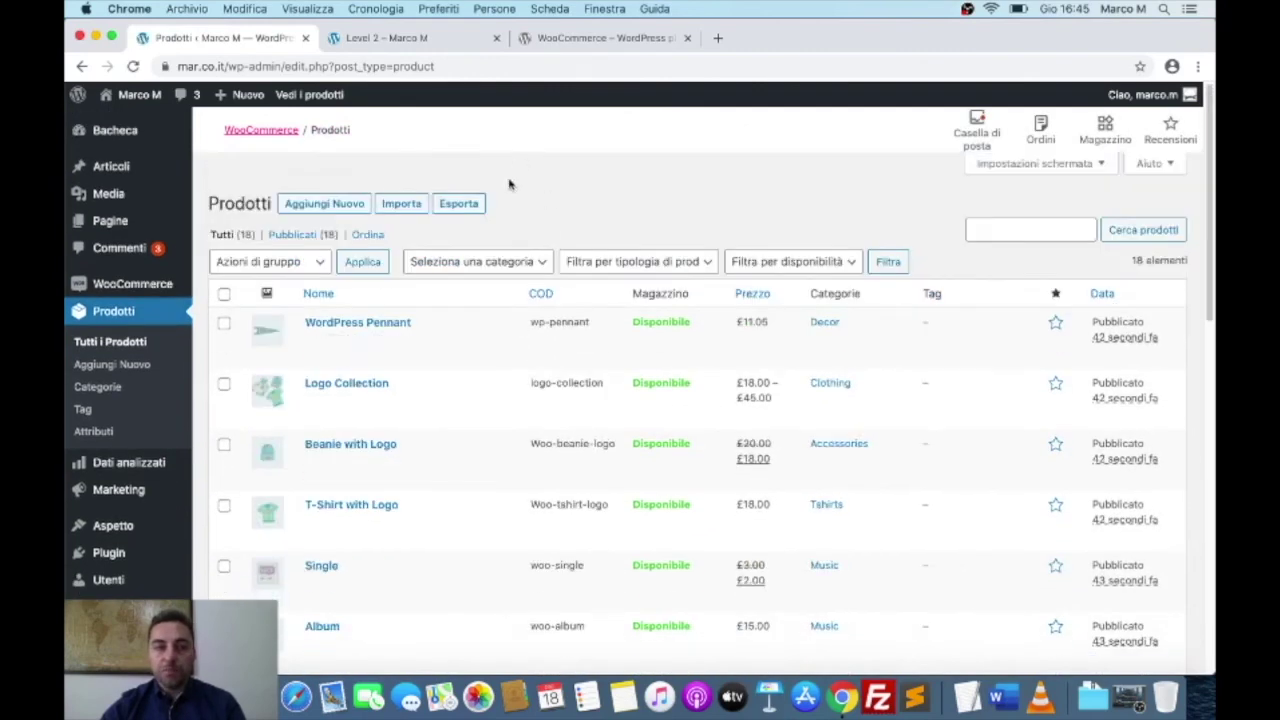
# Step: View the WordPress Pennant product page in a new tab, check its details and description, and return to the product list
pyautogui.keyDown('super'); pyautogui.click(375, 355); pyautogui.keyUp('super')
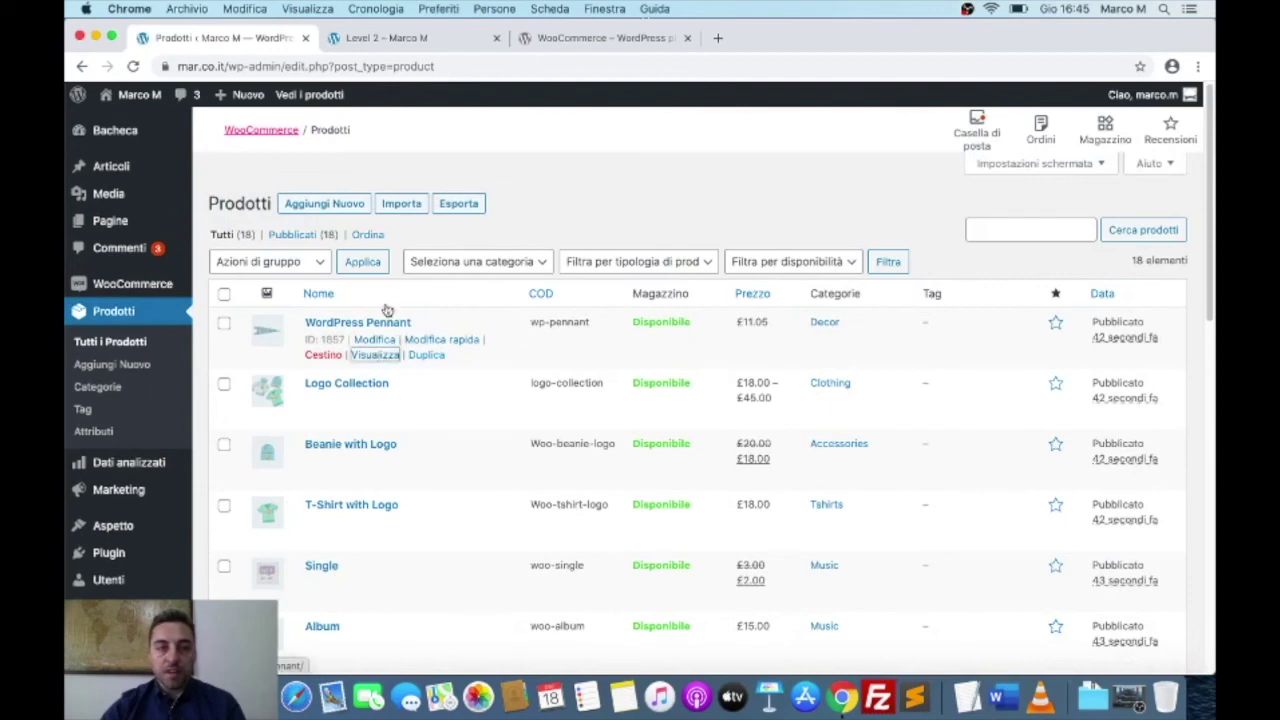
pyautogui.click(418, 37)
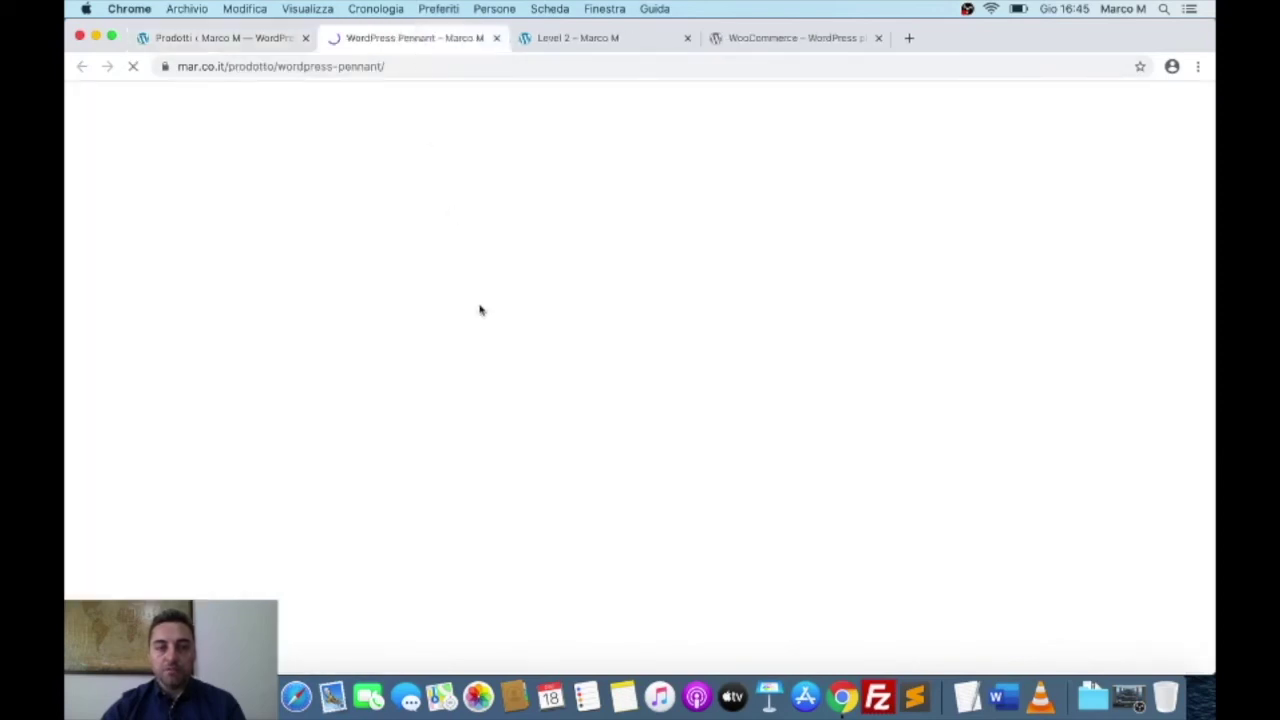
pyautogui.scroll(-2, 703, 430)
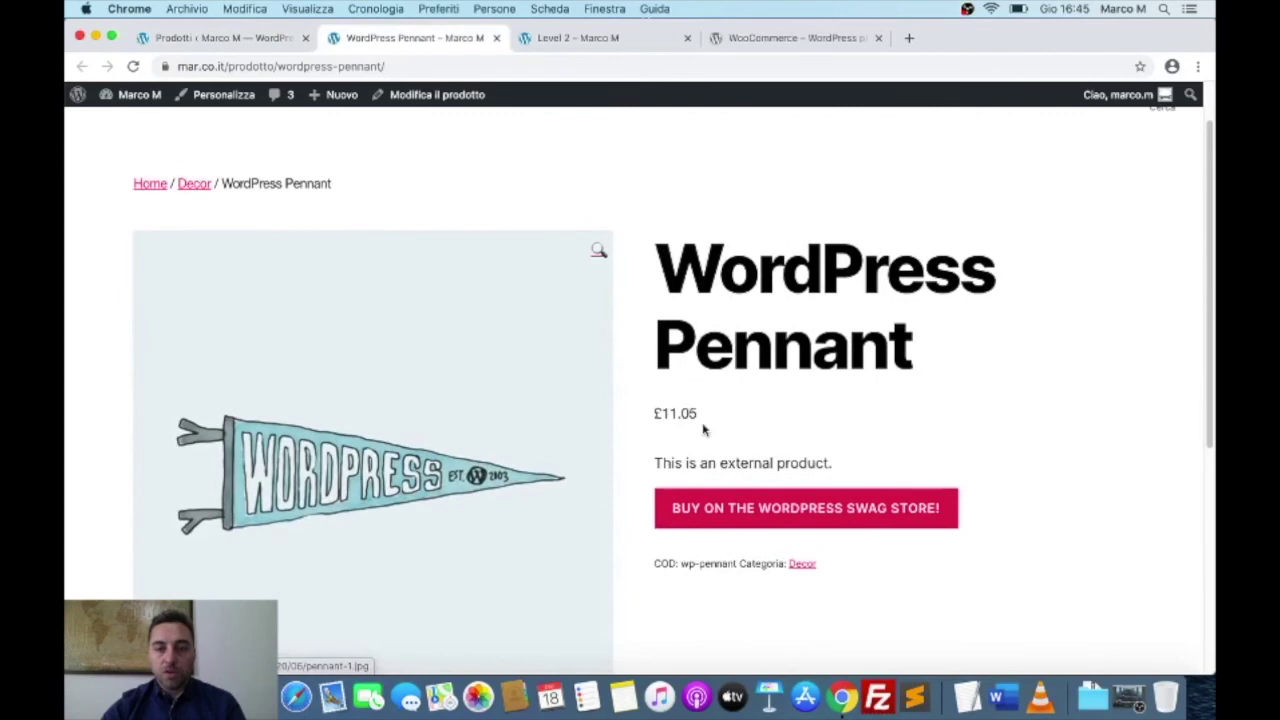
pyautogui.scroll(-8, 703, 430)
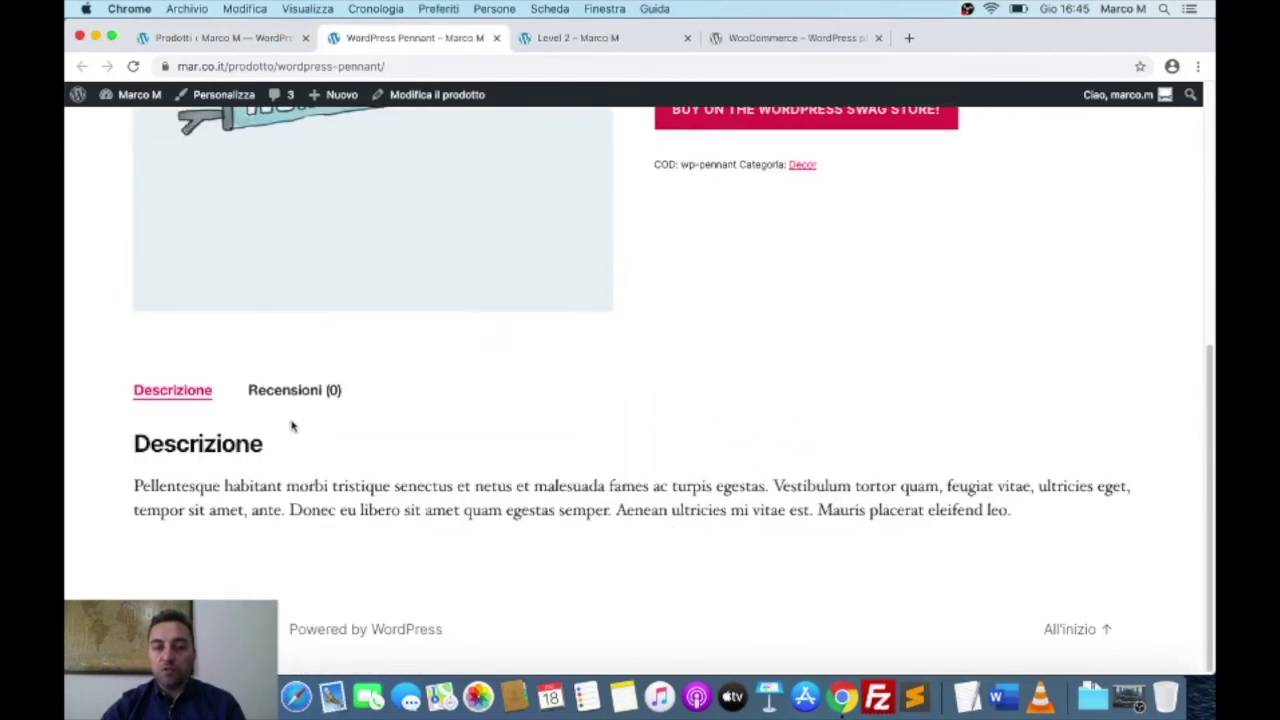
pyautogui.scroll(10, 603, 465)
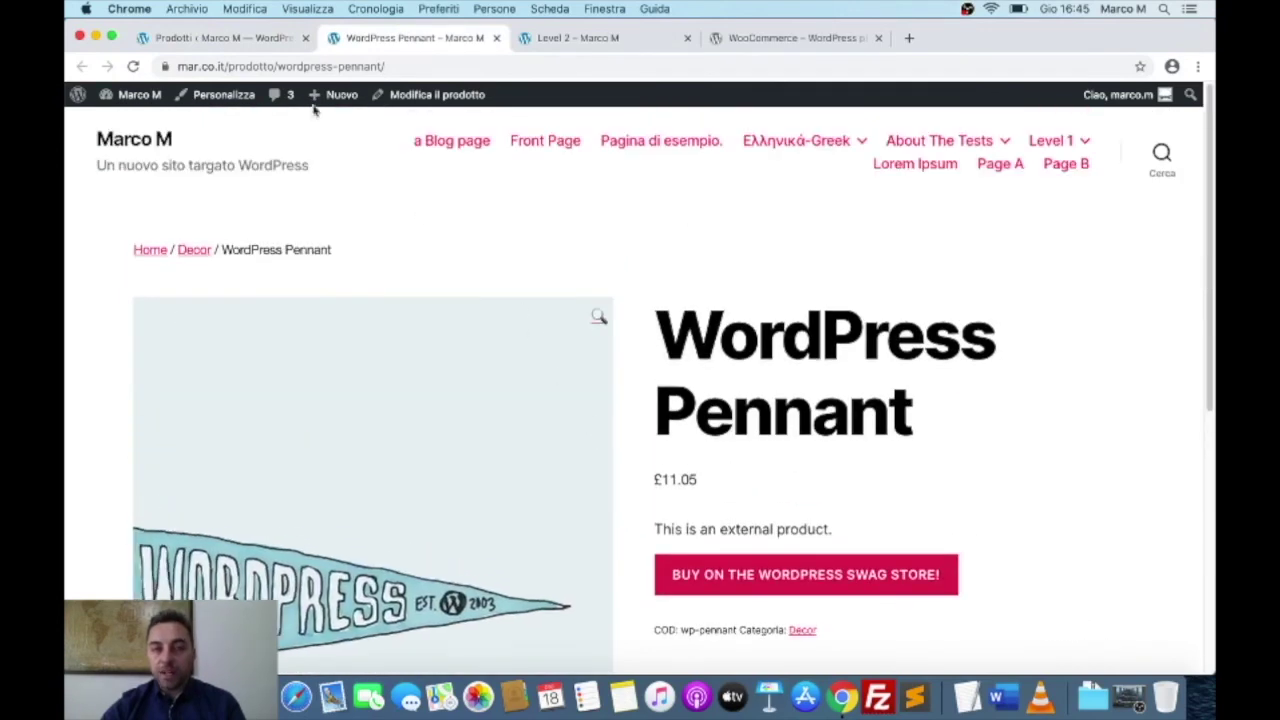
pyautogui.click(237, 37)
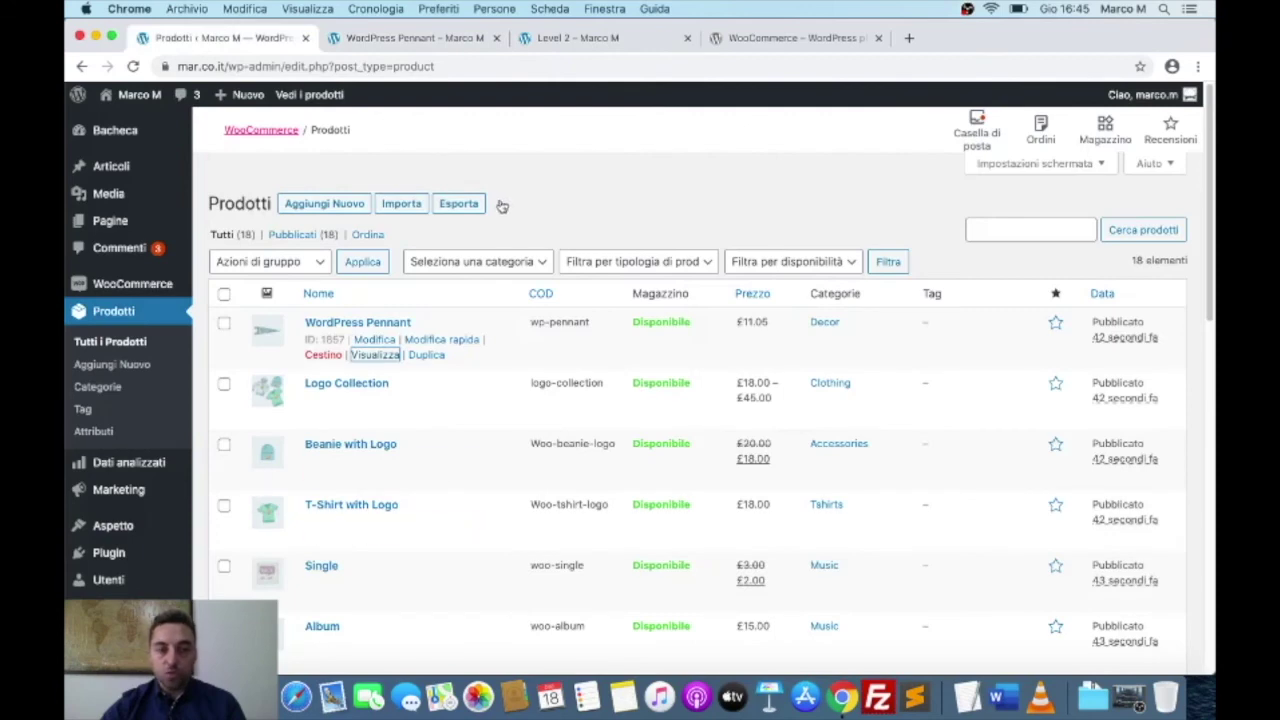
pyautogui.click(560, 189)
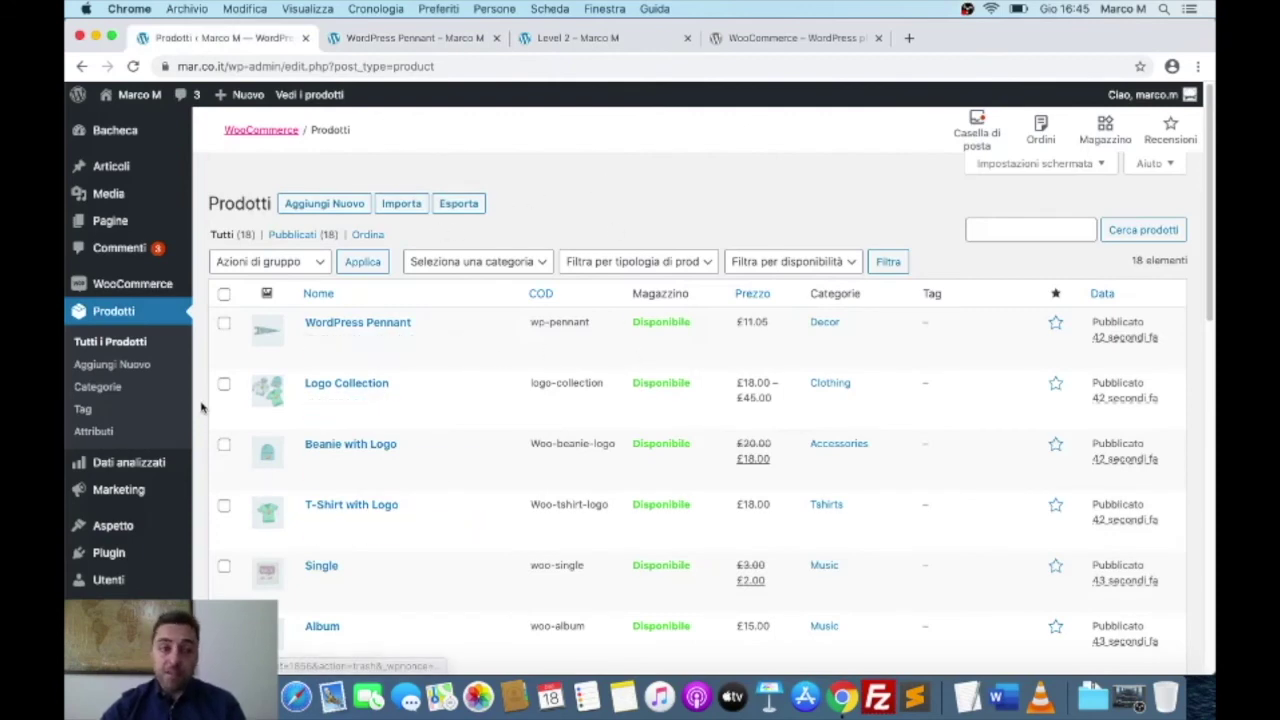
# Step: Open the WooCommerce dashboard and look over its performance figures and charts
pyautogui.moveTo(148, 287)
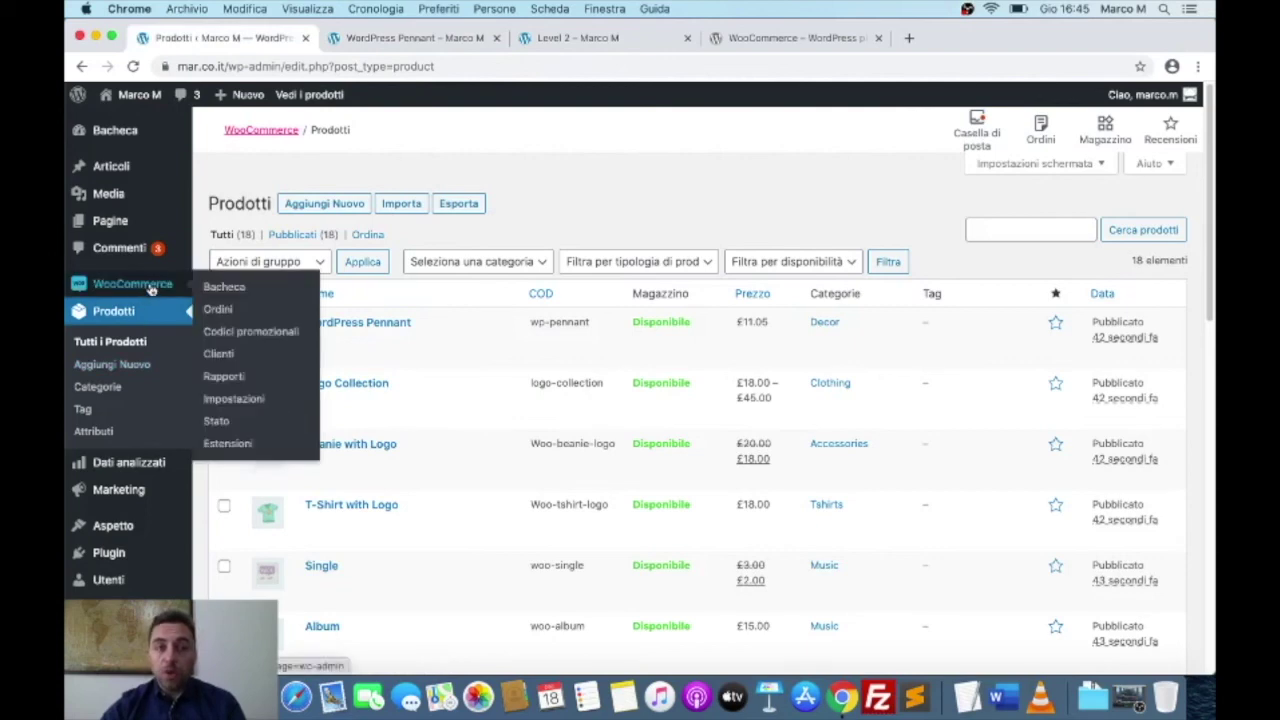
pyautogui.click(152, 286)
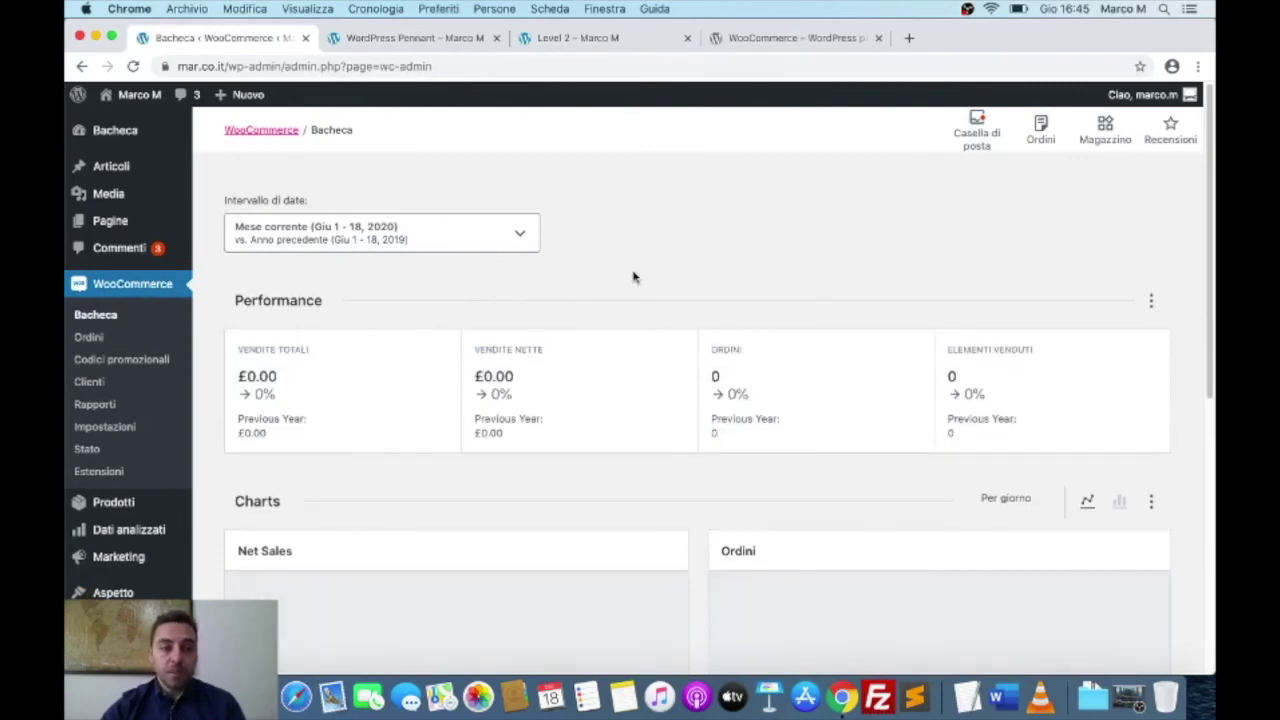
pyautogui.scroll(-4, 103, 487)
# Step: Review the site's available importers, including the WooCommerce products CSV and WordPress entries, and return to the WooCommerce dashboard
pyautogui.moveTo(107, 523)
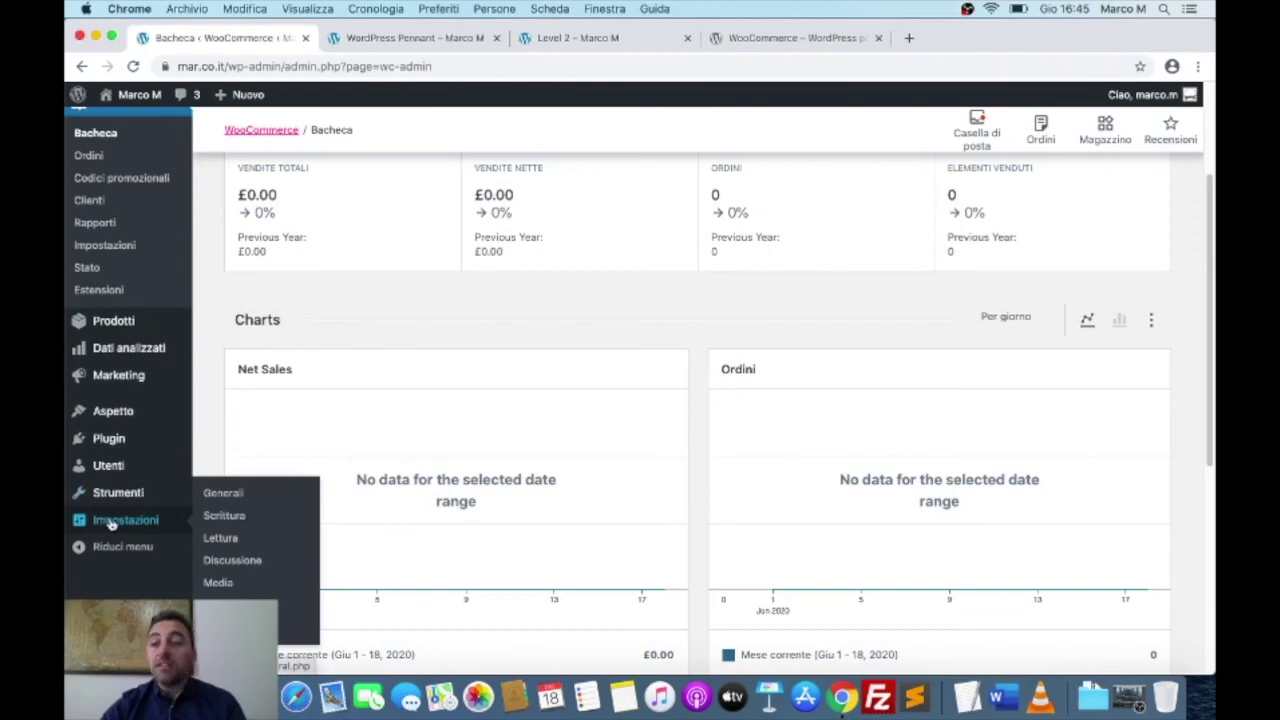
pyautogui.moveTo(114, 492)
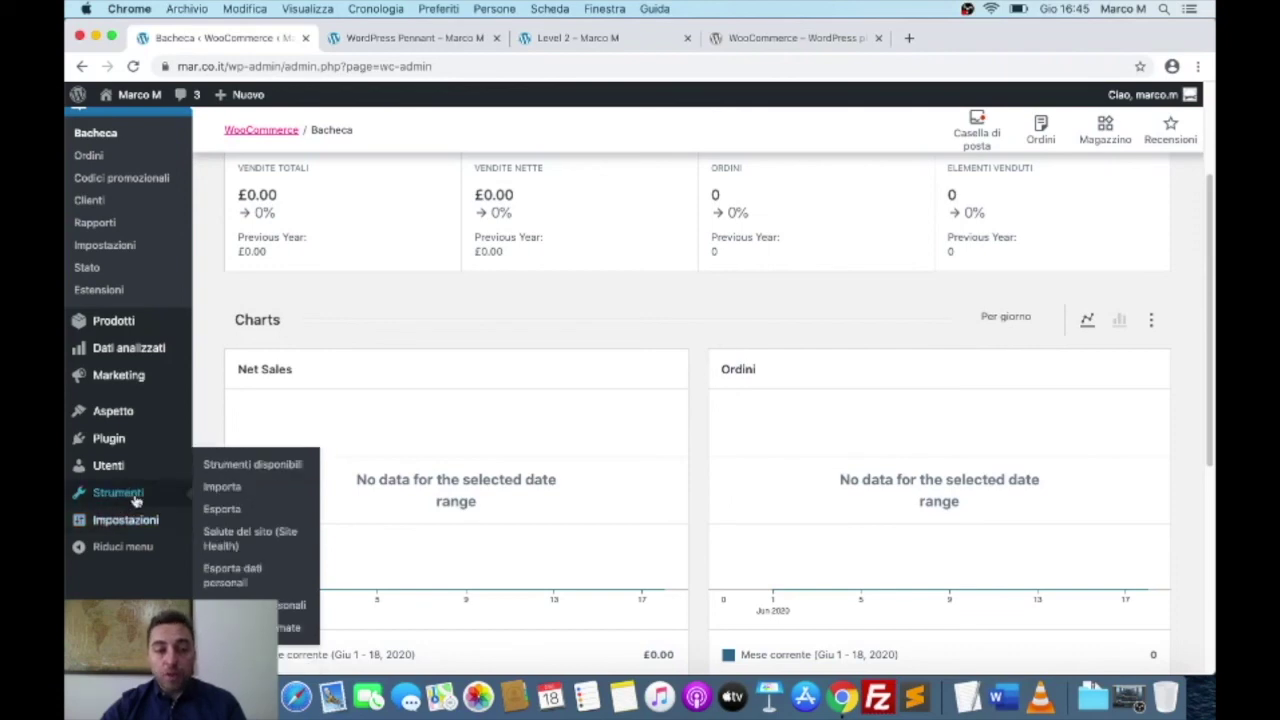
pyautogui.click(222, 487)
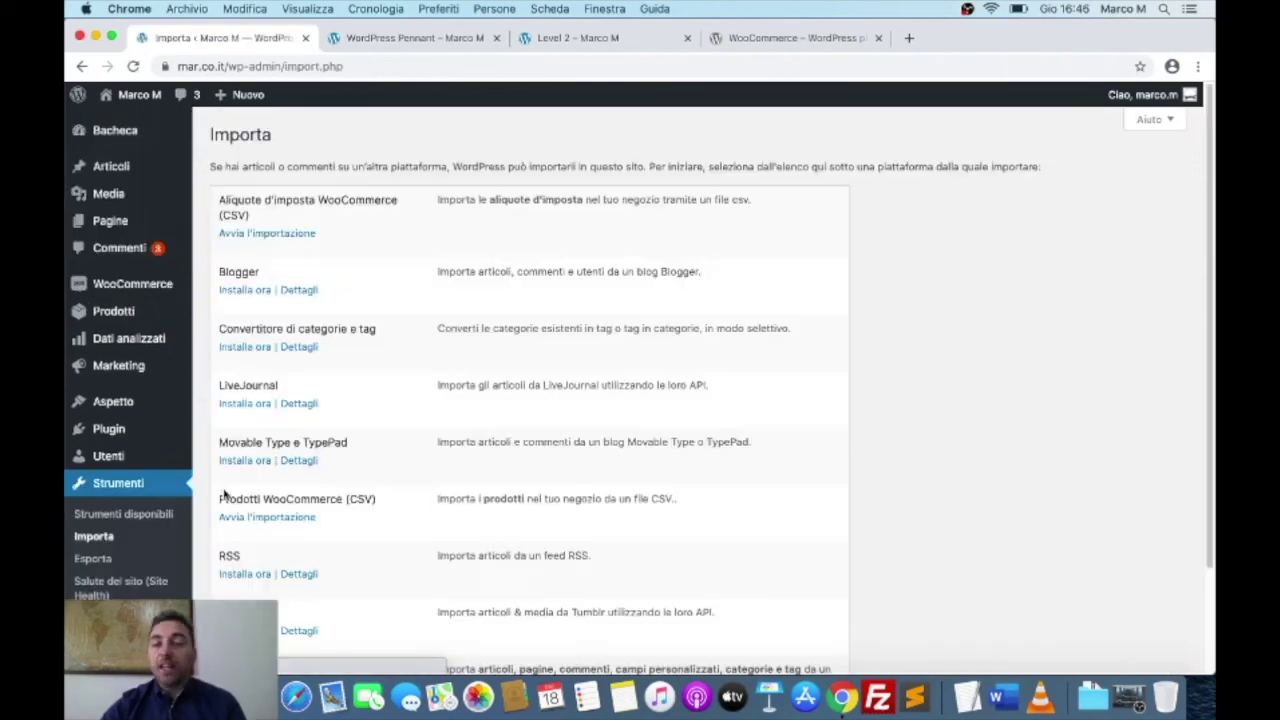
pyautogui.scroll(-3, 487, 494)
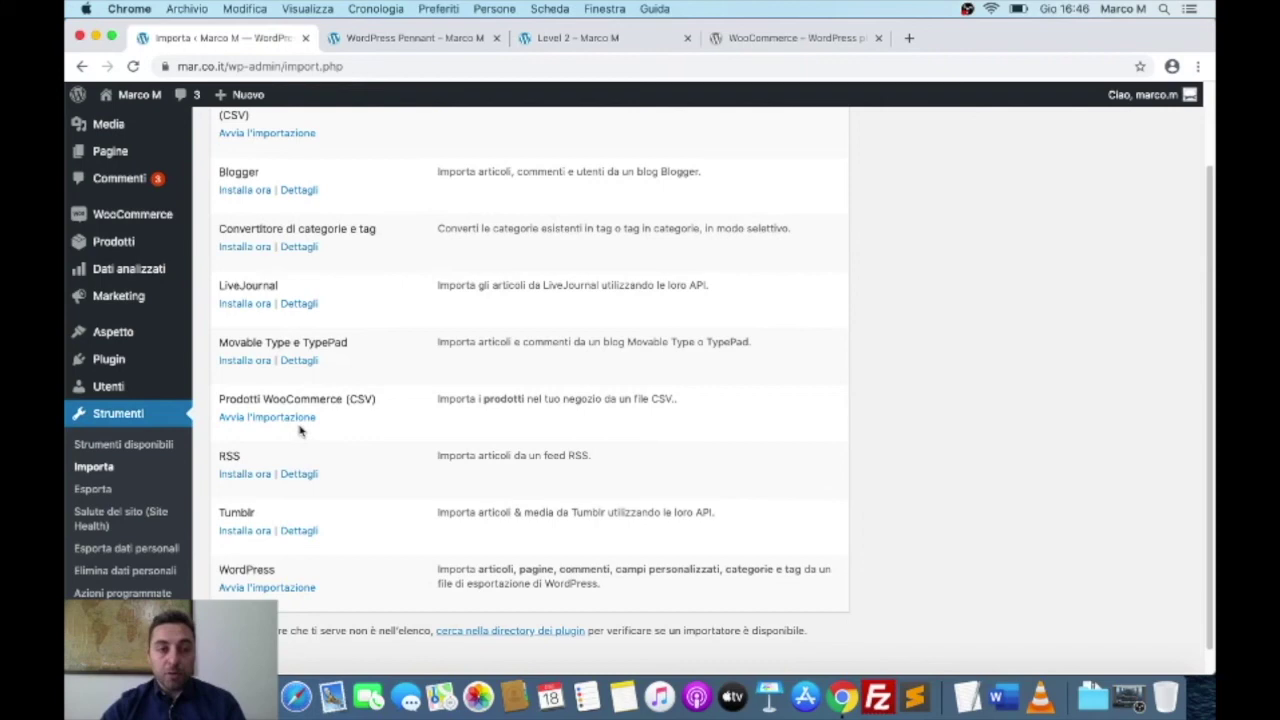
pyautogui.scroll(3, 260, 429)
pyautogui.click(163, 290)
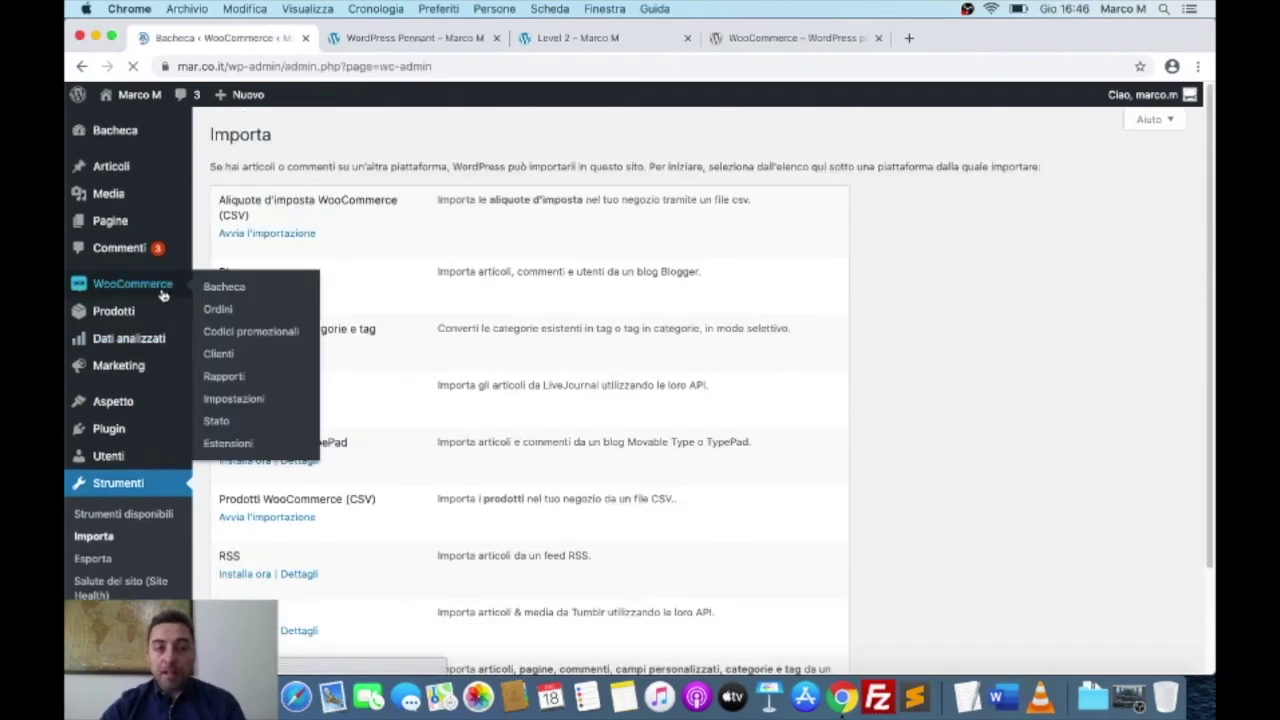